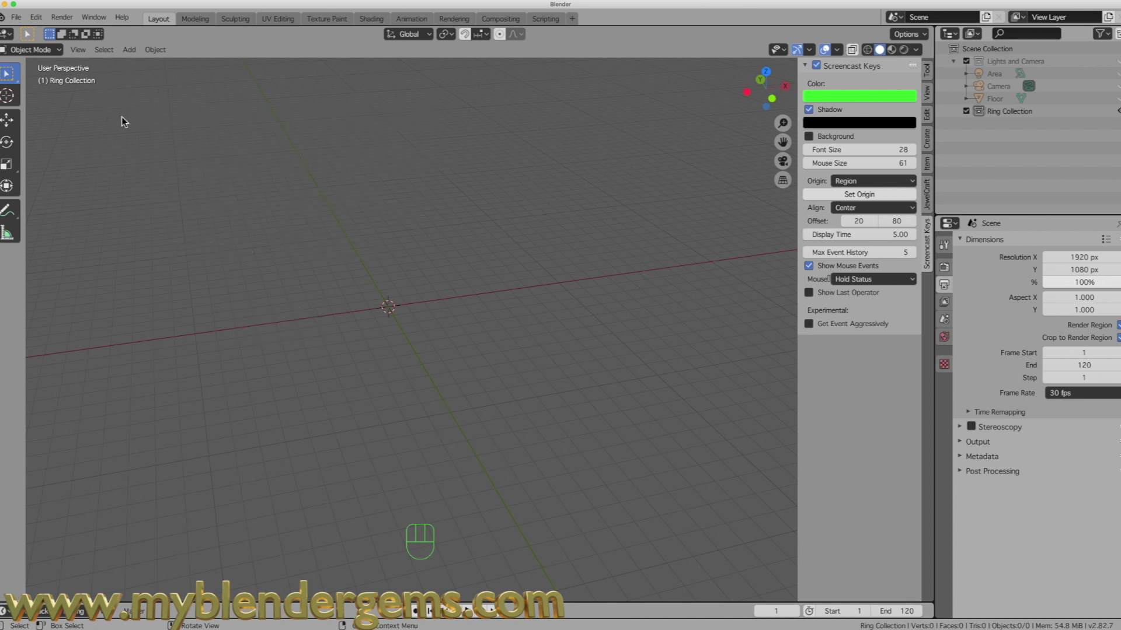
# Find the Import Images as Planes add-on in the preferences by searching for "image" and show its details
pyautogui.click(36, 17)
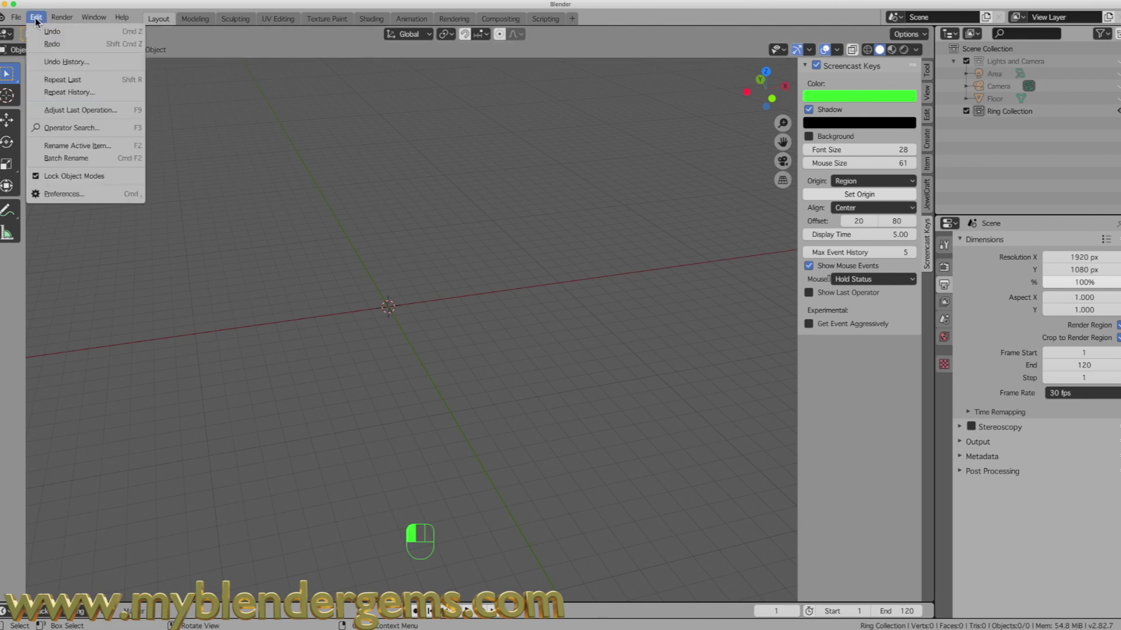
pyautogui.click(89, 194)
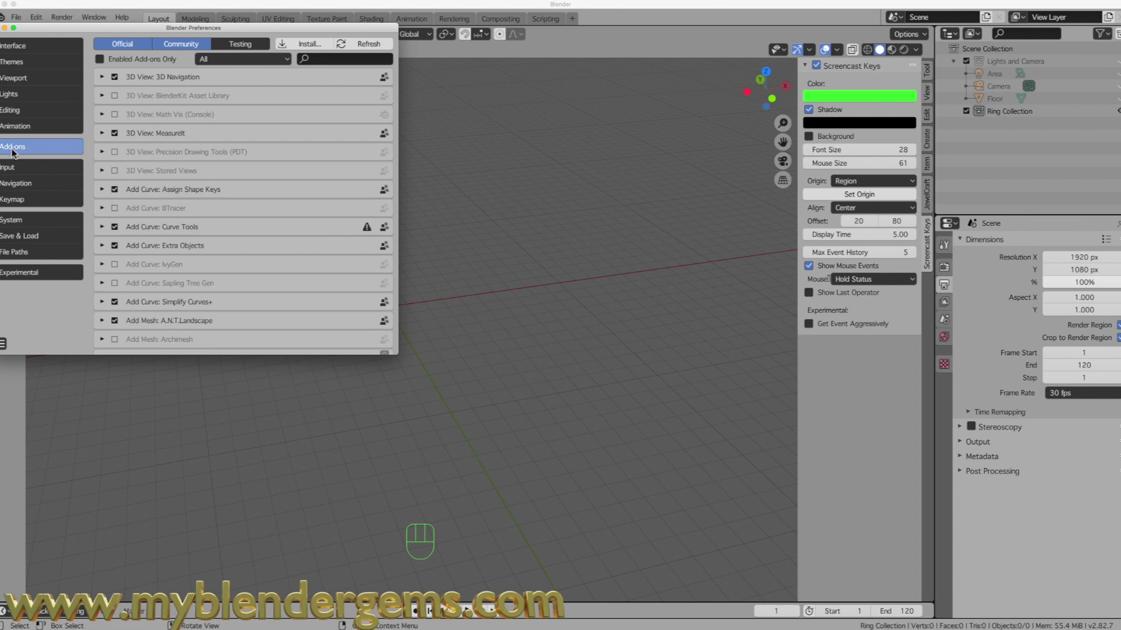
pyautogui.click(184, 31)
pyautogui.moveTo(185, 31); pyautogui.dragTo(461, 126)
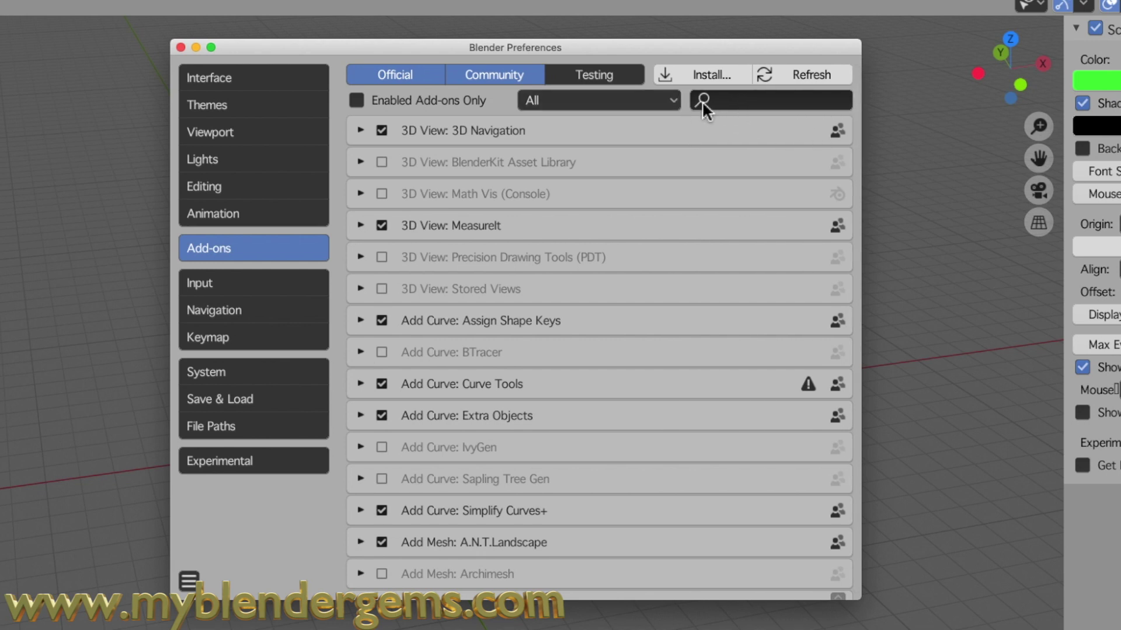
pyautogui.click(741, 100)
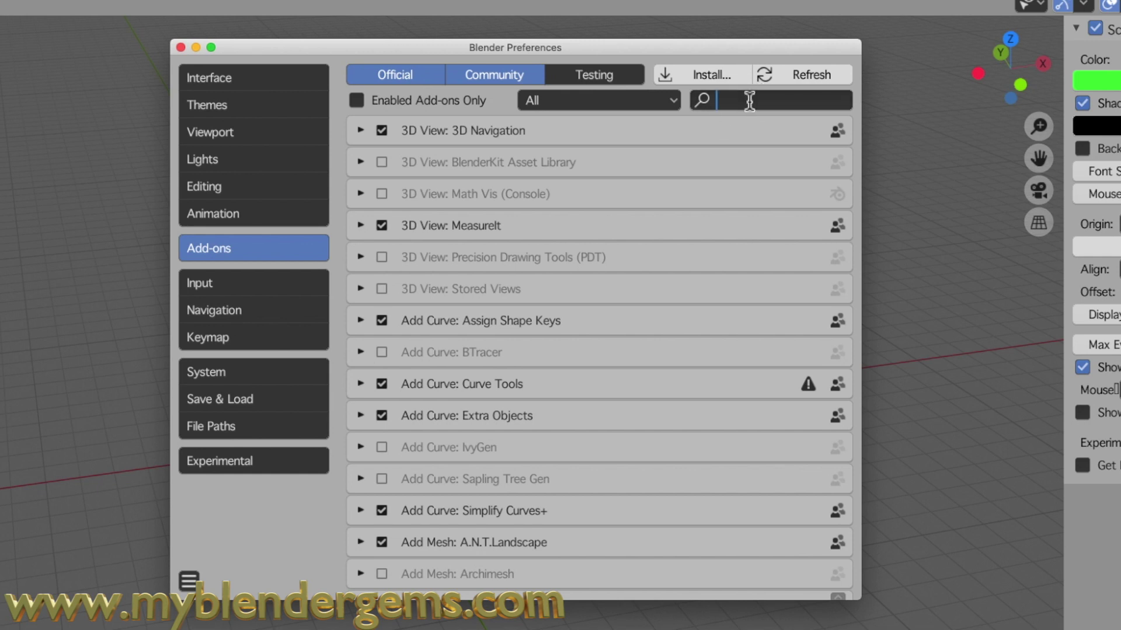
pyautogui.write('image')
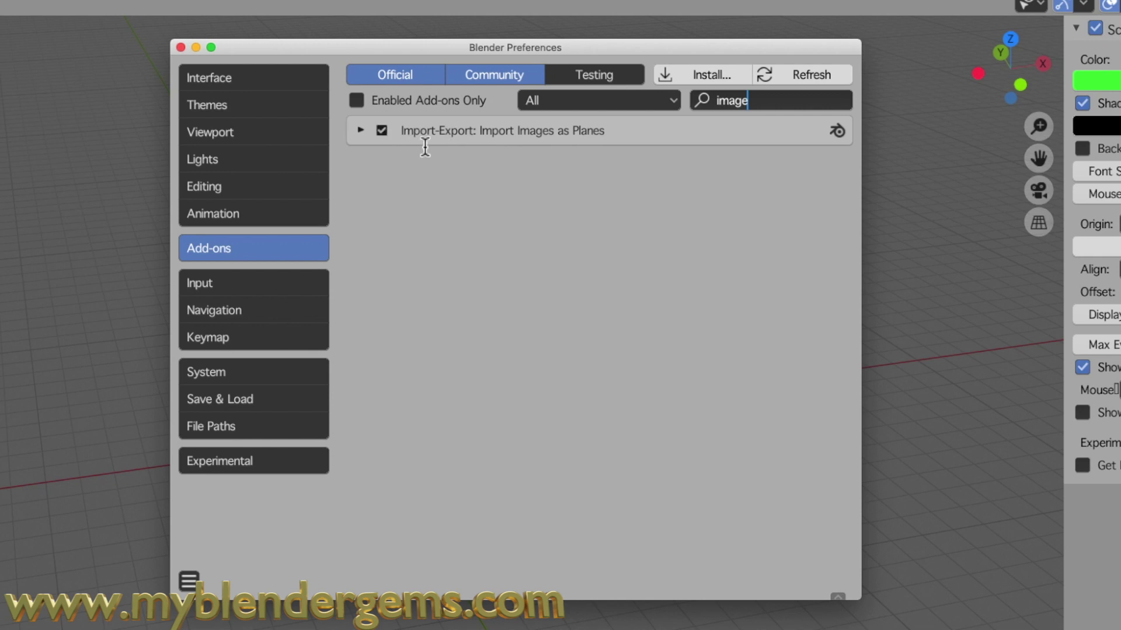
pyautogui.click(360, 132)
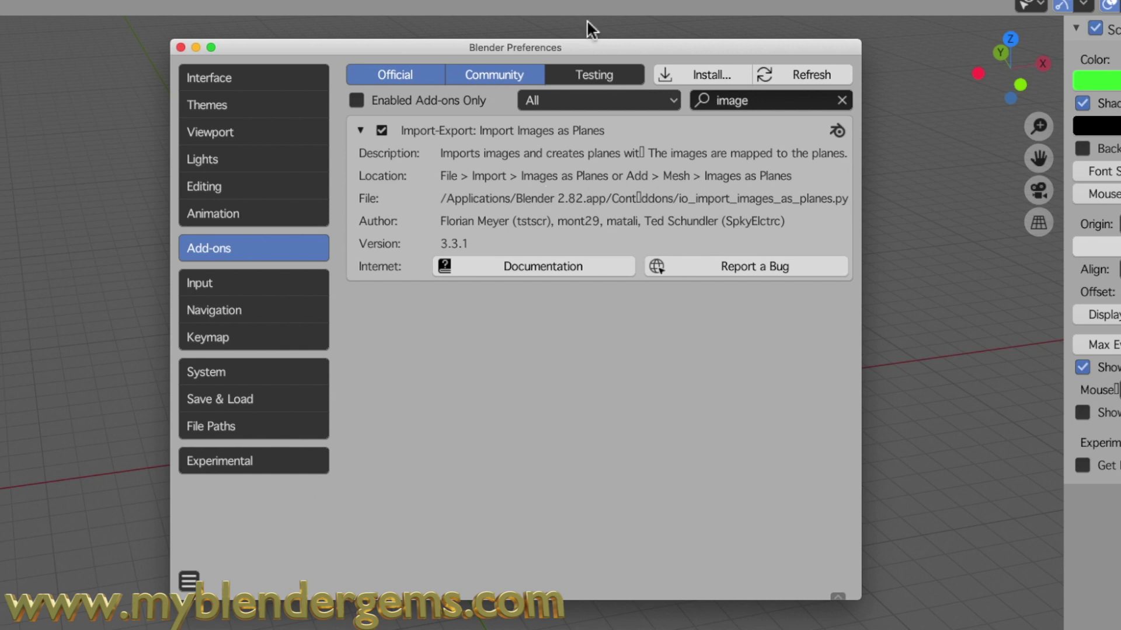
# Save the preferences and close the preferences window
pyautogui.click(189, 581)
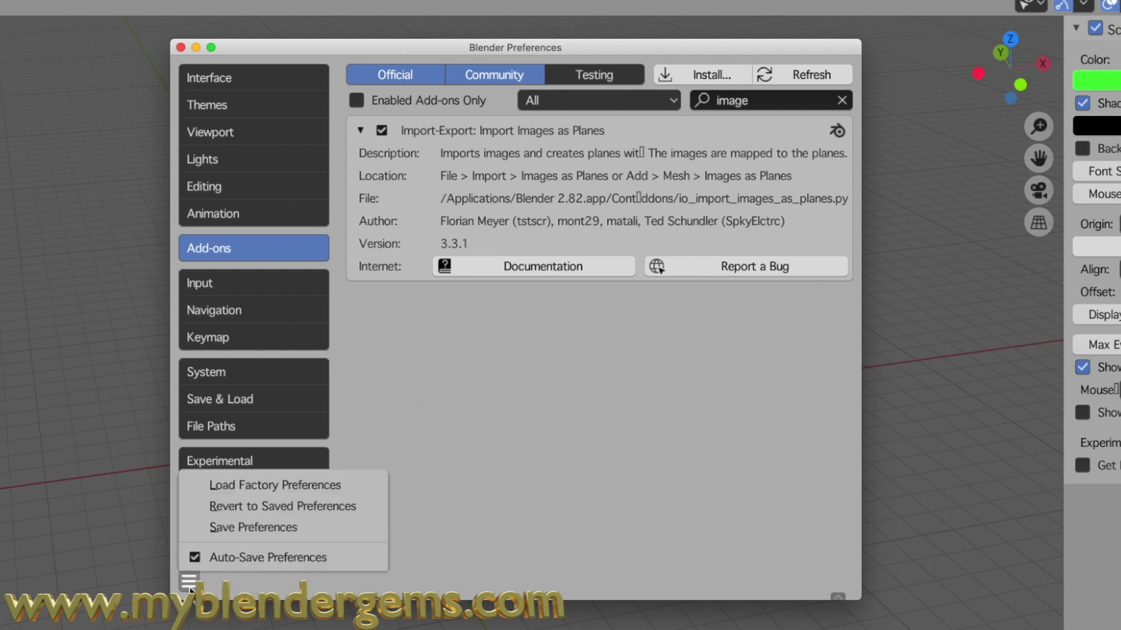
pyautogui.click(225, 528)
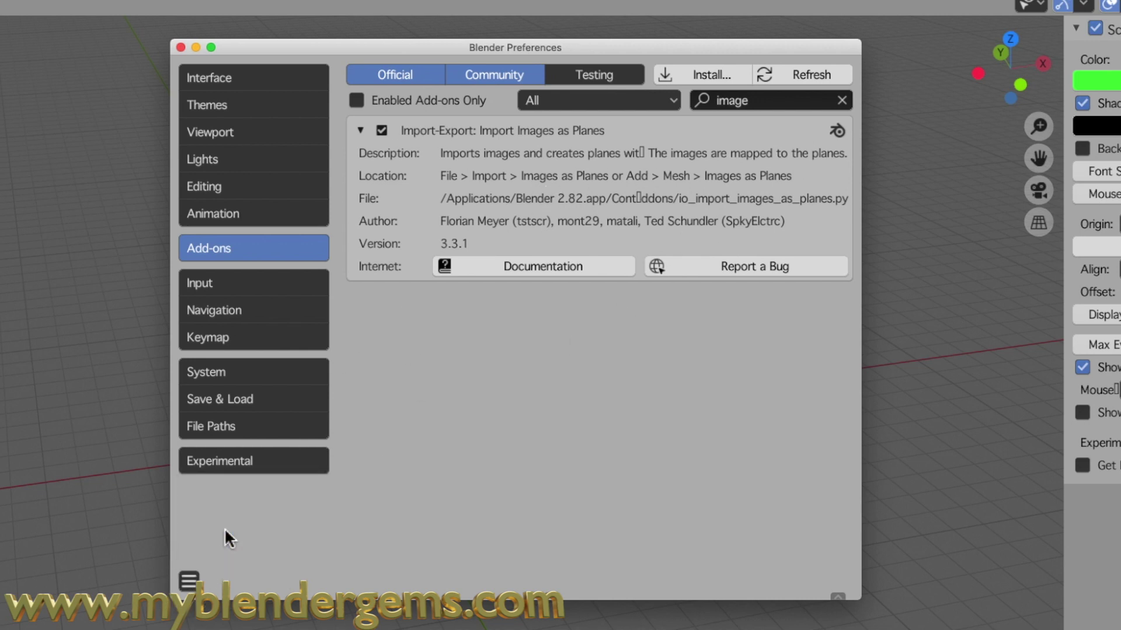
pyautogui.click(182, 47)
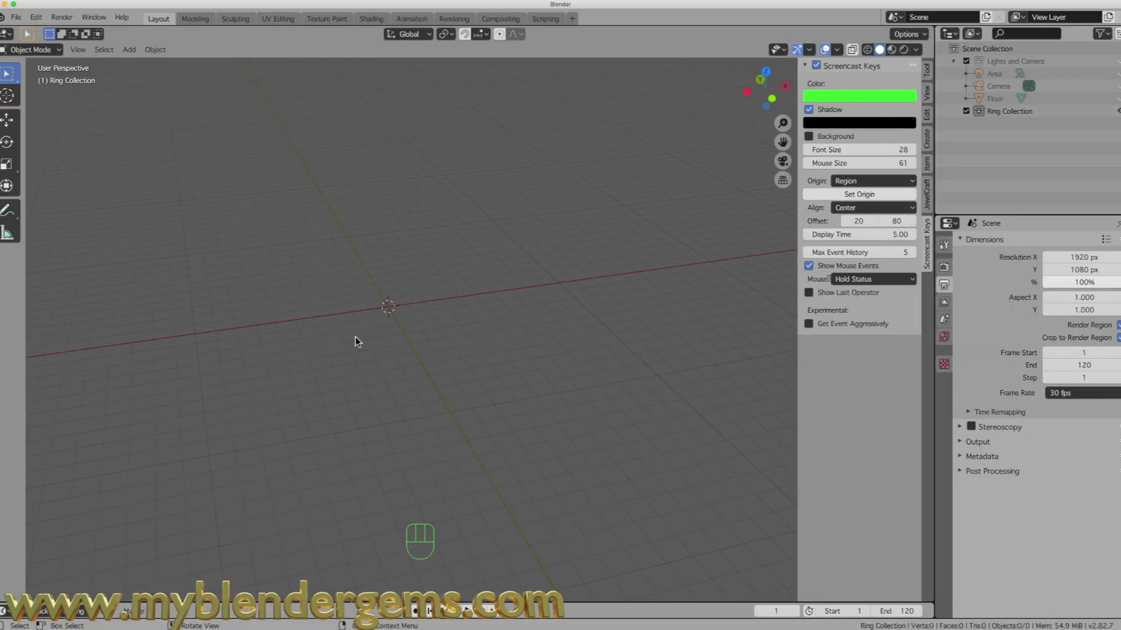
# Add a Bezier circle curve at the world origin in the Ring Collection
pyautogui.click(461, 400)
pyautogui.moveTo(506, 384); pyautogui.dragTo(538, 320, button='middle')
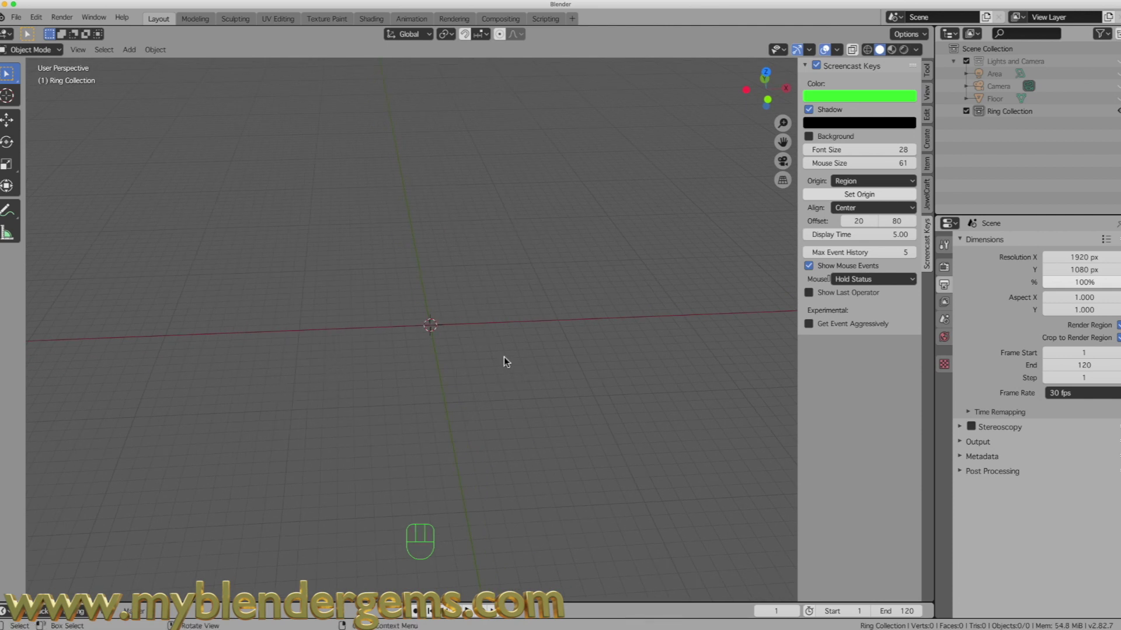
pyautogui.hotkey('shift', 'a')
pyautogui.hotkey('shift', 'a')
pyautogui.moveTo(530, 296)
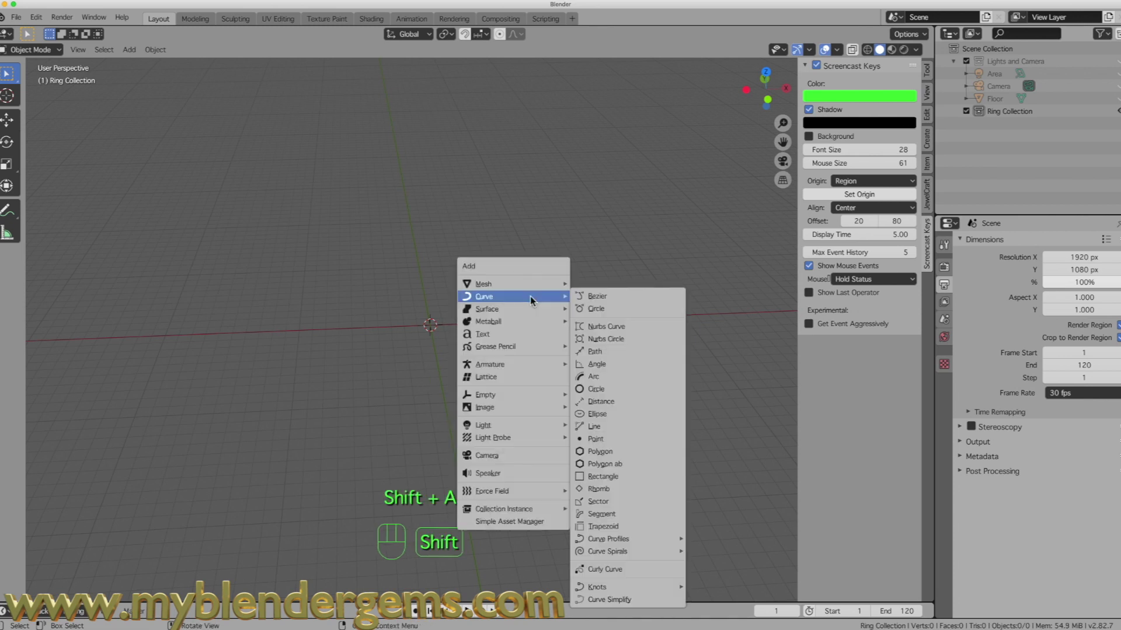
pyautogui.click(596, 309)
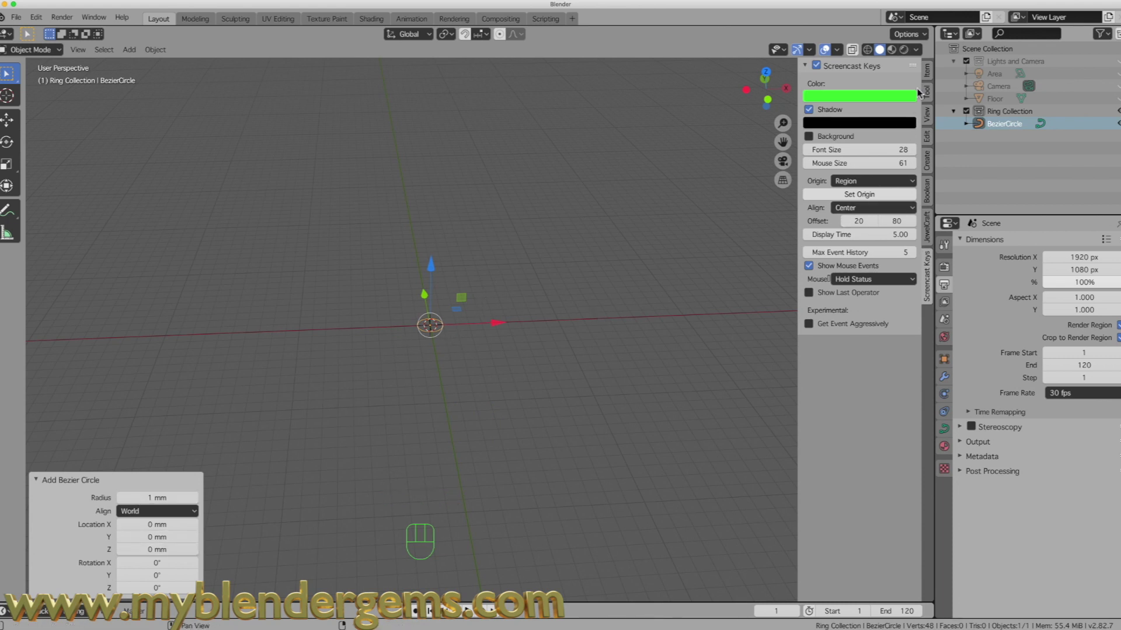
# Set the Bezier circle's X and Y dimensions to 18.6 mm each
pyautogui.click(928, 71)
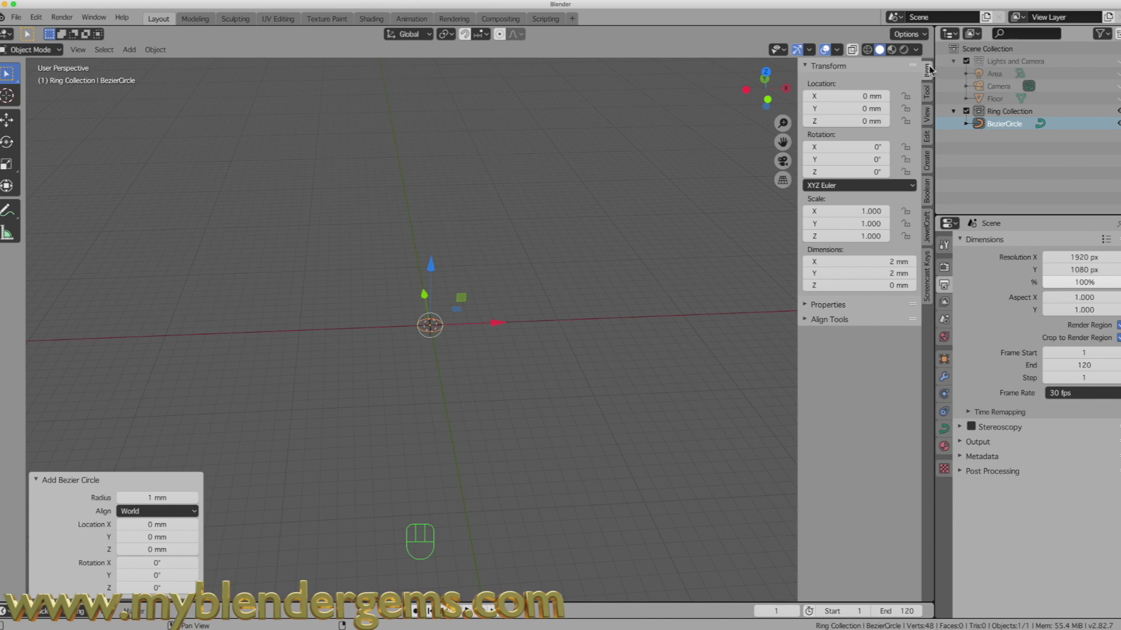
pyautogui.click(880, 267)
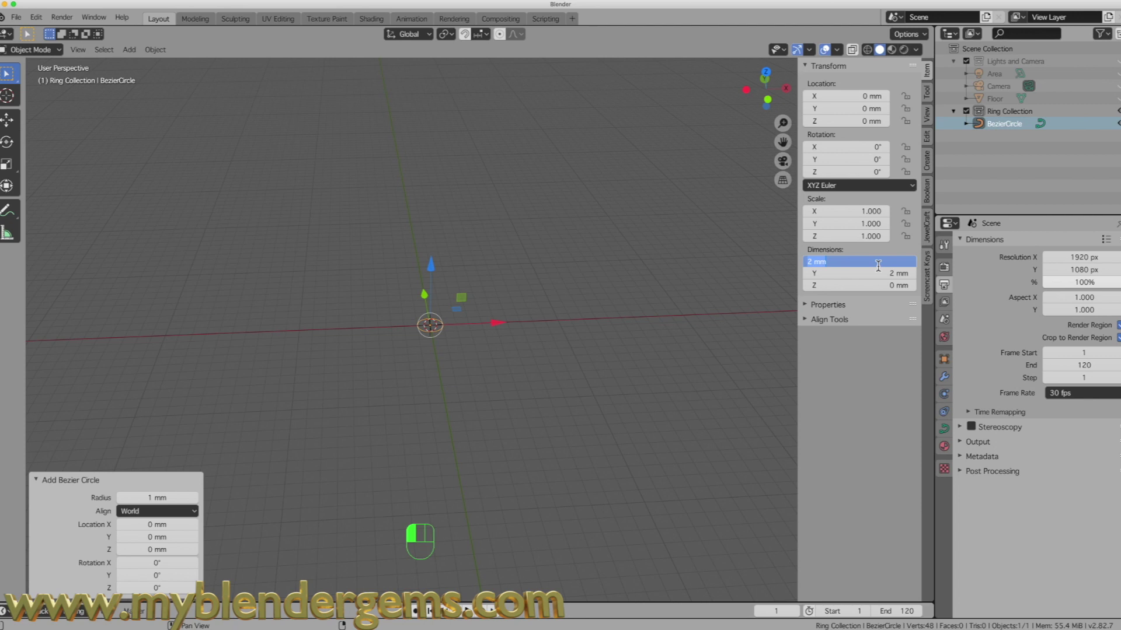
pyautogui.write('18')
pyautogui.press('Tab')
pyautogui.write('1')
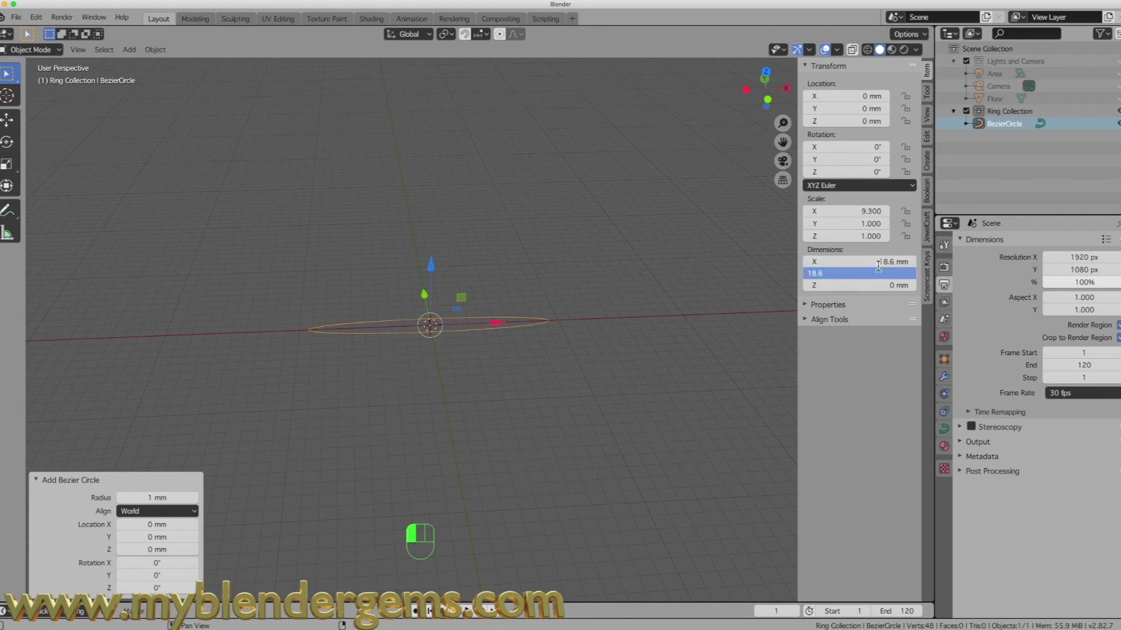
pyautogui.press('Tab')
pyautogui.press('Return')
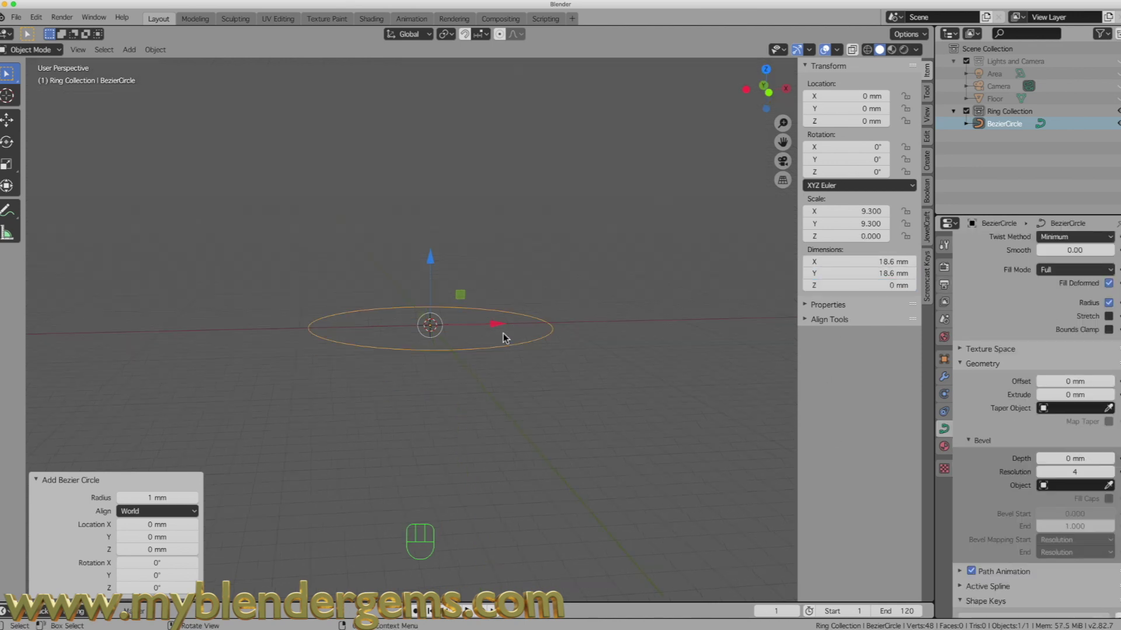
# Set the Bezier circle's active spline Resolution U to 32
pyautogui.moveTo(504, 334); pyautogui.dragTo(409, 403, button='middle')
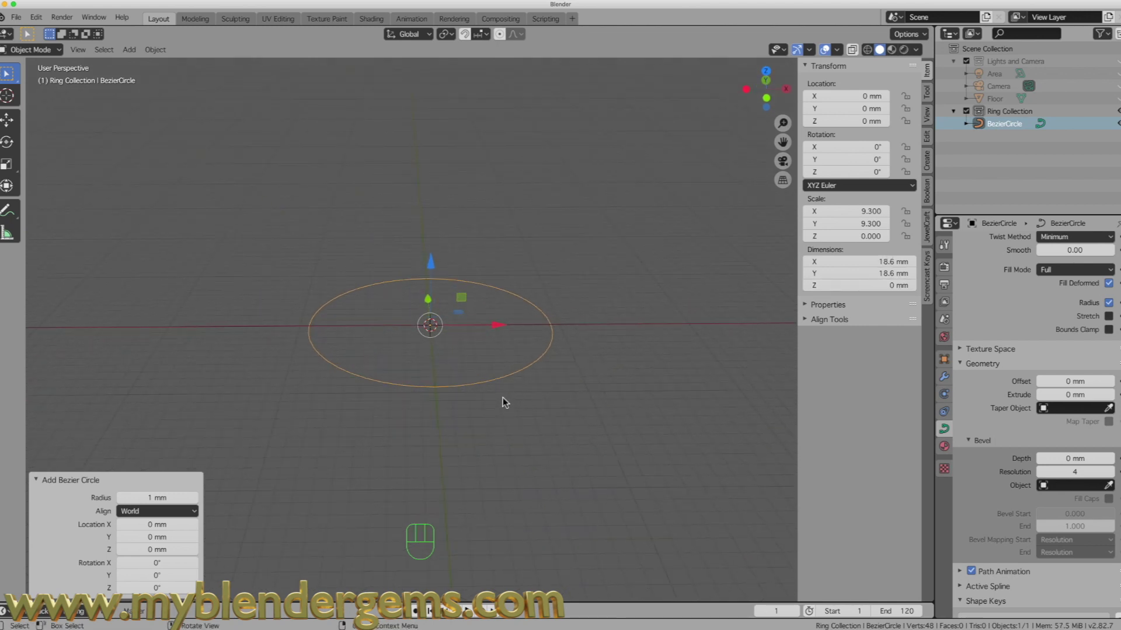
pyautogui.scroll(-2, 1001, 516)
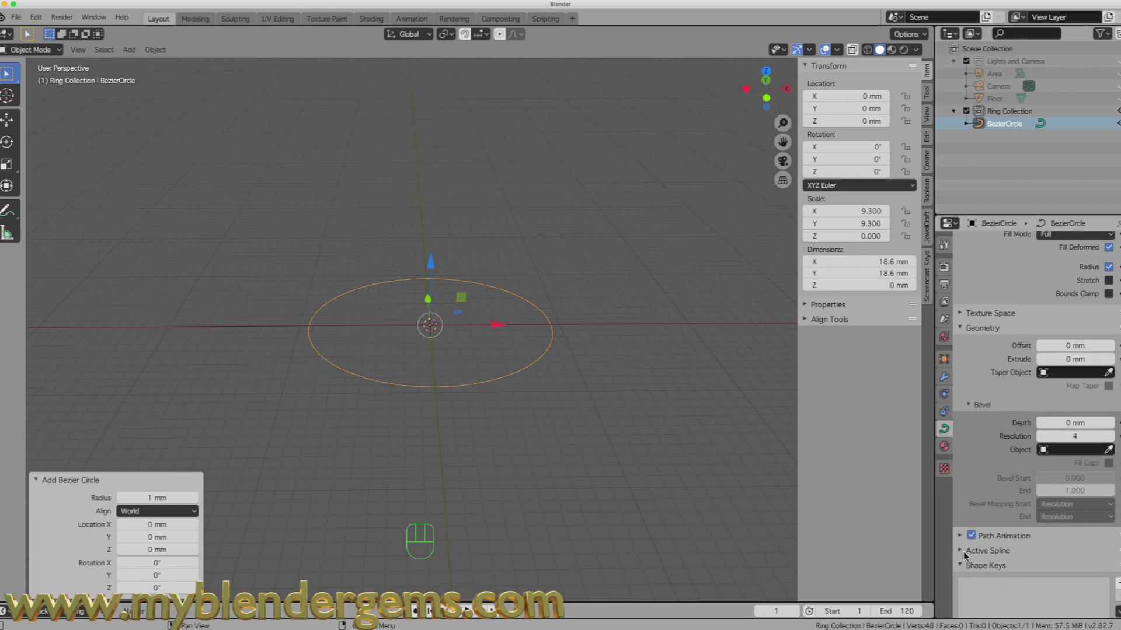
pyautogui.click(960, 551)
pyautogui.click(1070, 584)
pyautogui.write('32')
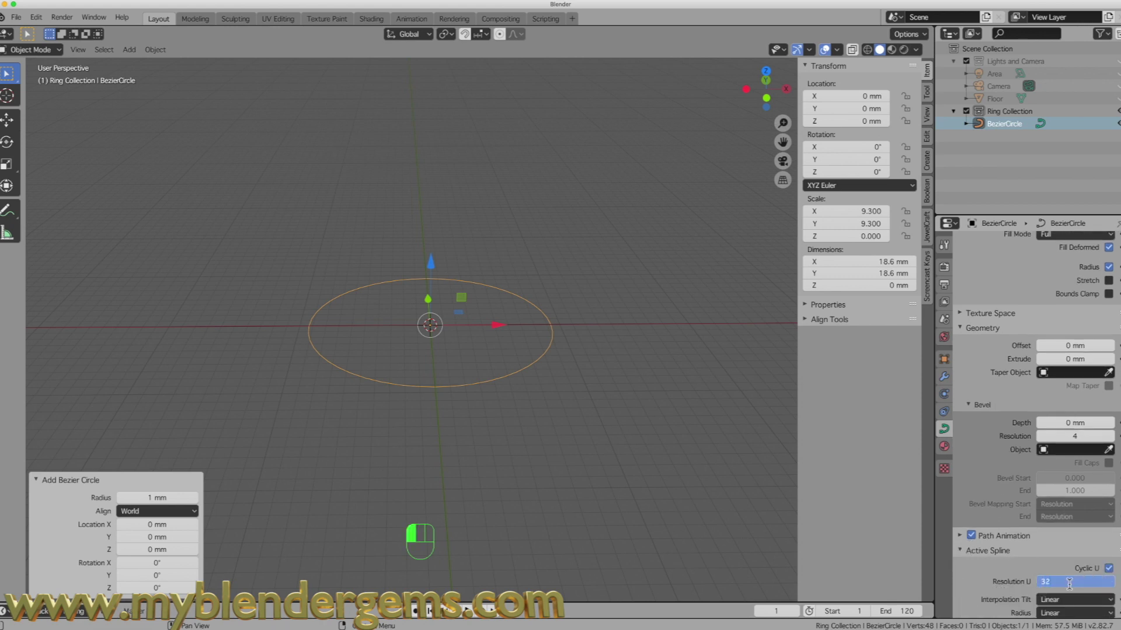
pyautogui.press('Return')
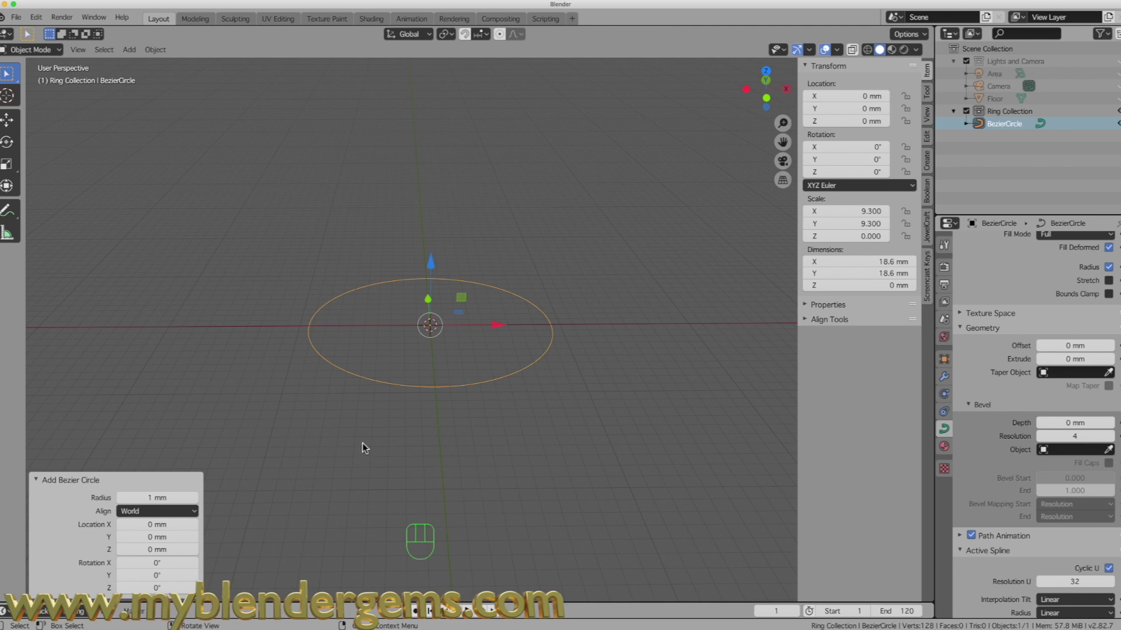
# Rotate the Bezier circle 90° about the X axis and apply its rotation and scale
pyautogui.write('rx90')
pyautogui.press('Return')
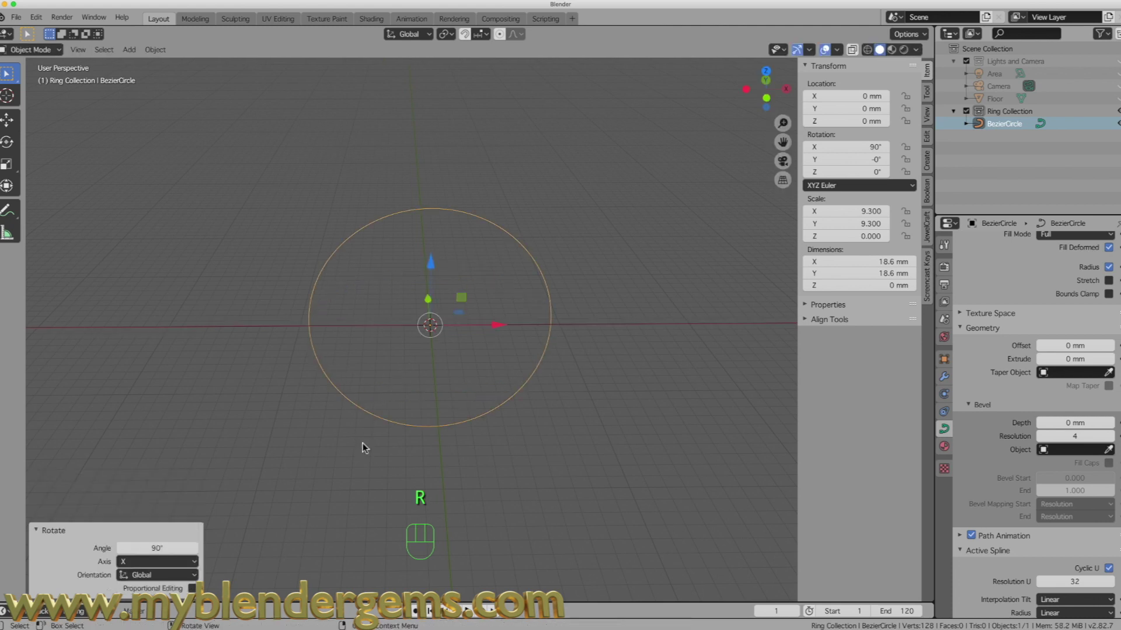
pyautogui.moveTo(424, 274); pyautogui.dragTo(429, 304, button='middle')
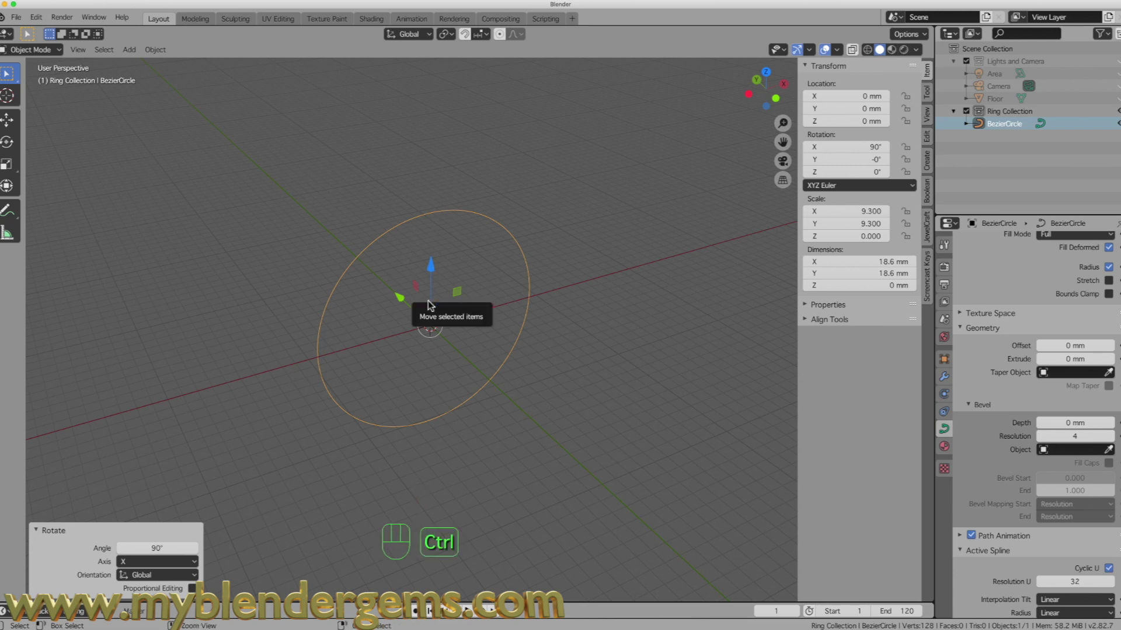
pyautogui.hotkey('ctrl', 'a')
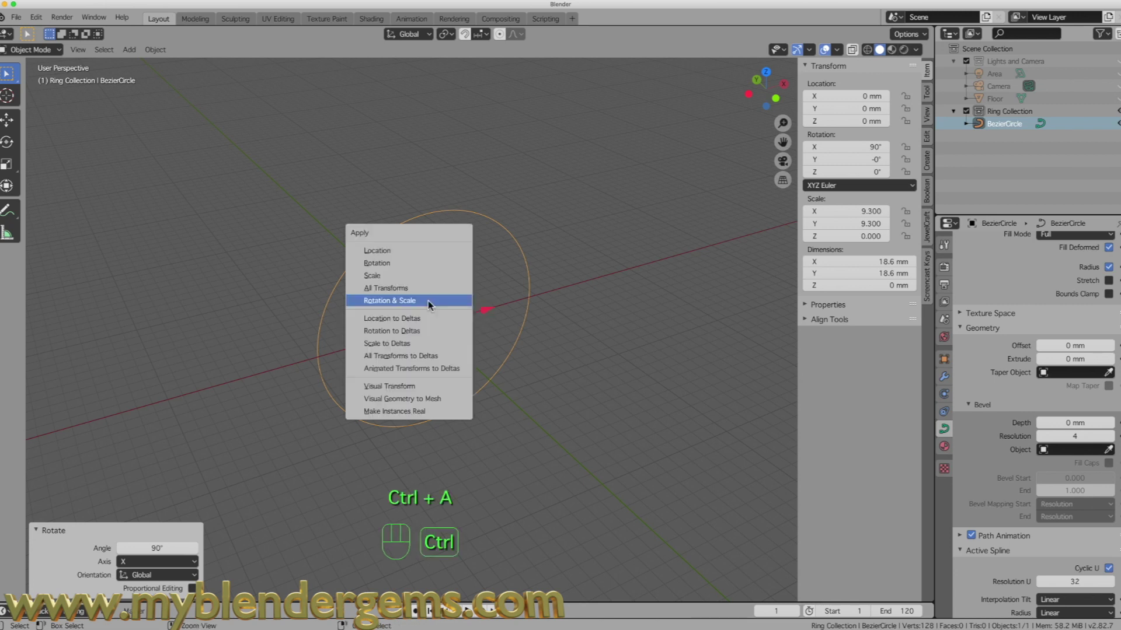
pyautogui.click(387, 301)
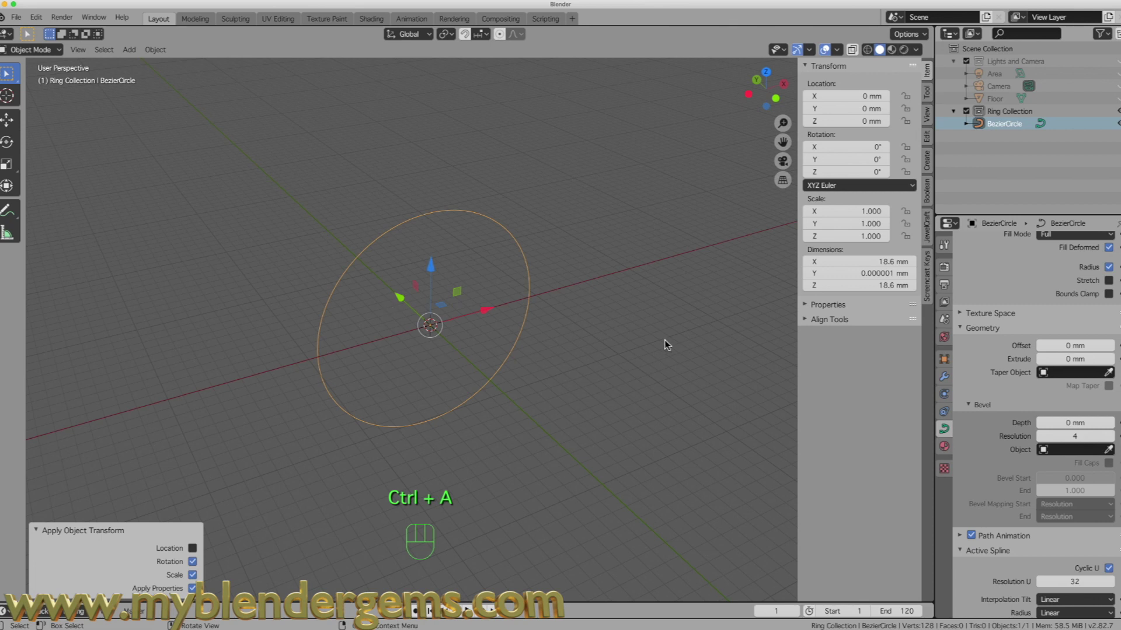
# Import IMG_5810.jpeg from the Desktop's Destop Folders/surround folder as an image plane
pyautogui.moveTo(565, 373); pyautogui.dragTo(545, 373, button='middle')
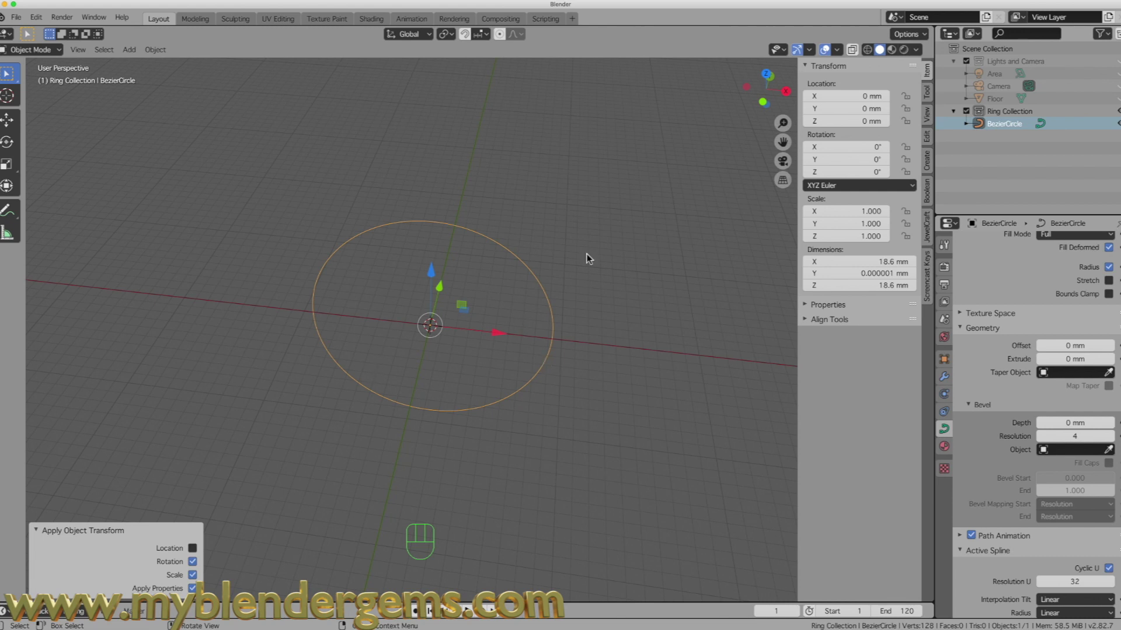
pyautogui.moveTo(408, 315); pyautogui.dragTo(575, 382, button='middle')
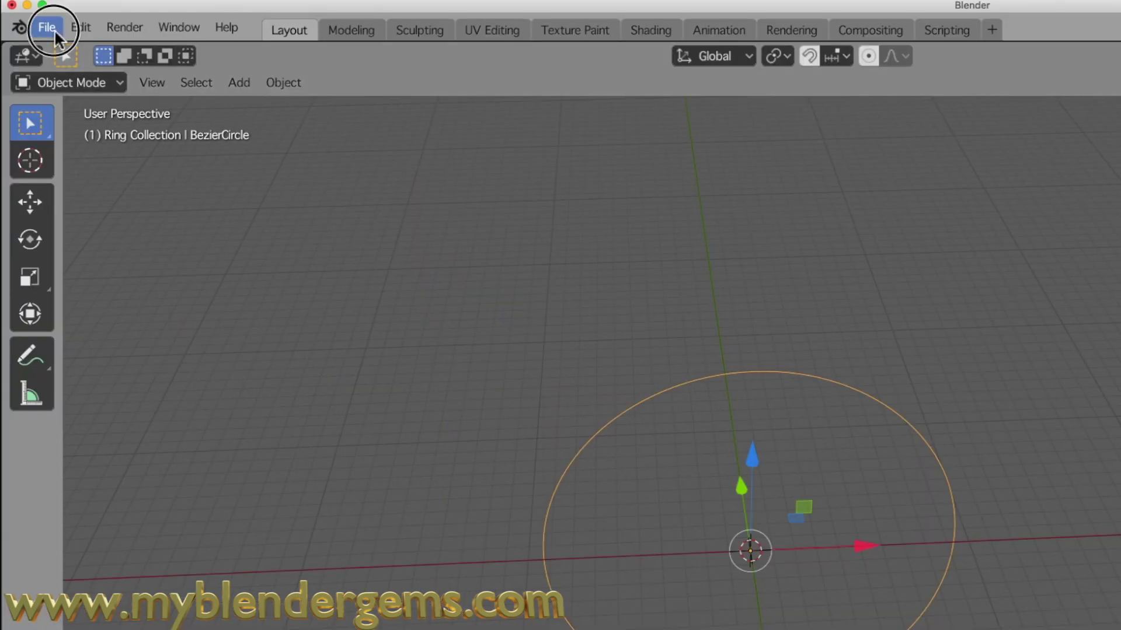
pyautogui.click(17, 17)
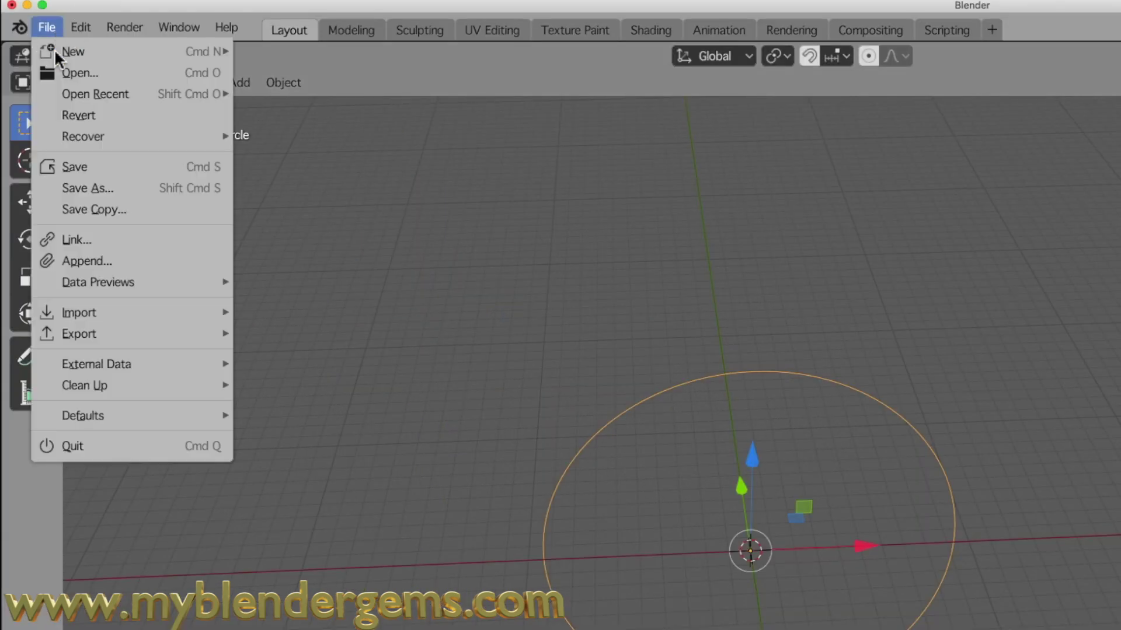
pyautogui.moveTo(140, 324)
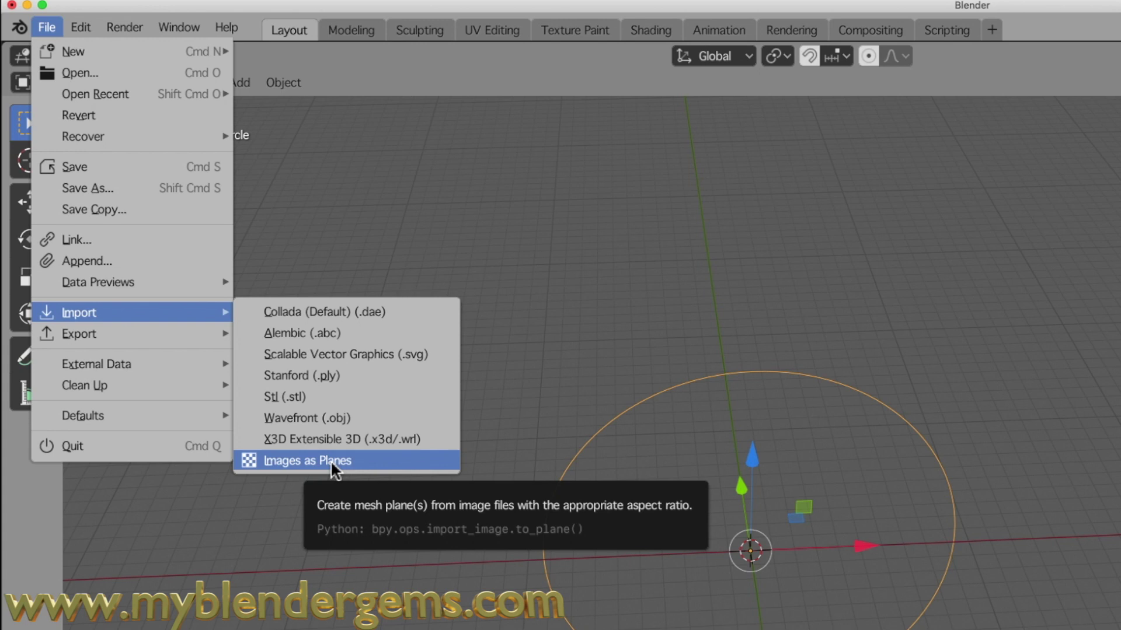
pyautogui.click(298, 461)
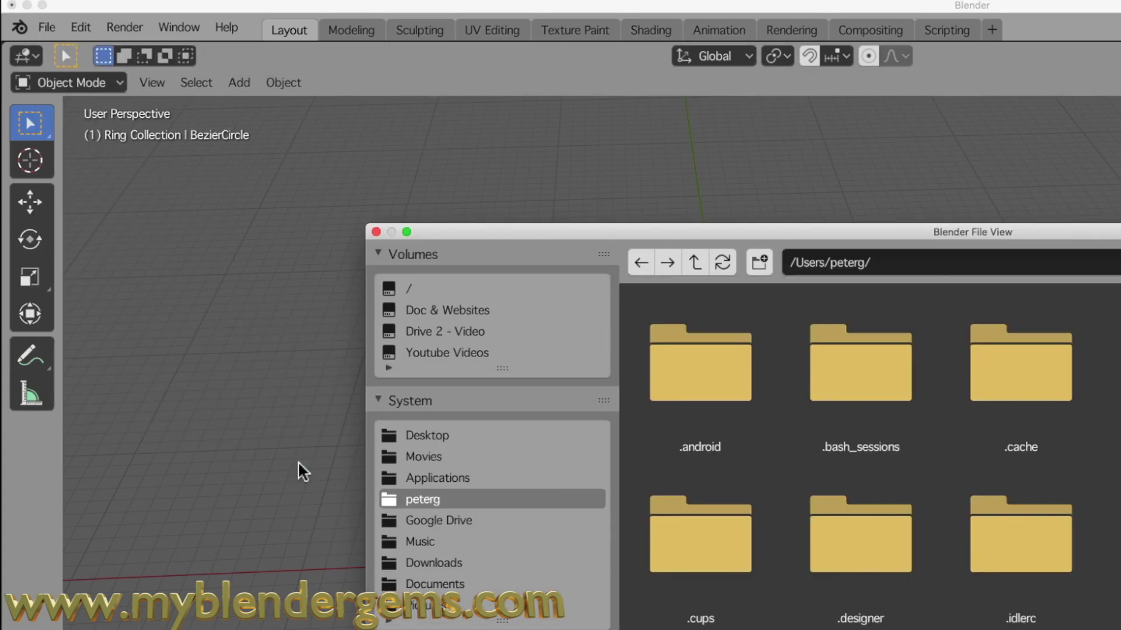
pyautogui.click(422, 435)
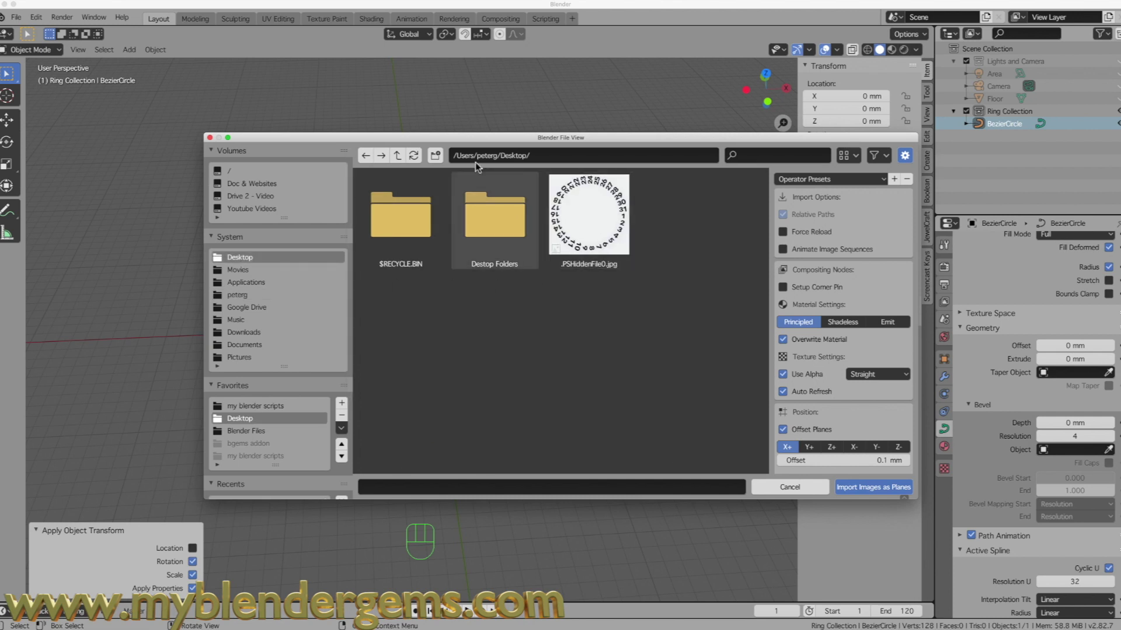
pyautogui.click(494, 220)
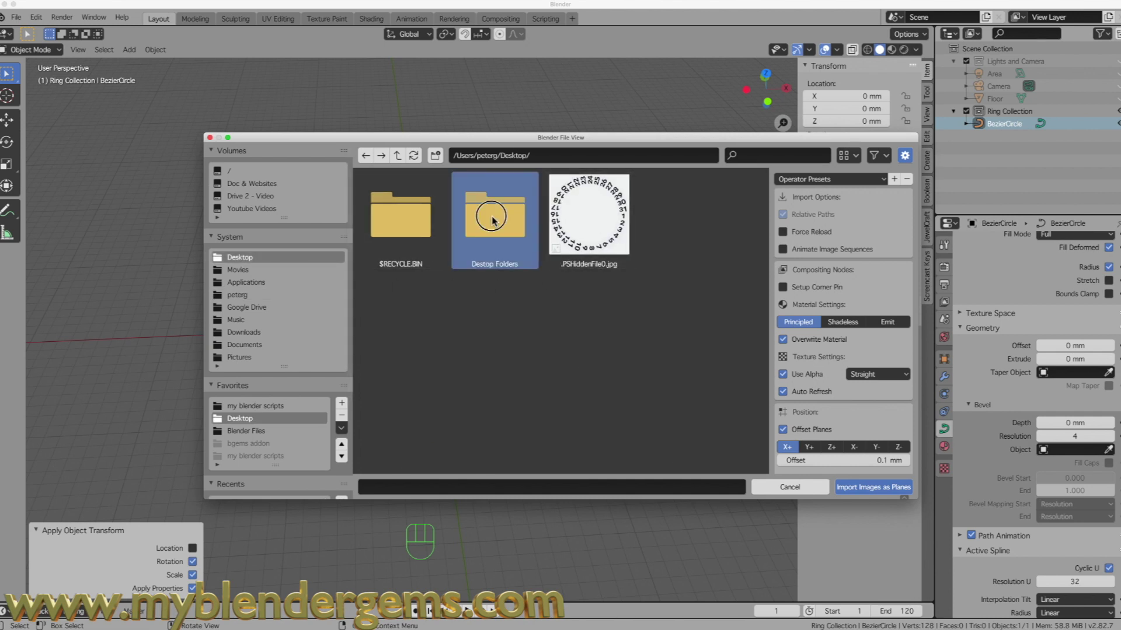
pyautogui.doubleClick(493, 221)
pyautogui.scroll(-3, 569, 296)
pyautogui.doubleClick(695, 312)
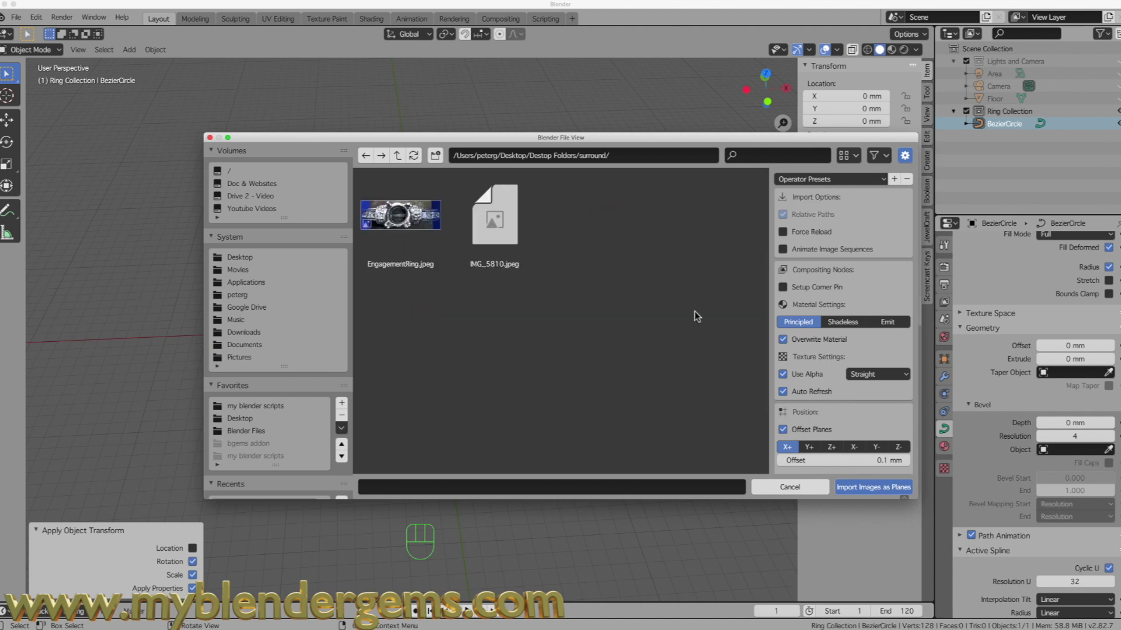
pyautogui.doubleClick(508, 220)
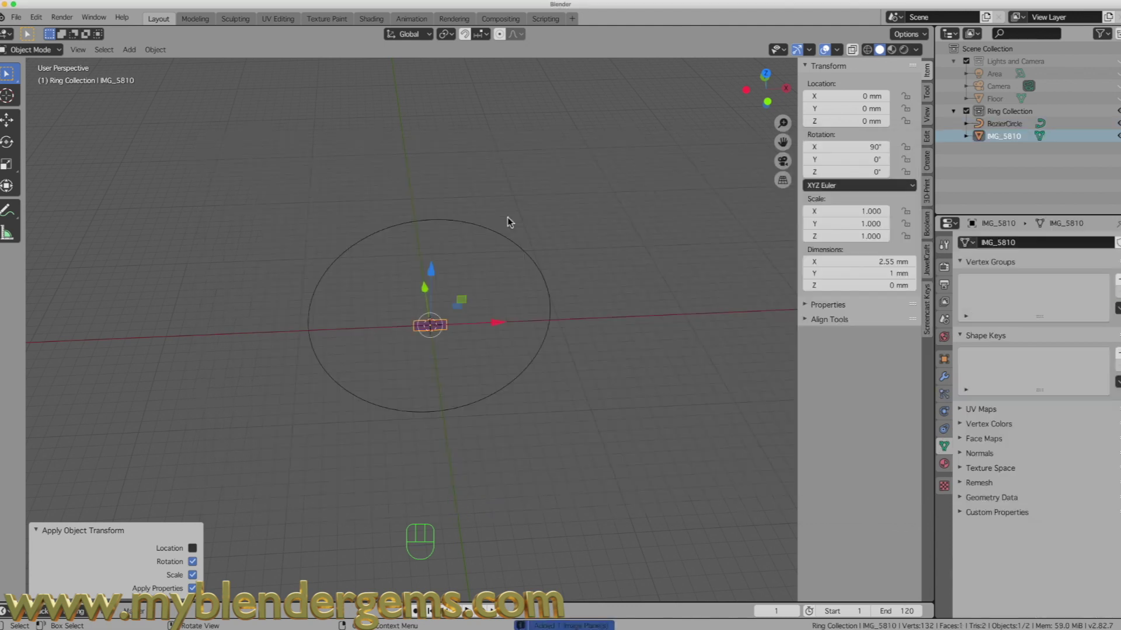
# Scale the imported image plane uniformly by about 7.5, to about 19.1 mm wide, so it spans the circle
pyautogui.moveTo(423, 348); pyautogui.dragTo(430, 334, button='middle')
pyautogui.scroll(5, 471, 336)
pyautogui.scroll(-4, 484, 338)
pyautogui.moveTo(467, 348); pyautogui.dragTo(459, 356, button='middle')
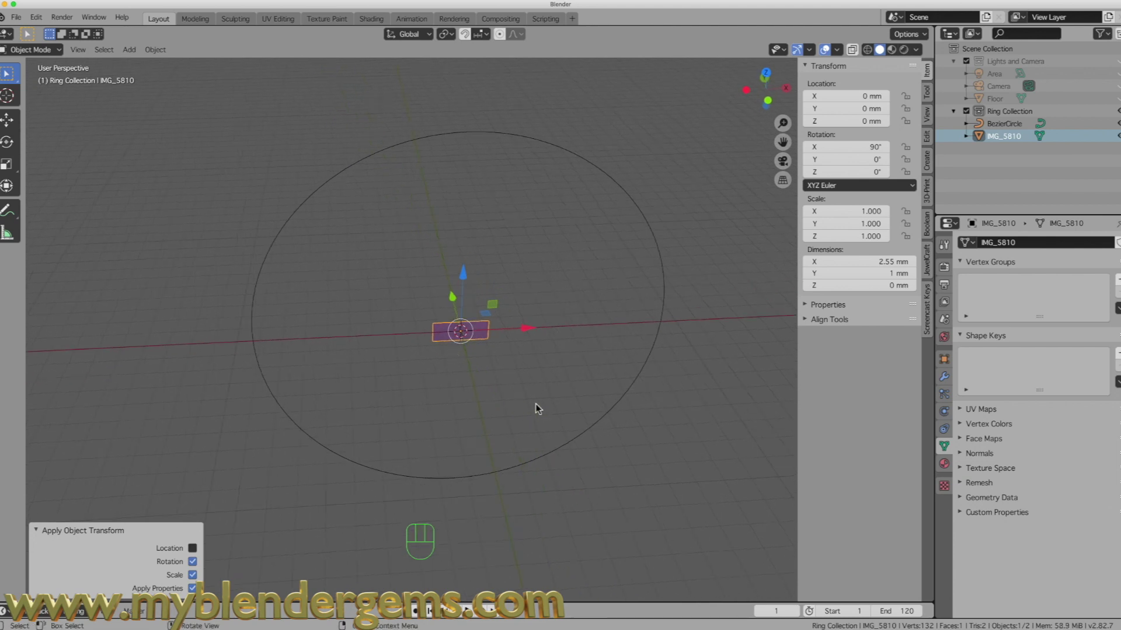
pyautogui.press('s')
pyautogui.click(484, 446)
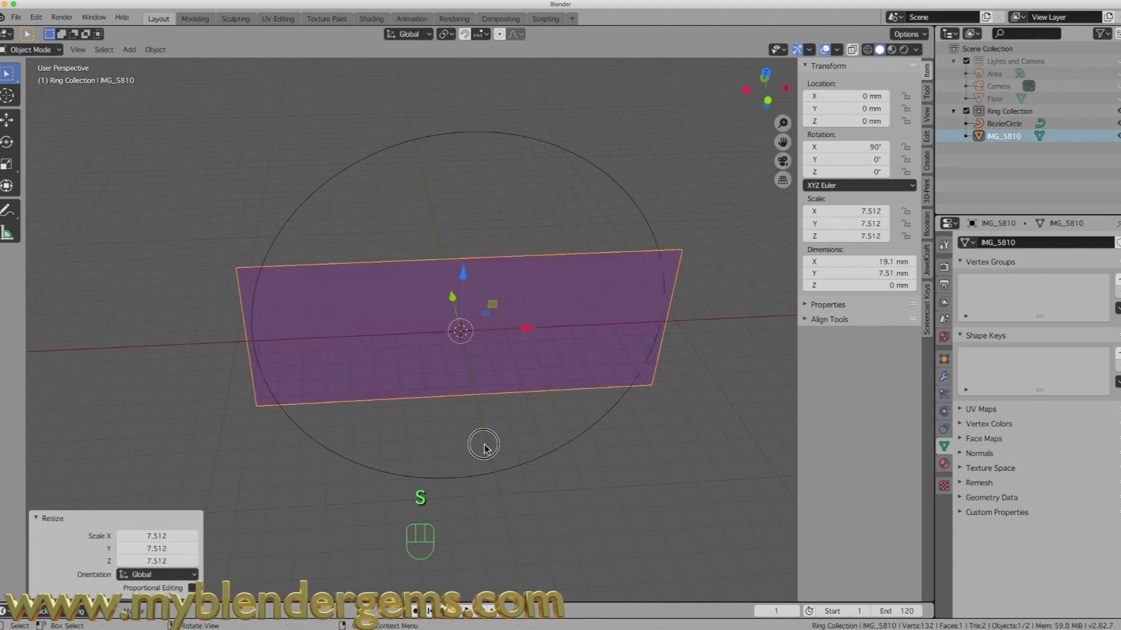
# Rotate the image plane 90° about the X axis so it lies flat across the circle
pyautogui.scroll(-3, 291, 369)
pyautogui.moveTo(290, 369); pyautogui.dragTo(348, 440, button='middle')
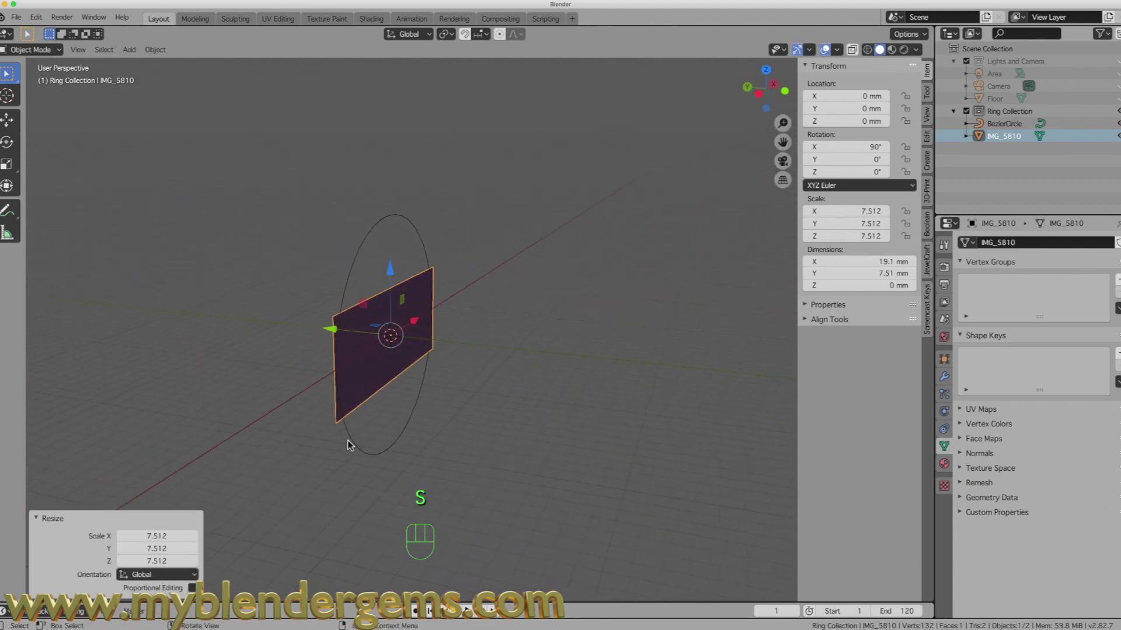
pyautogui.moveTo(400, 298); pyautogui.dragTo(460, 312, button='middle')
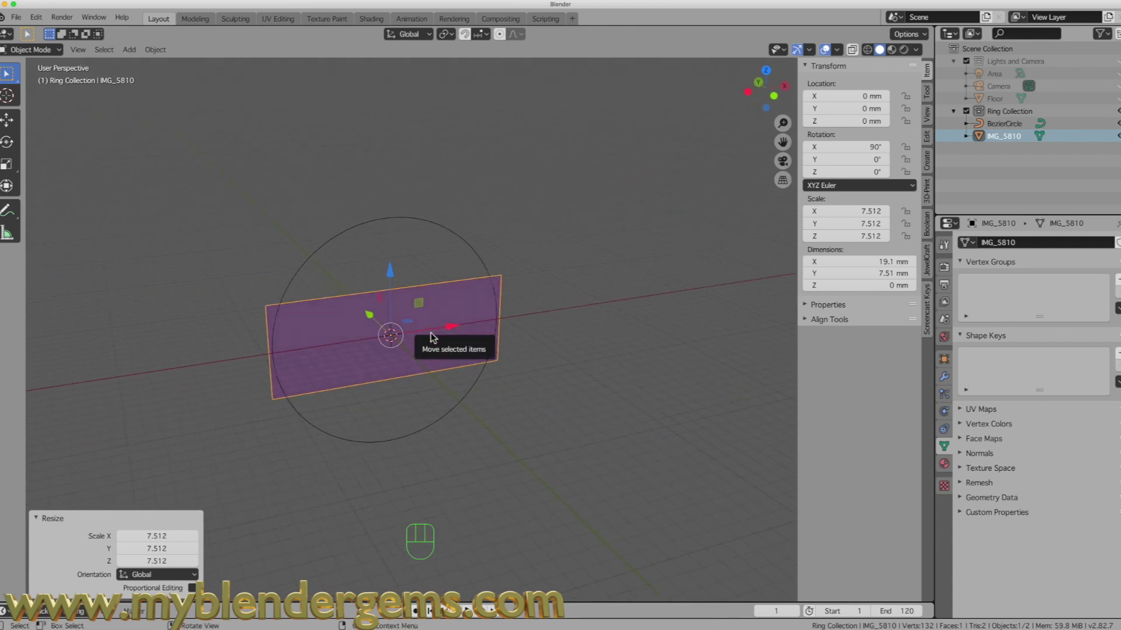
pyautogui.press('r')
pyautogui.press('x')
pyautogui.press('9')
pyautogui.press('0')
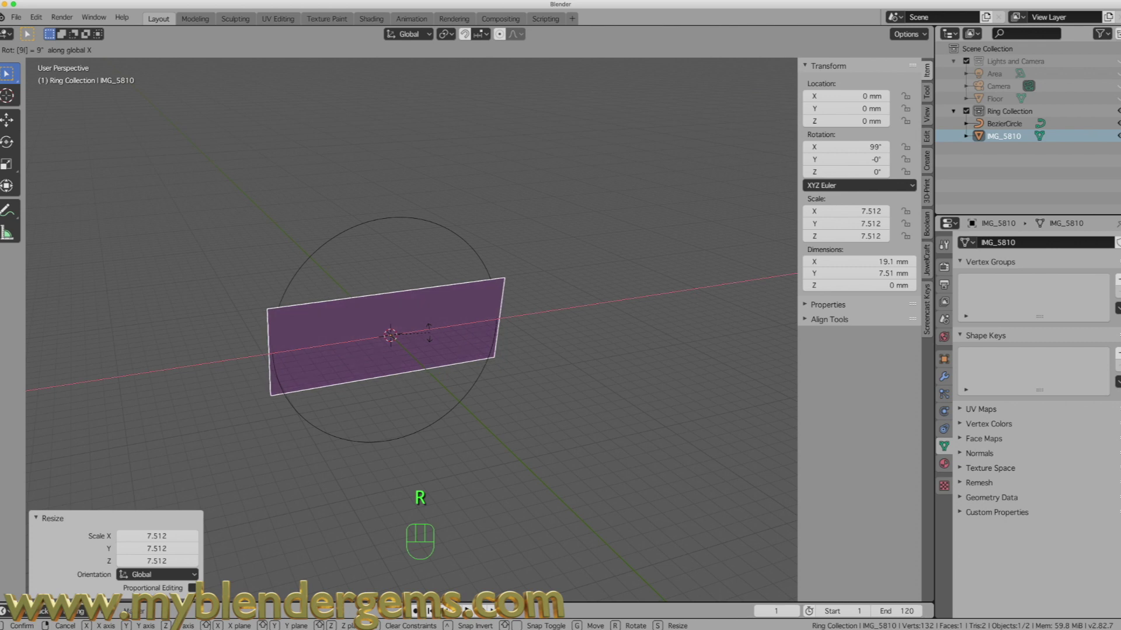
pyautogui.press('Return')
# Show the flat image plane with its texture in Material Preview shading and look at it from the top
pyautogui.moveTo(431, 338); pyautogui.dragTo(418, 356, button='middle')
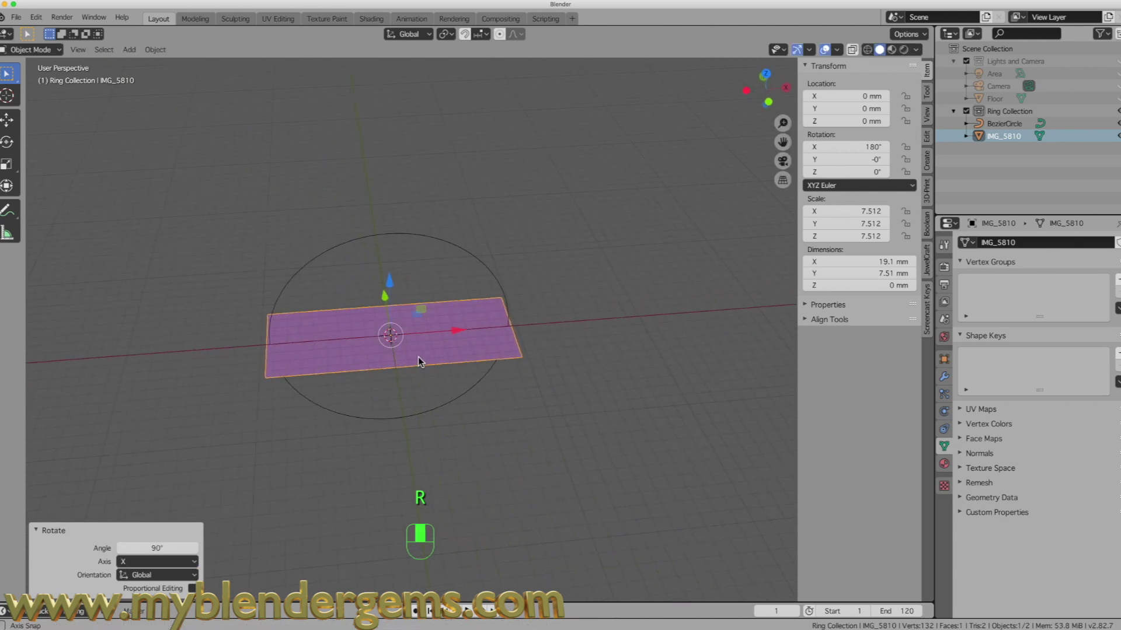
pyautogui.moveTo(351, 349); pyautogui.dragTo(509, 317, button='middle')
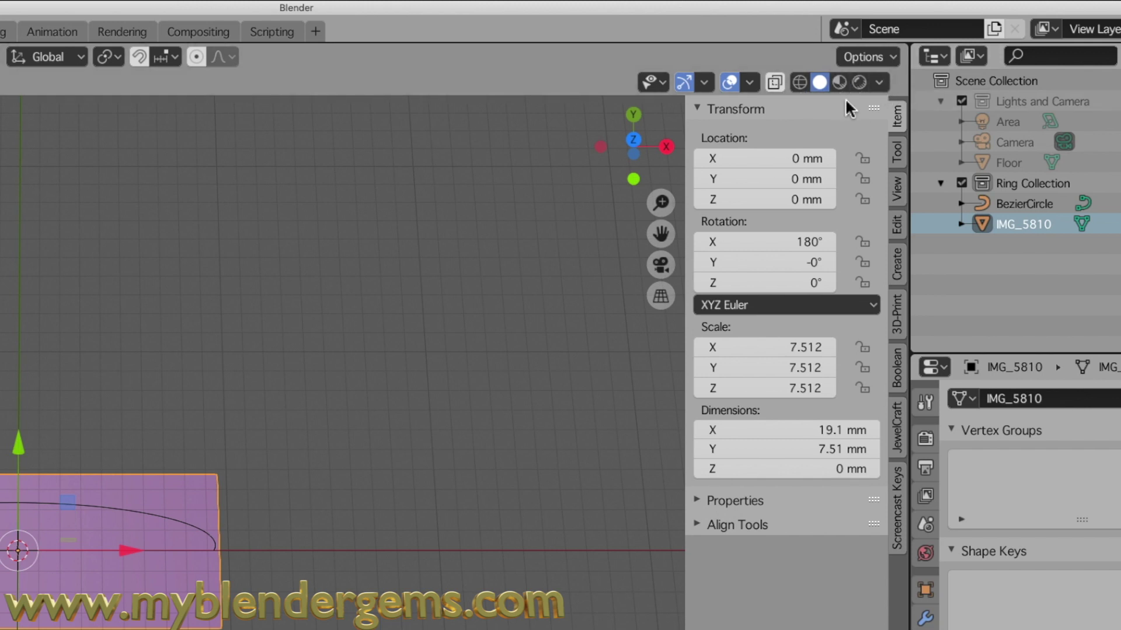
pyautogui.click(839, 81)
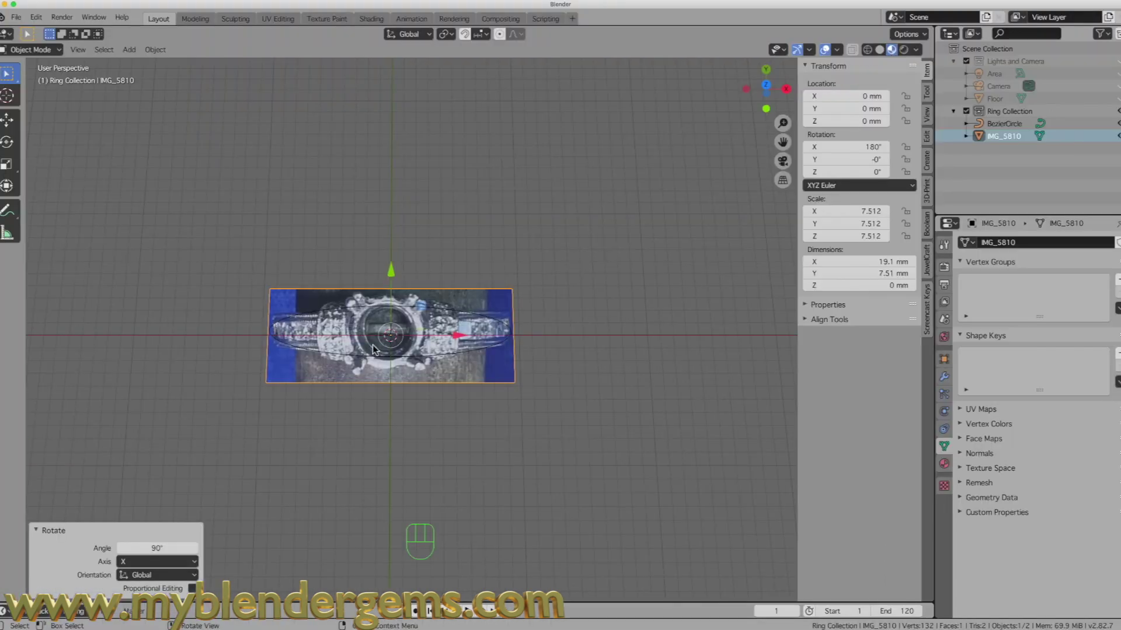
pyautogui.press('KP_7')
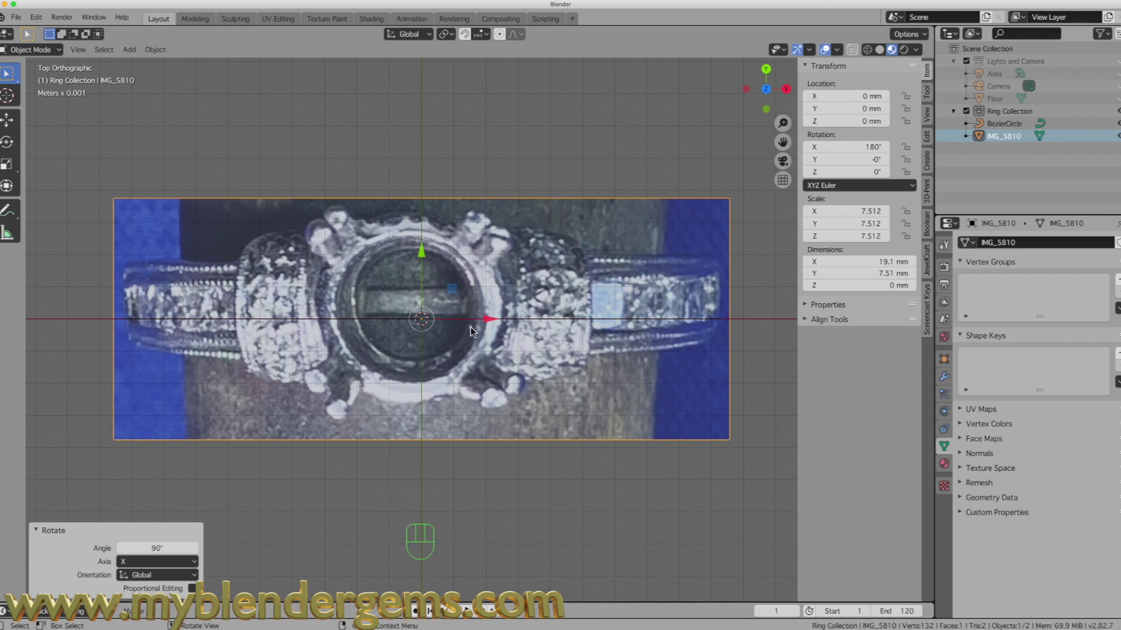
# Move the image plane about 0.25 mm along X and -1.79 mm along Y, bringing the band's upper edge to the circle
pyautogui.click(485, 356)
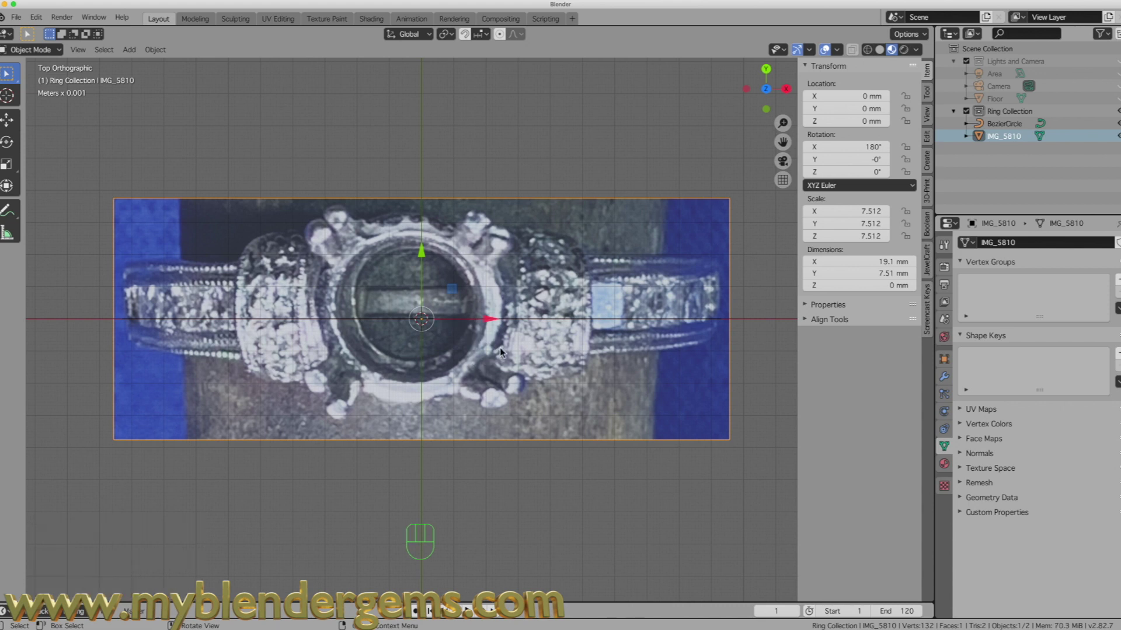
pyautogui.moveTo(488, 319); pyautogui.dragTo(496, 323)
pyautogui.moveTo(427, 257); pyautogui.dragTo(424, 317)
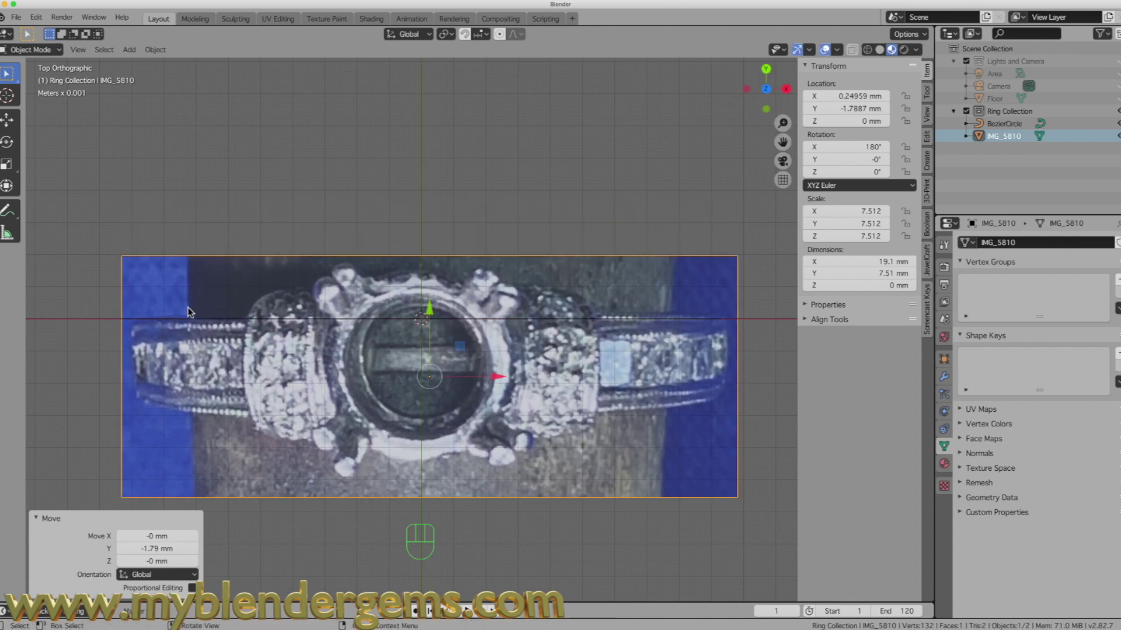
# Rotate the image plane about -0.25° around Z to level the ring photo with the circle
pyautogui.click(161, 320)
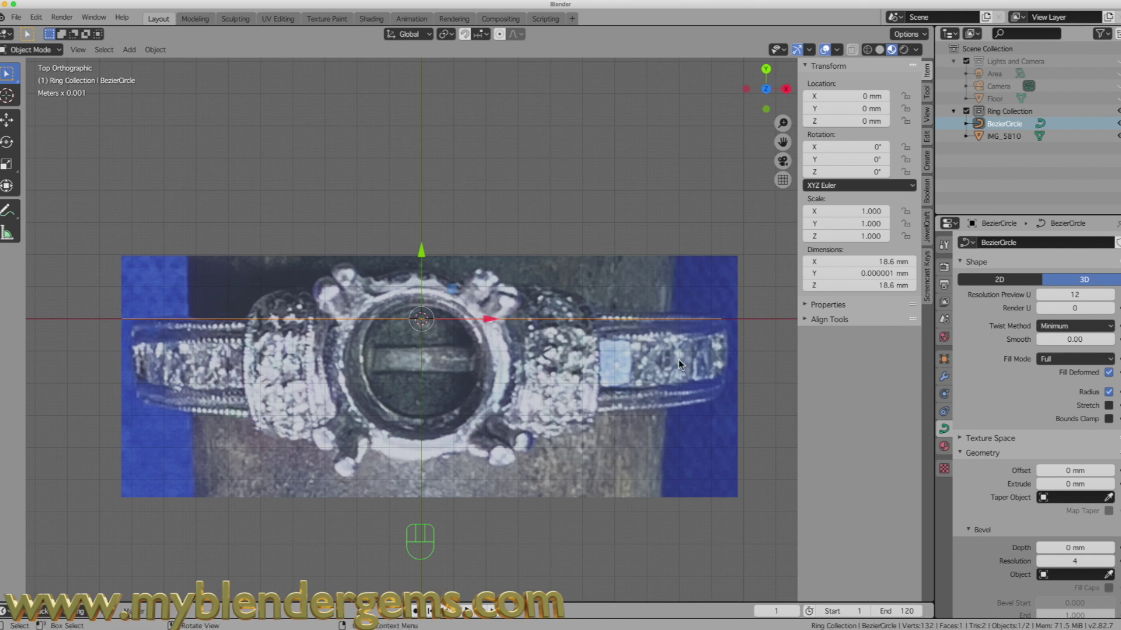
pyautogui.click(639, 318)
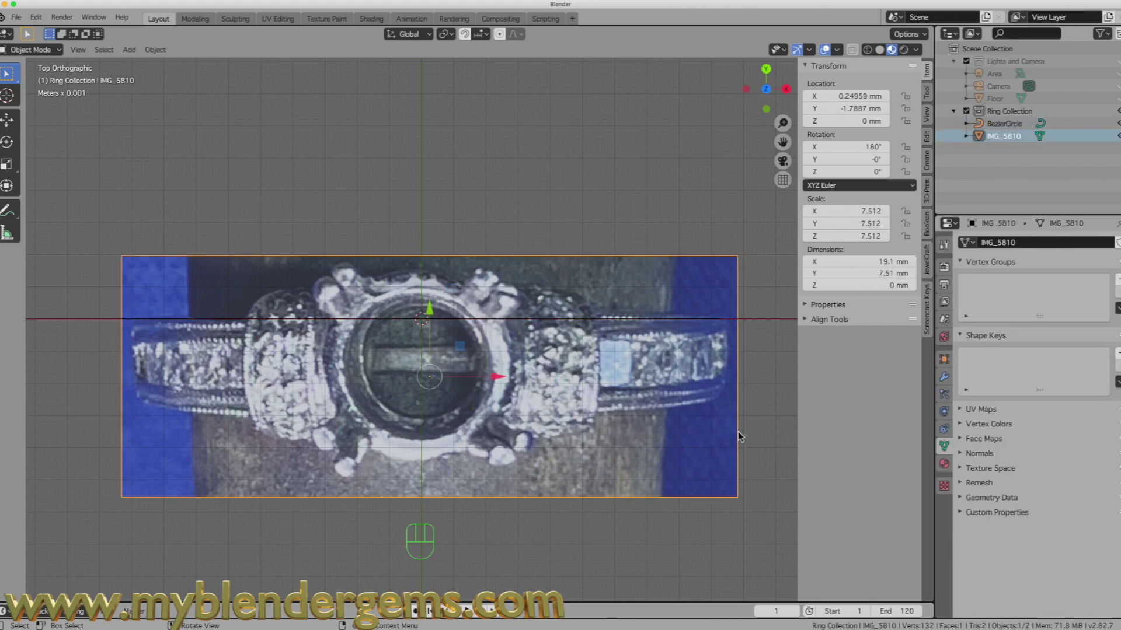
pyautogui.press('r')
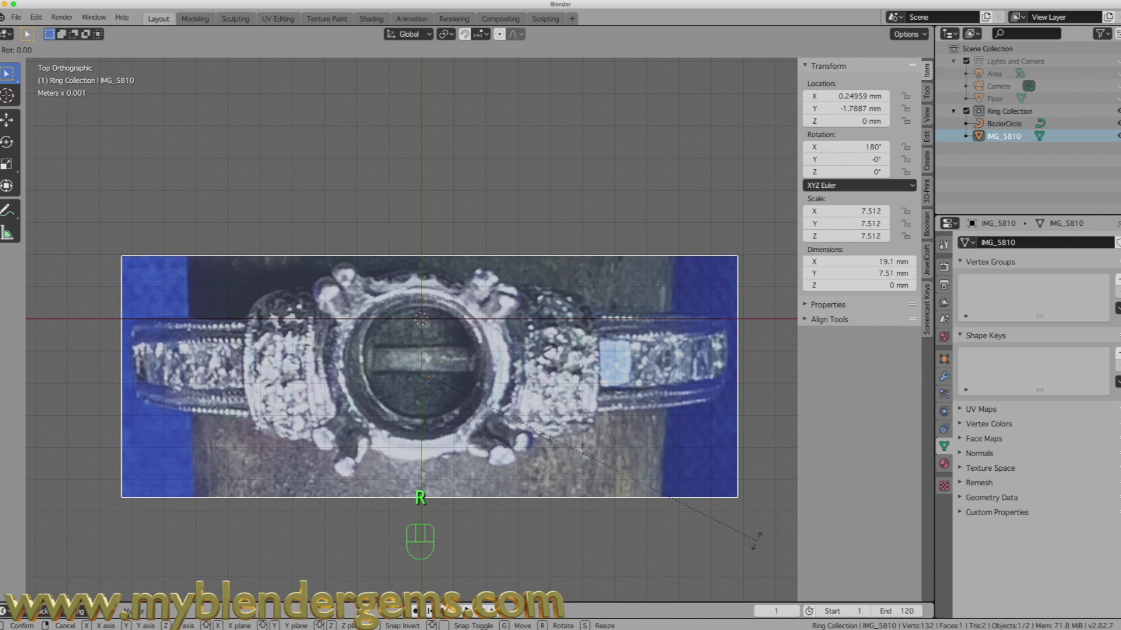
pyautogui.press('z')
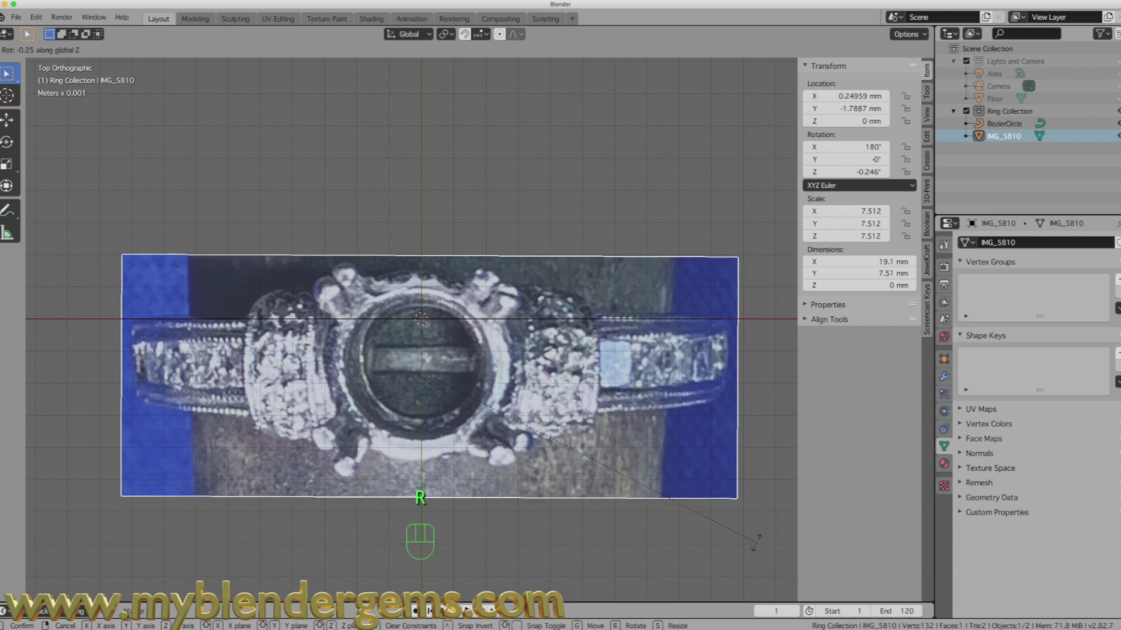
pyautogui.click(756, 543)
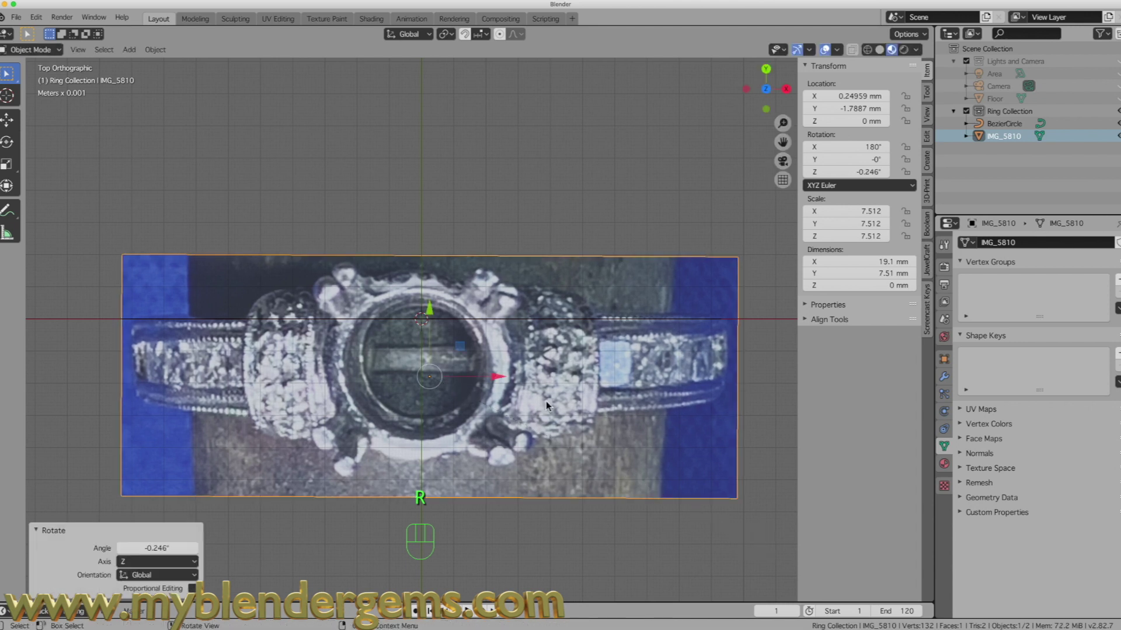
# Shift the image plane about -0.11 mm along Y and rotate it about -0.13° further around Z
pyautogui.moveTo(430, 313); pyautogui.dragTo(429, 317)
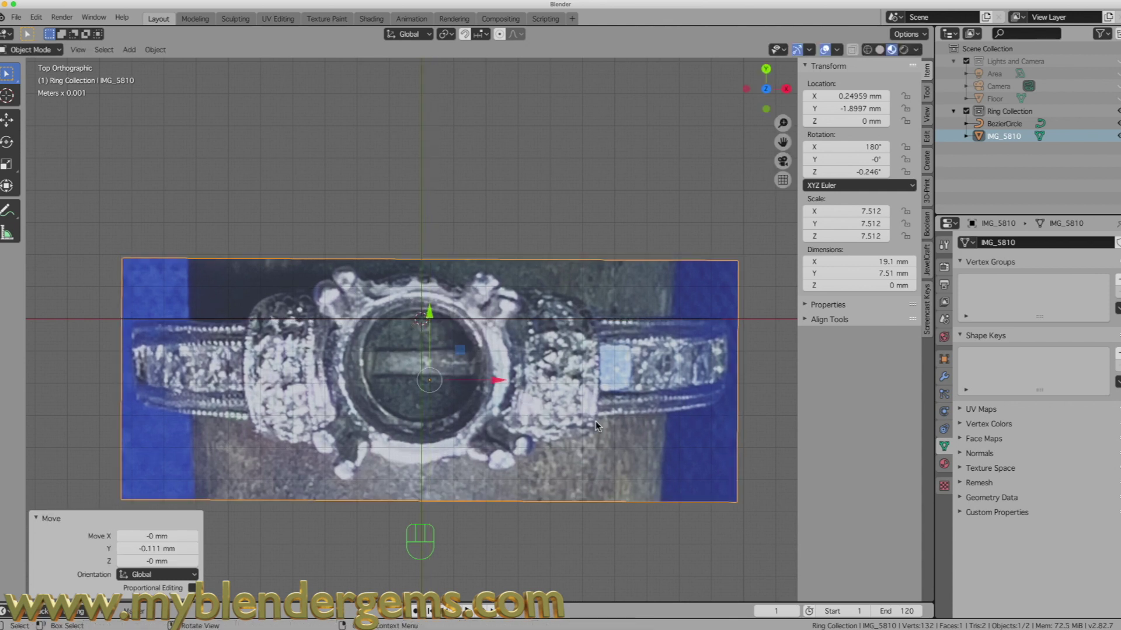
pyautogui.press('r')
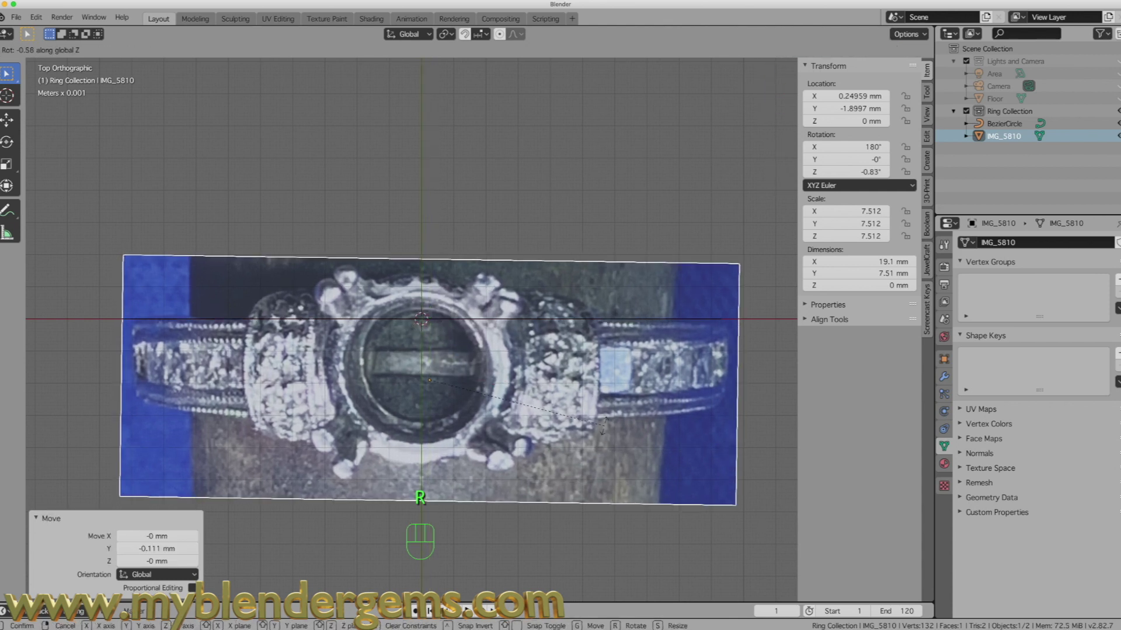
pyautogui.click(607, 430)
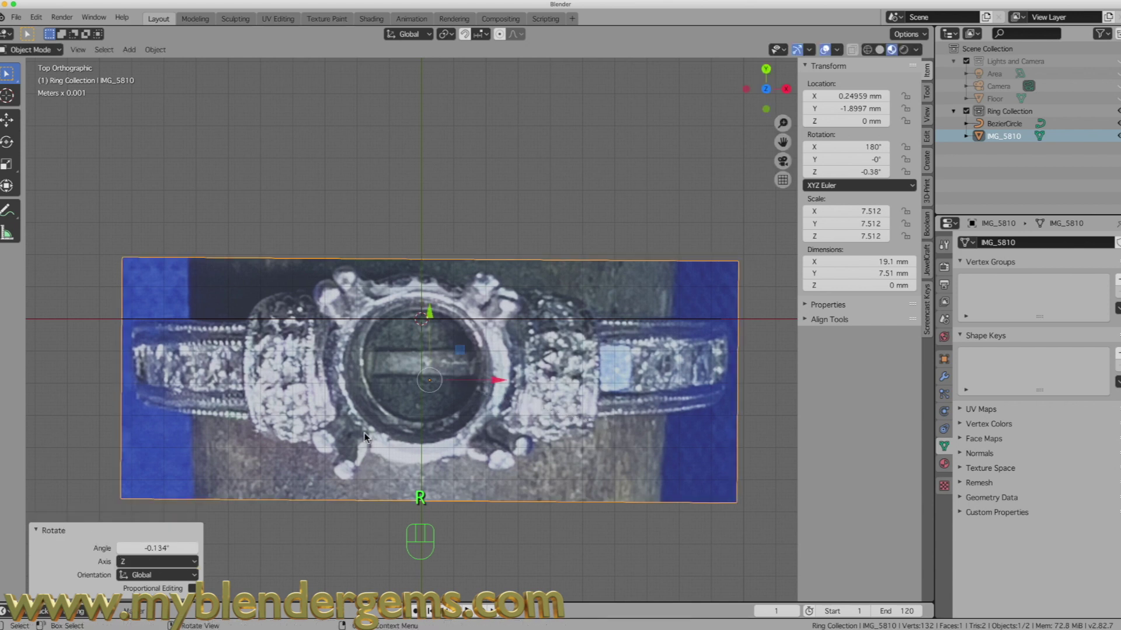
# Enter Edit Mode on the Bezier circle and inspect its control points and handles against the reference photo
pyautogui.click(273, 322)
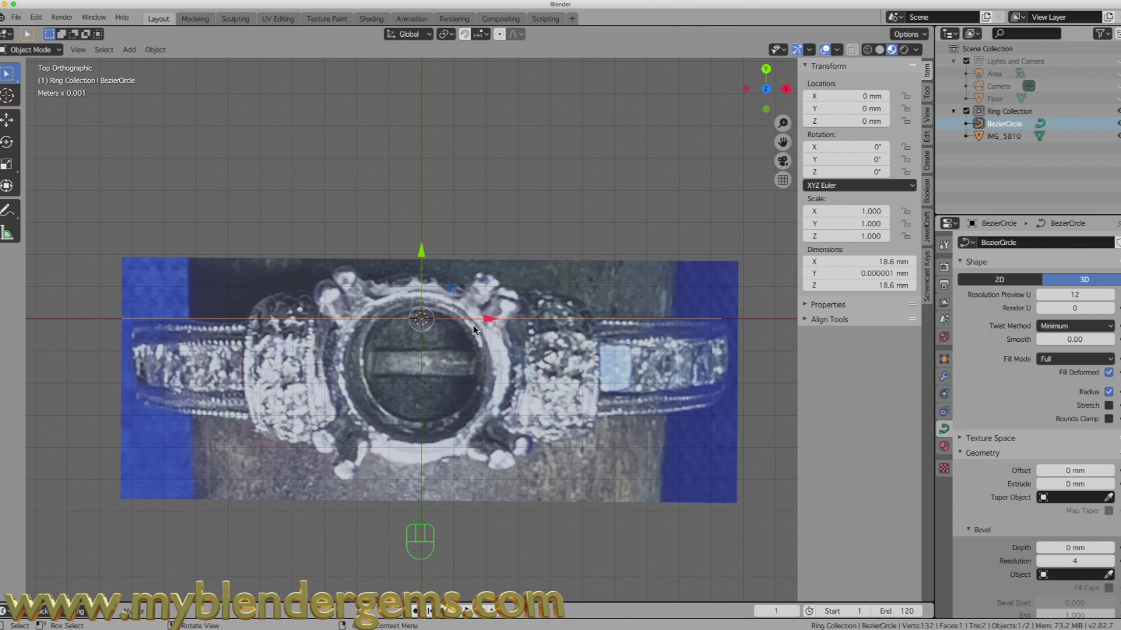
pyautogui.press('Tab')
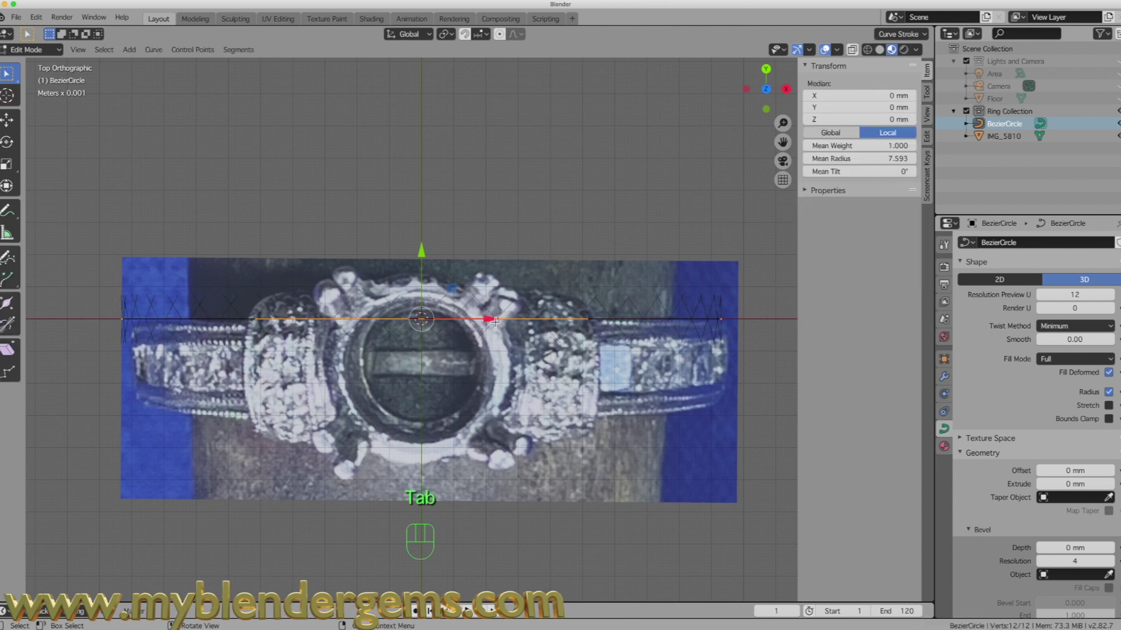
pyautogui.rightClick(320, 321)
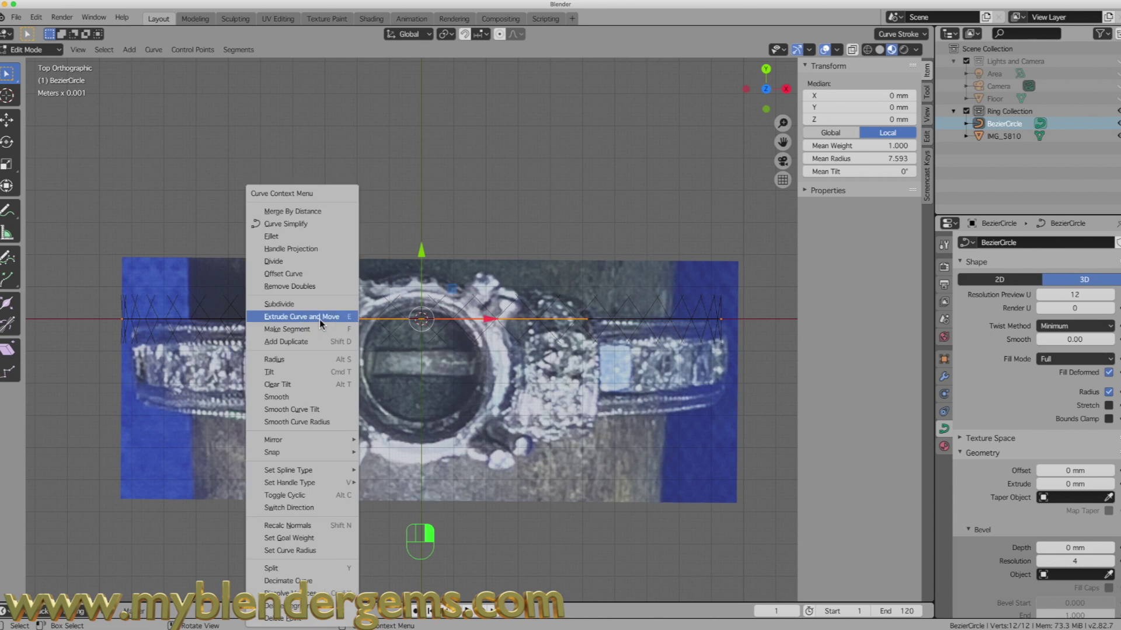
pyautogui.click(575, 334)
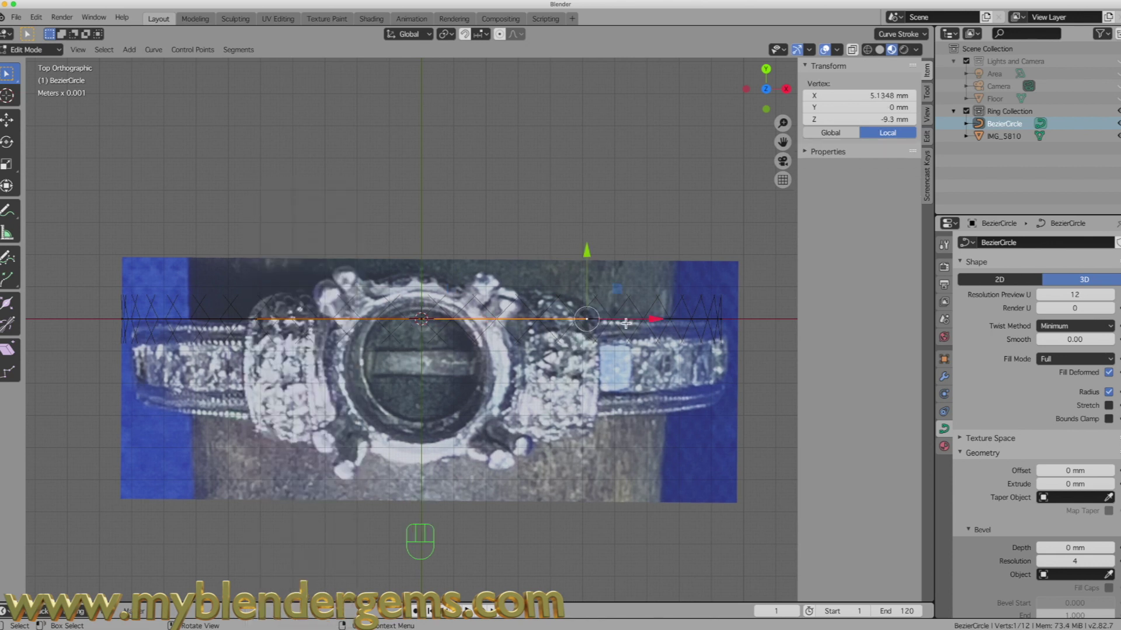
pyautogui.click(631, 323)
pyautogui.click(681, 317)
pyautogui.click(722, 319)
pyautogui.moveTo(519, 366); pyautogui.dragTo(512, 333, button='middle')
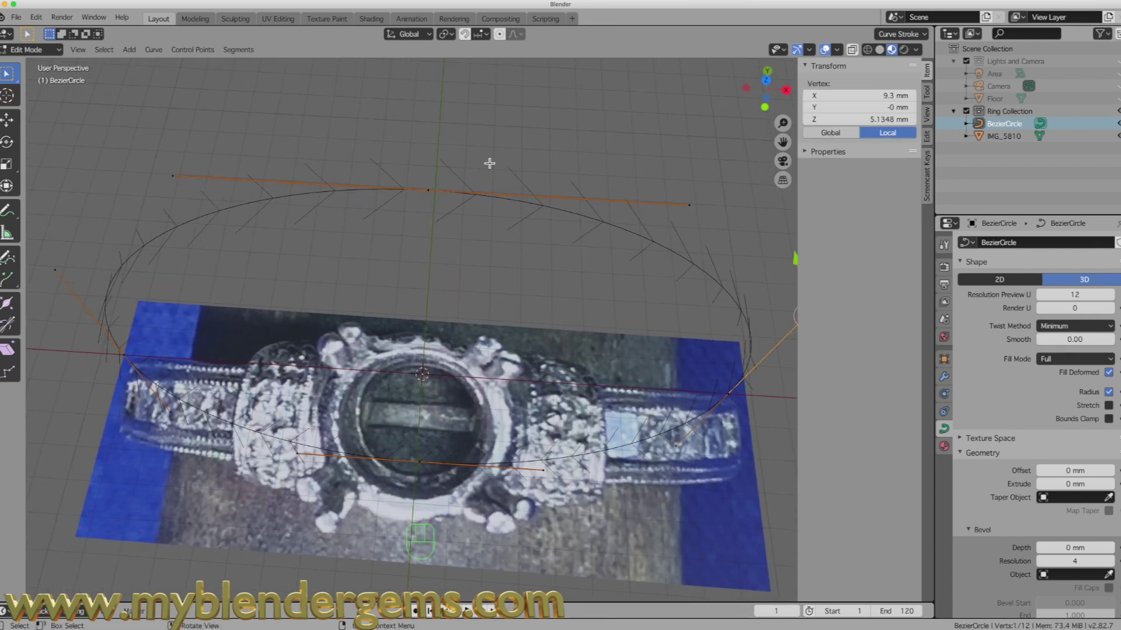
pyautogui.press('KP_7')
pyautogui.moveTo(443, 253); pyautogui.dragTo(435, 316, button='middle')
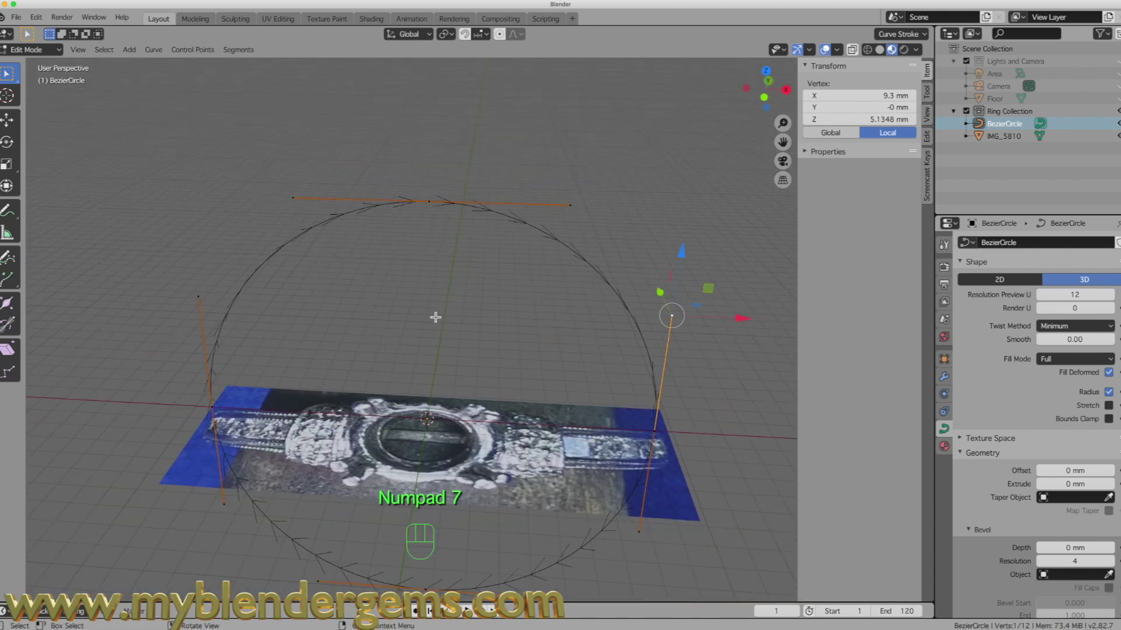
# Subdivide all segments of the Bezier circle with 3 cuts
pyautogui.press('a')
pyautogui.rightClick(429, 318)
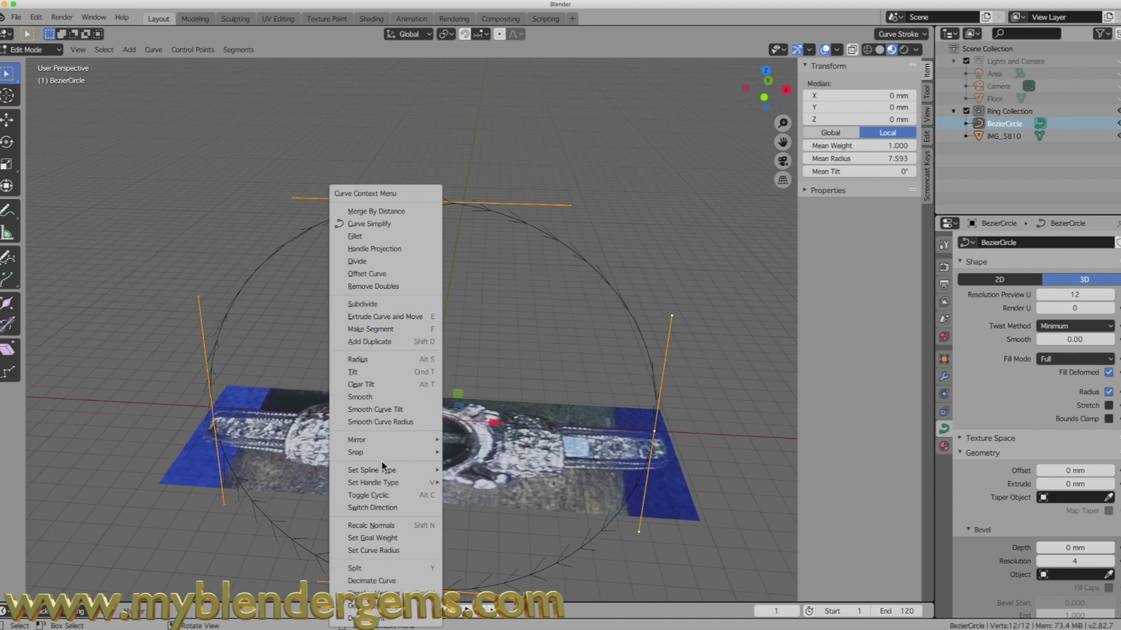
pyautogui.click(380, 304)
pyautogui.click(193, 588)
pyautogui.click(193, 588)
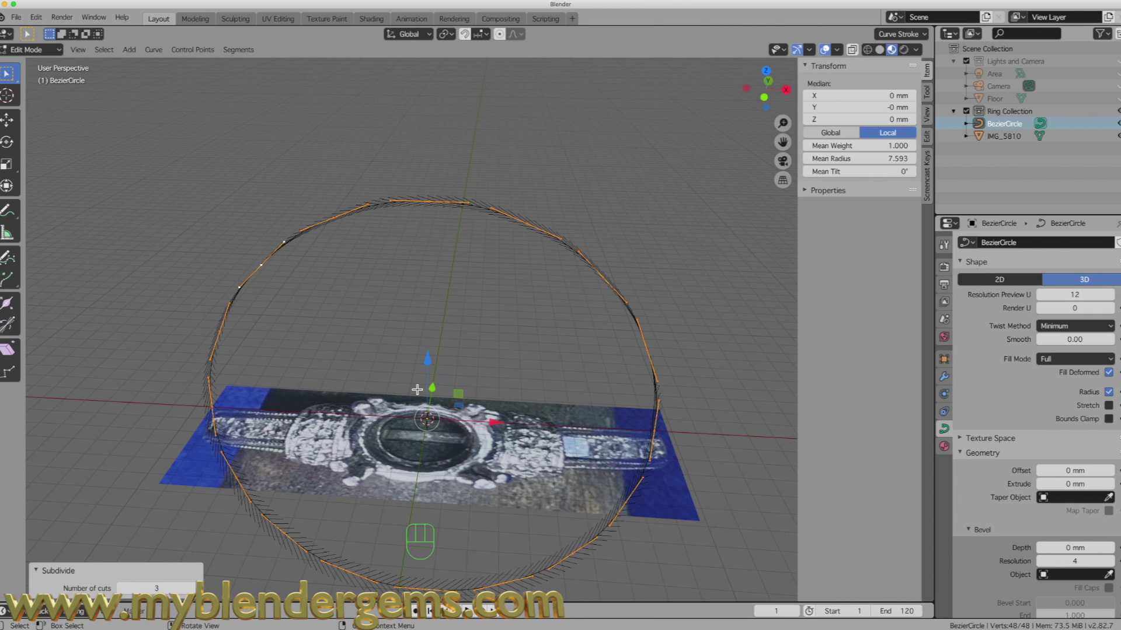
# Shift the whole curve about 0.03 mm along Y, and move its center control point at the ring's head to about Y 1.55 mm
pyautogui.press('KP_1')
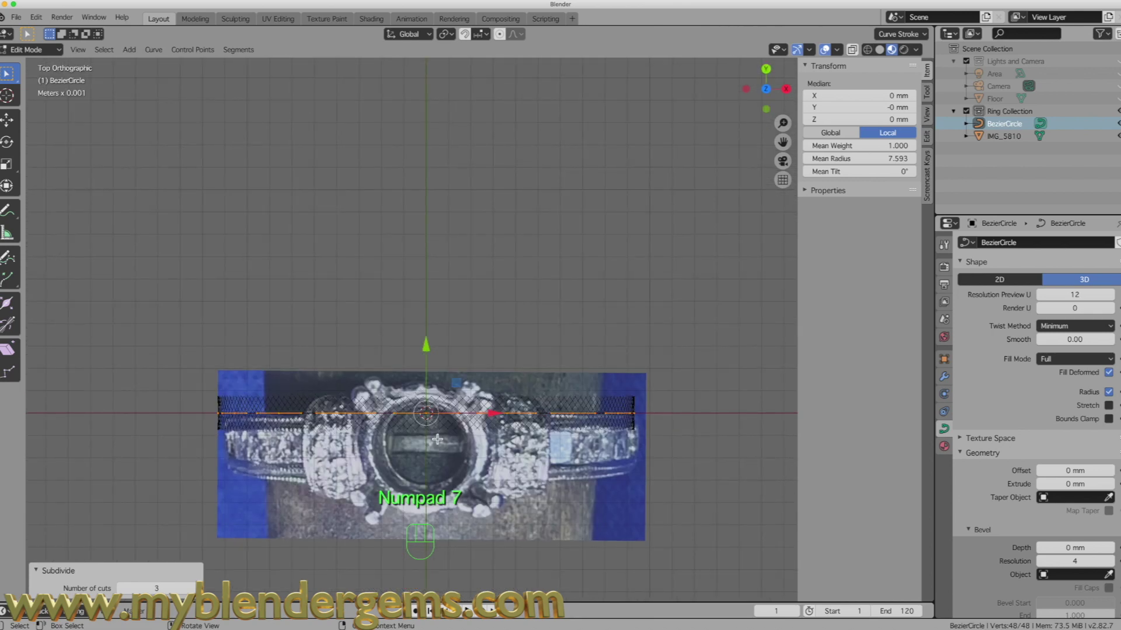
pyautogui.press('KP_7')
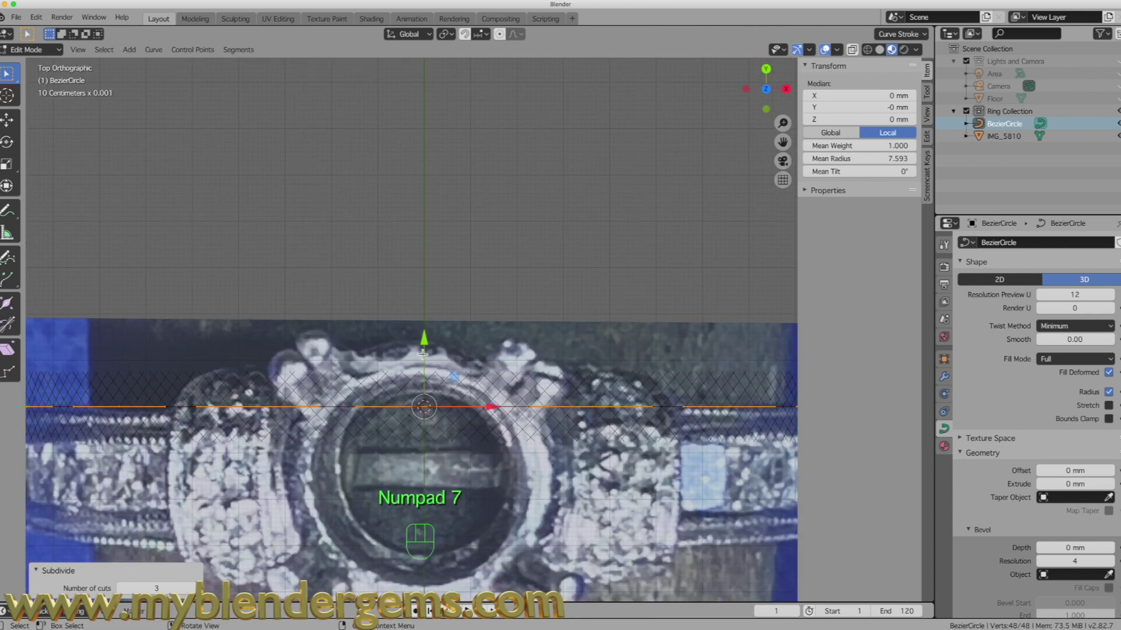
pyautogui.moveTo(424, 344)
pyautogui.mouseDown()
pyautogui.moveTo(427, 317)
pyautogui.moveTo(428, 348)
pyautogui.mouseUp()
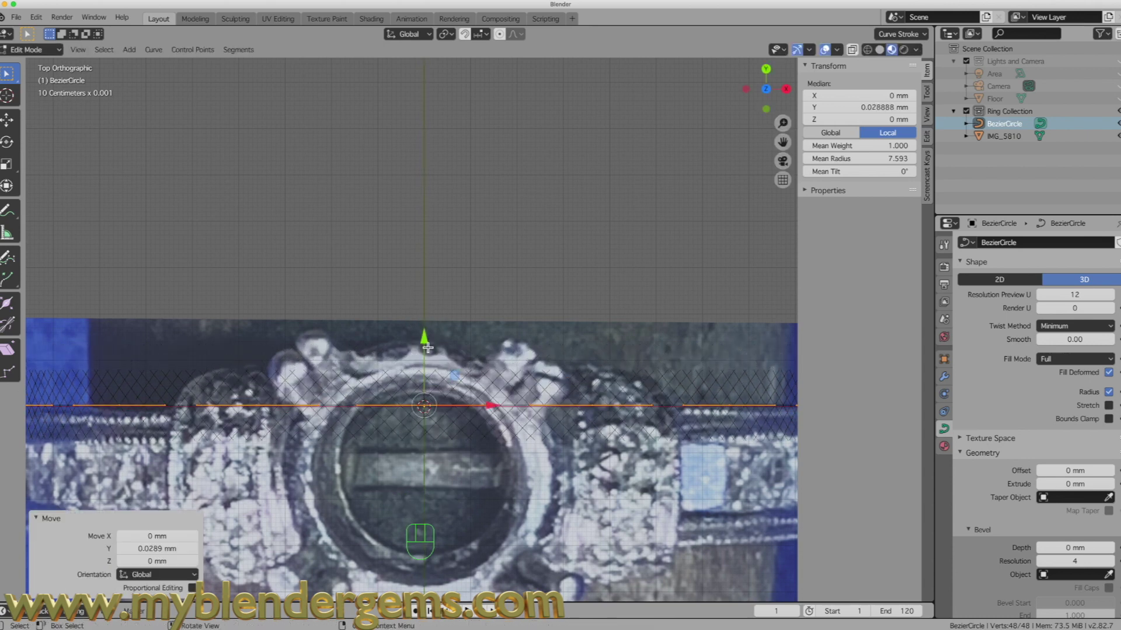
pyautogui.click(425, 406)
pyautogui.moveTo(425, 339); pyautogui.dragTo(428, 261)
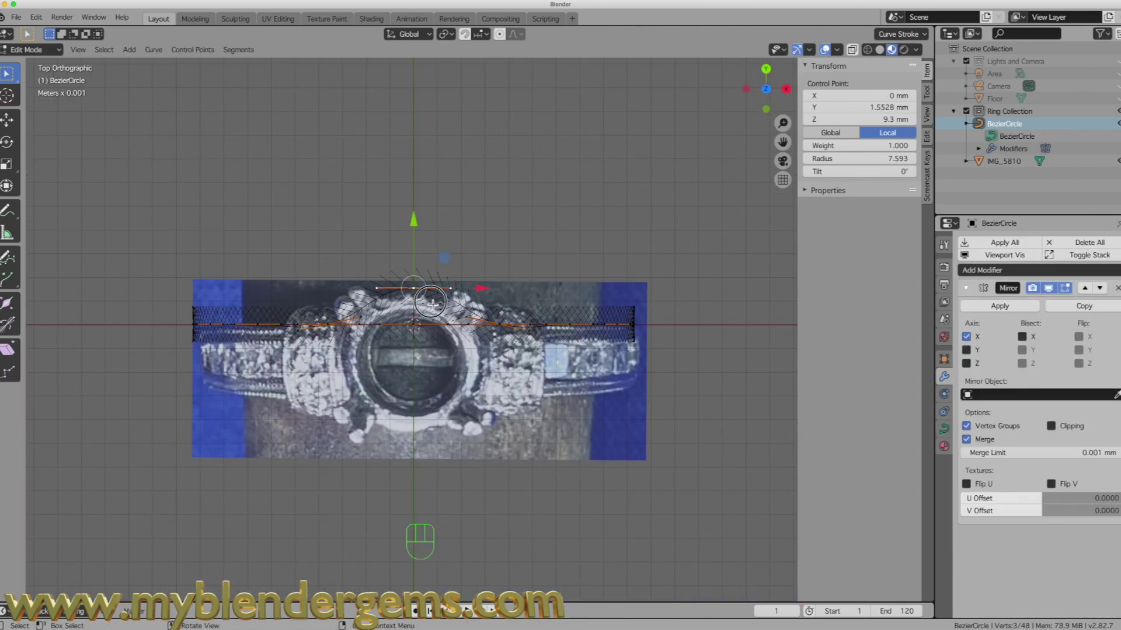
# Select the two curve control points flanking the ring's head and move them together about 0.8 mm along Y
pyautogui.click(377, 260)
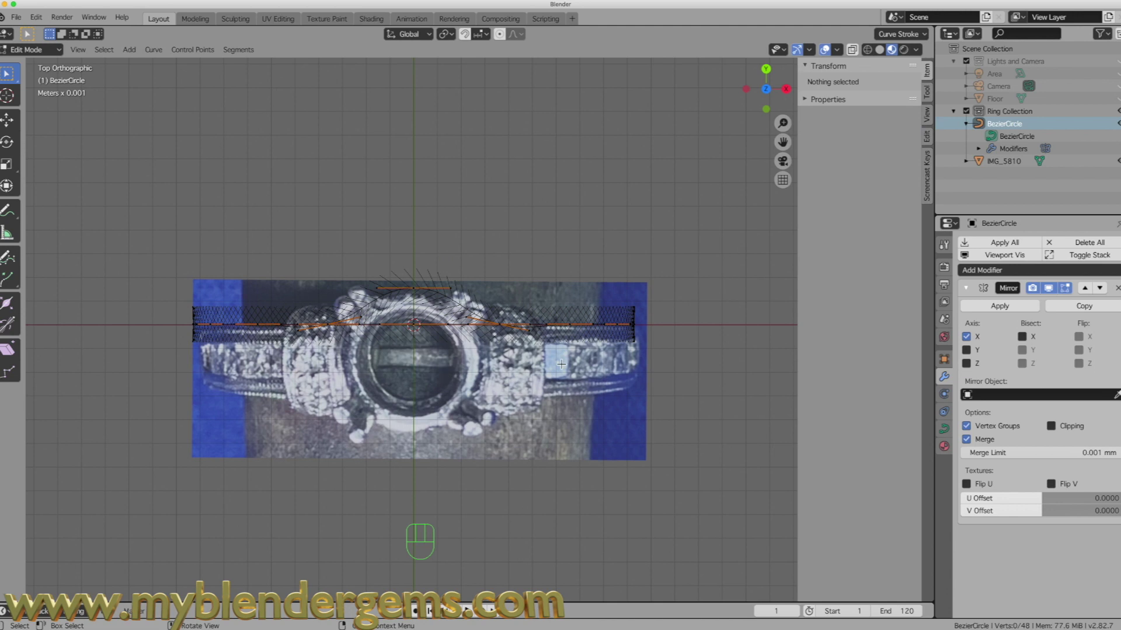
pyautogui.click(414, 288)
pyautogui.scroll(3, 412, 289)
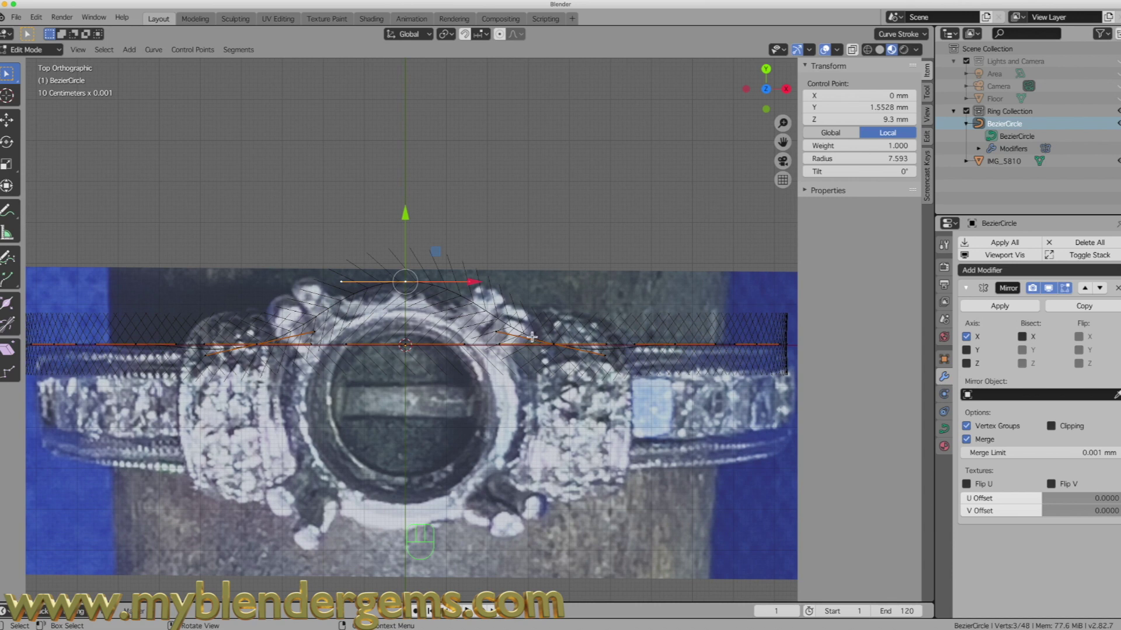
pyautogui.scroll(1, 560, 334)
pyautogui.moveTo(559, 333); pyautogui.dragTo(561, 338, button='middle')
pyautogui.scroll(-2, 559, 333)
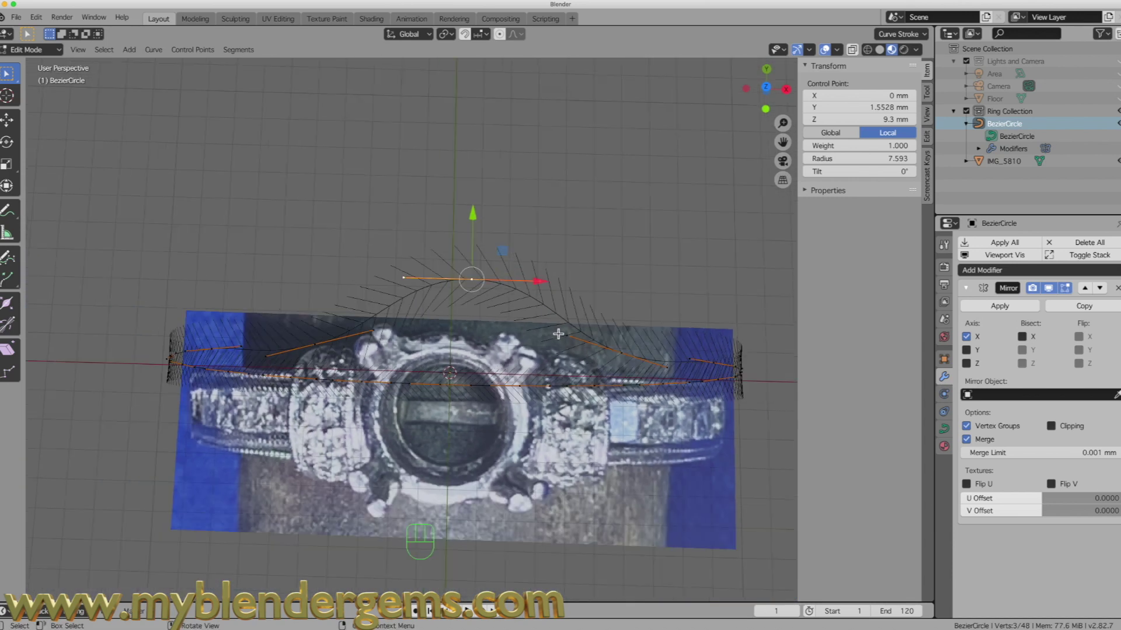
pyautogui.click(619, 354)
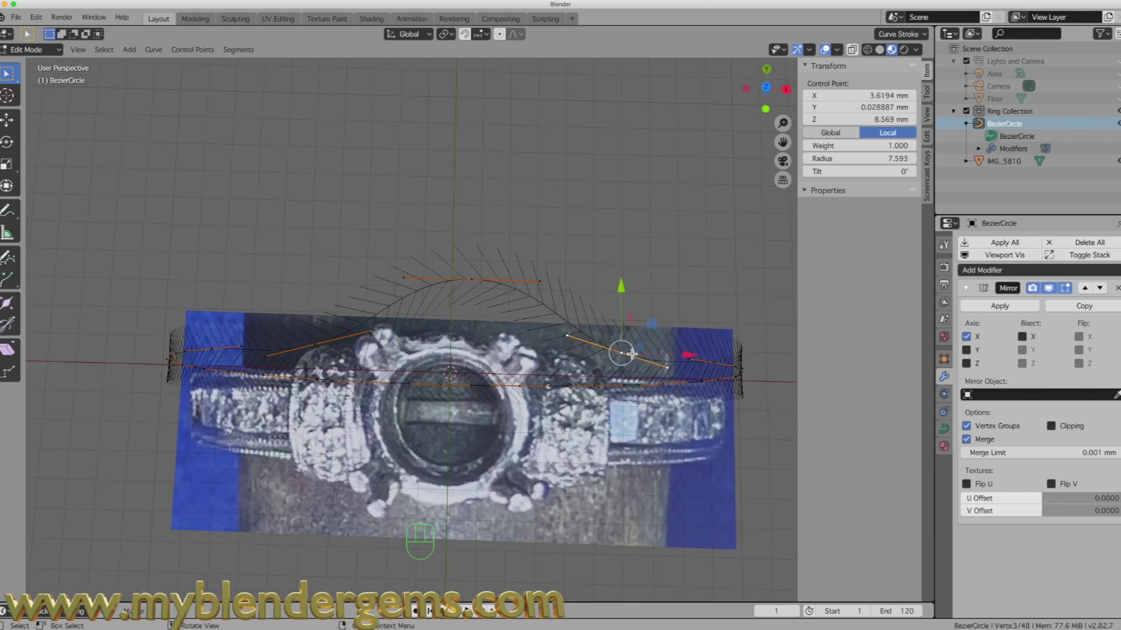
pyautogui.keyDown('shift'); pyautogui.click(316, 345); pyautogui.keyUp('shift')
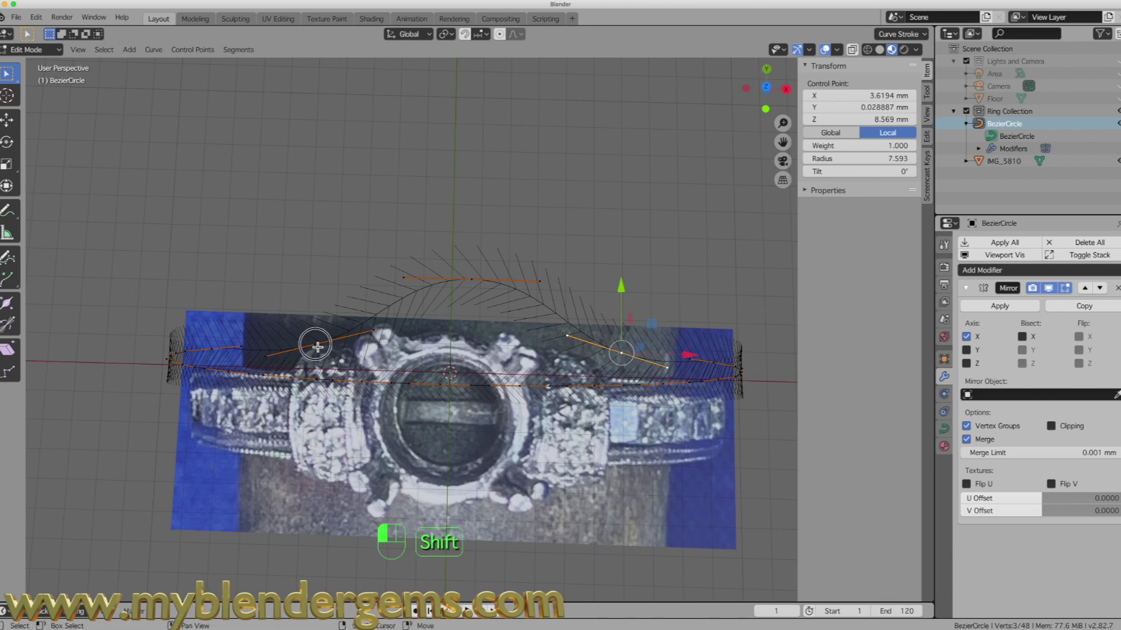
pyautogui.press('KP_7')
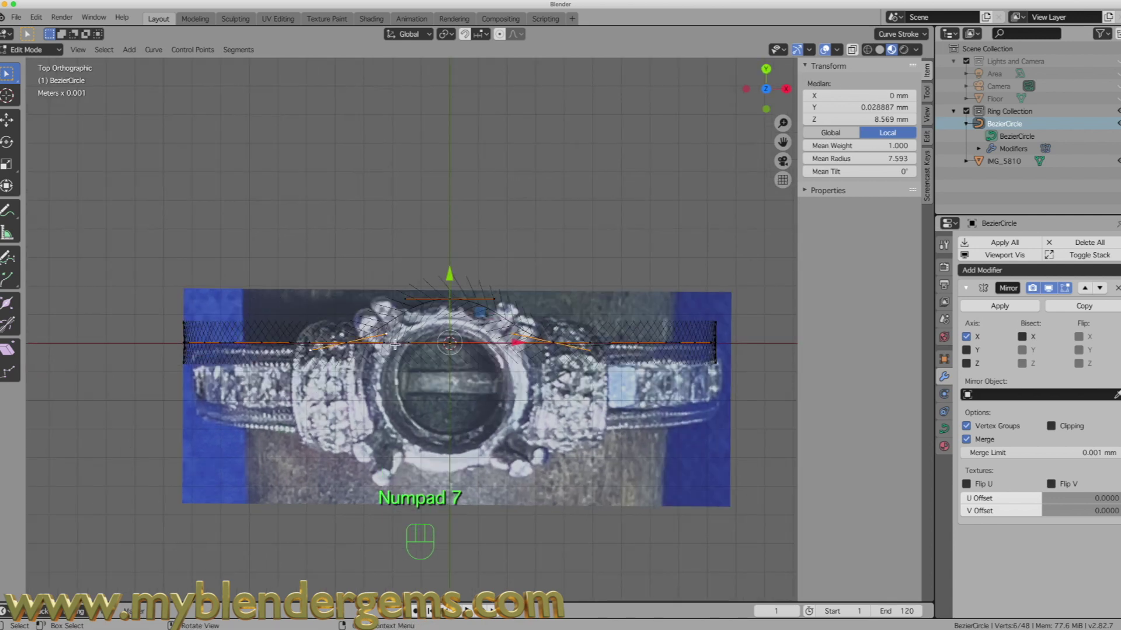
pyautogui.click(451, 277)
pyautogui.moveTo(450, 276); pyautogui.dragTo(453, 240)
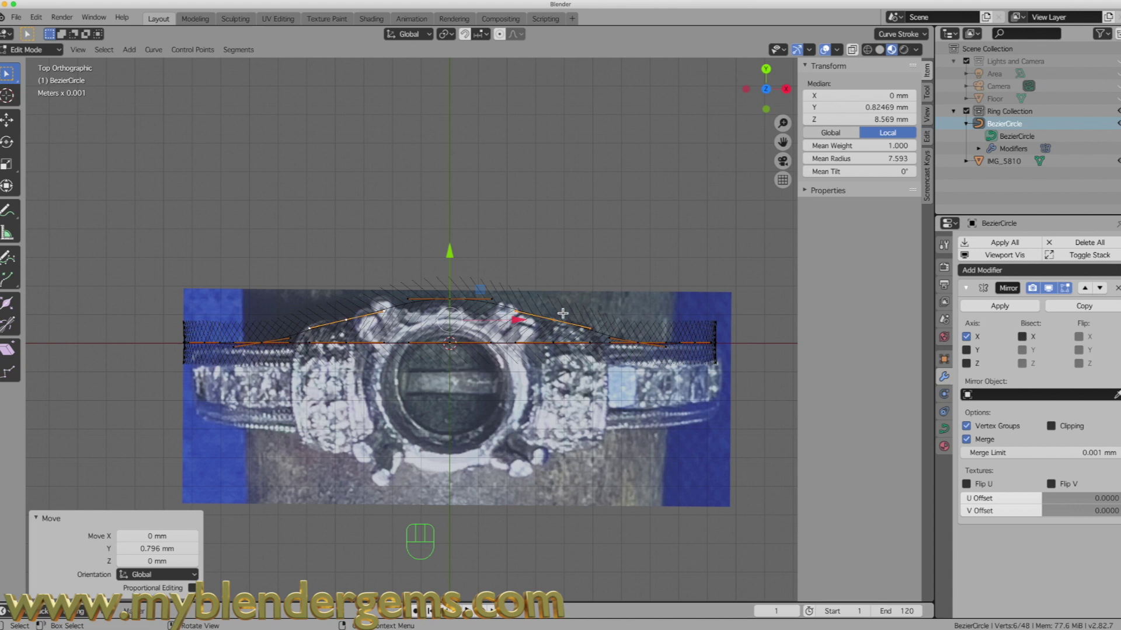
# Move the inner handles of the two flanking control points together about -0.3 mm along Y
pyautogui.click(516, 312)
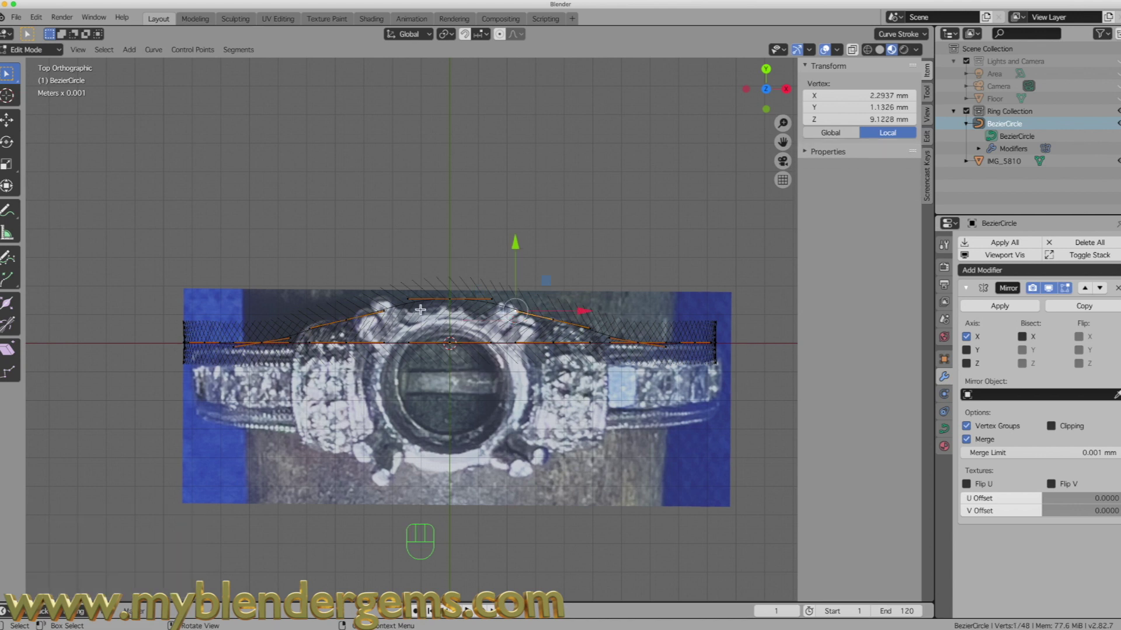
pyautogui.keyDown('shift'); pyautogui.click(385, 314); pyautogui.keyUp('shift')
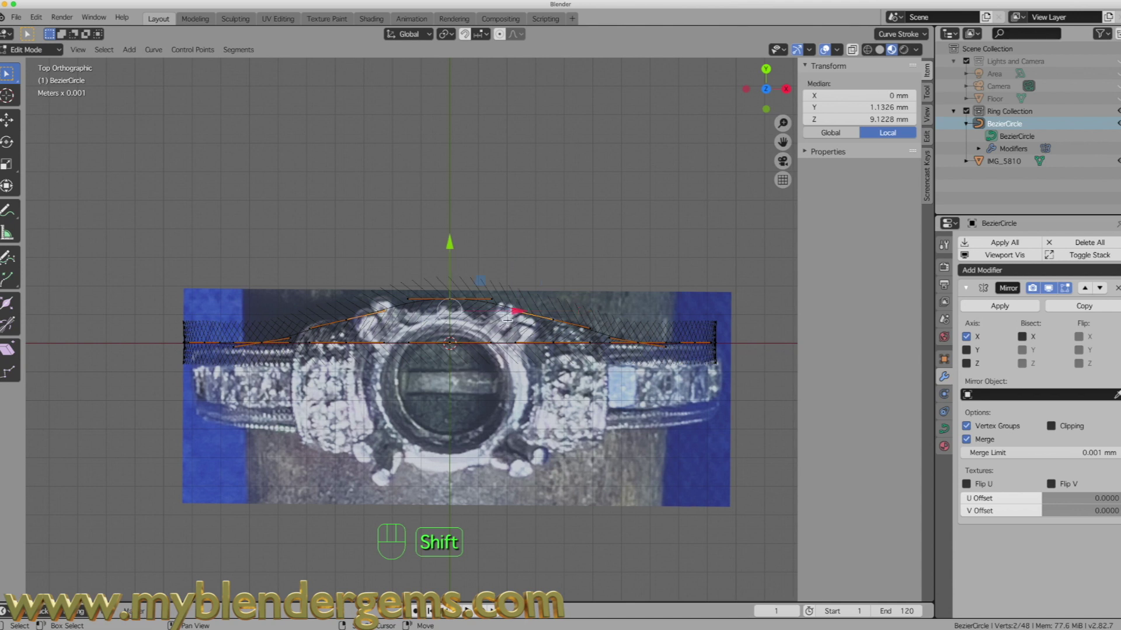
pyautogui.moveTo(451, 244); pyautogui.dragTo(449, 262)
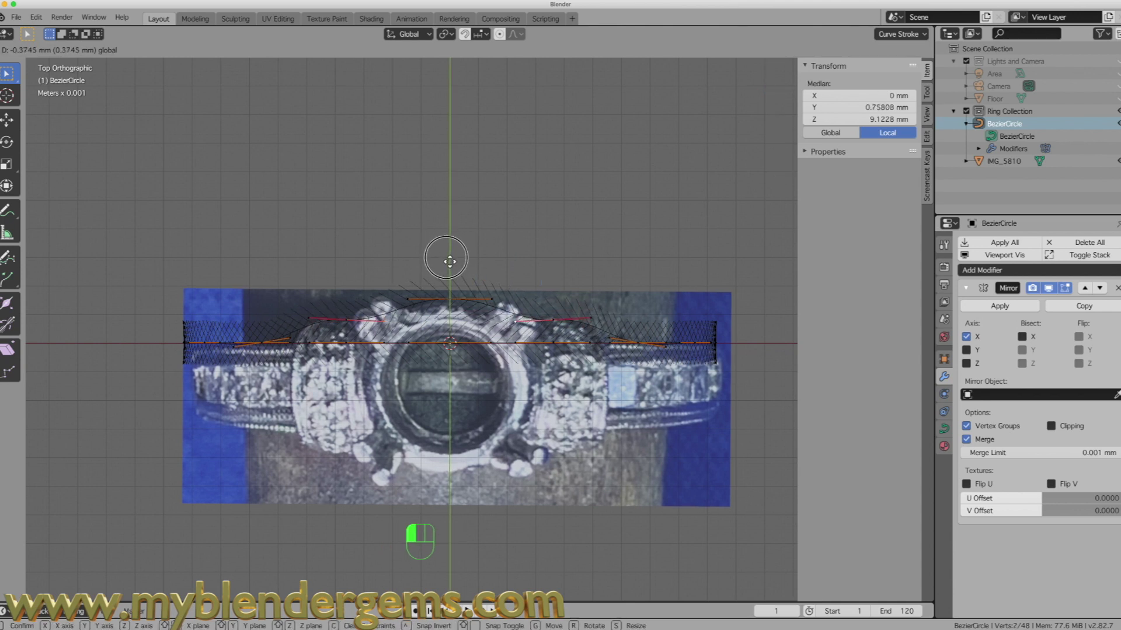
pyautogui.click(447, 251)
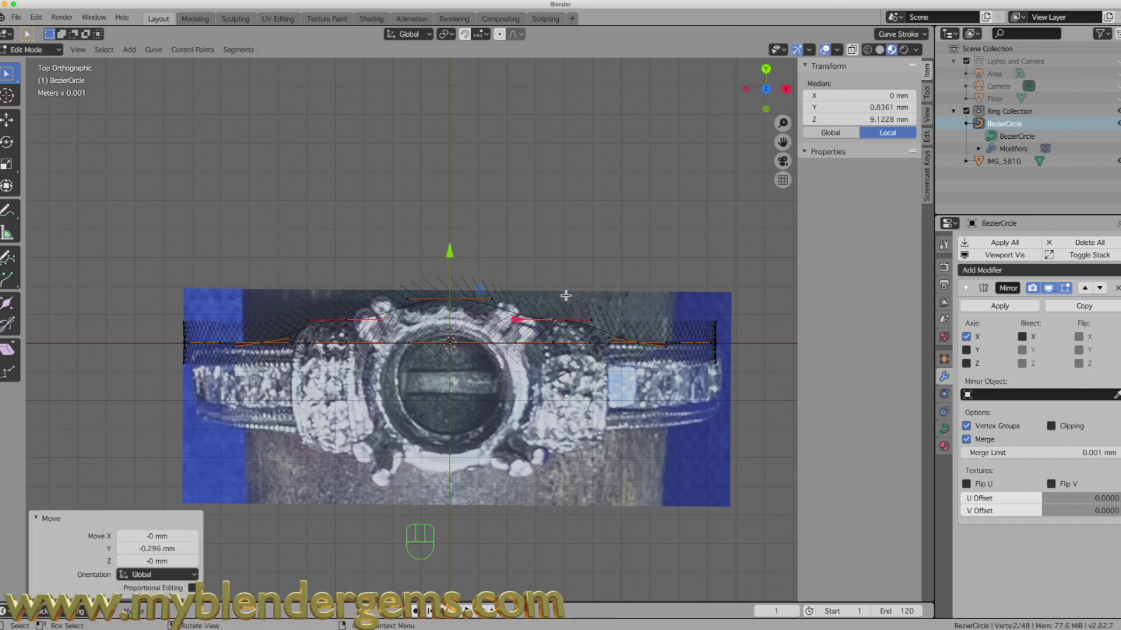
# Select the outer handles of the two flanking control points and scale them apart along X by about 1.2
pyautogui.click(590, 320)
pyautogui.keyDown('shift'); pyautogui.click(308, 320); pyautogui.keyUp('shift')
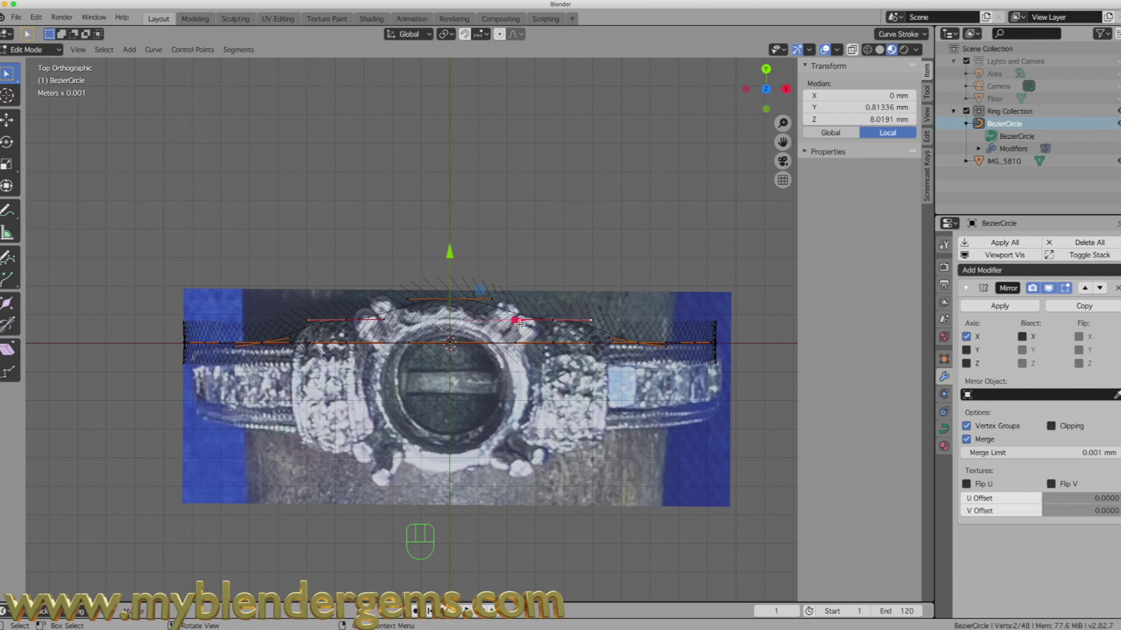
pyautogui.press('s')
pyautogui.press('x')
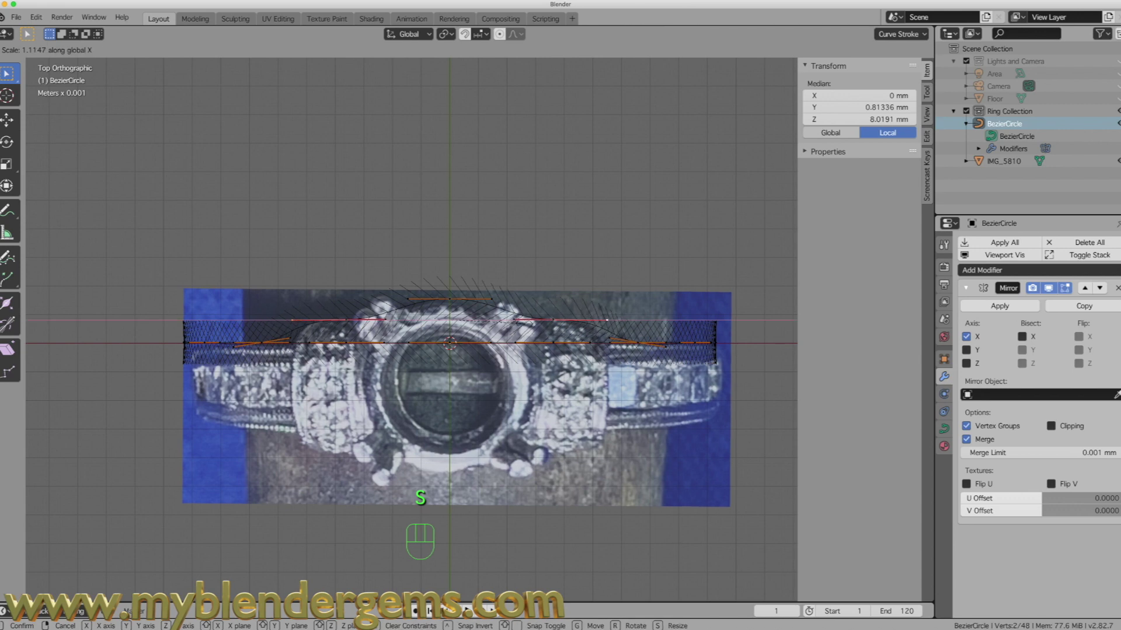
pyautogui.click(533, 329)
# Lower the two outer handles of the flanking control points about 0.48 mm along Z in the front view
pyautogui.press('KP_1')
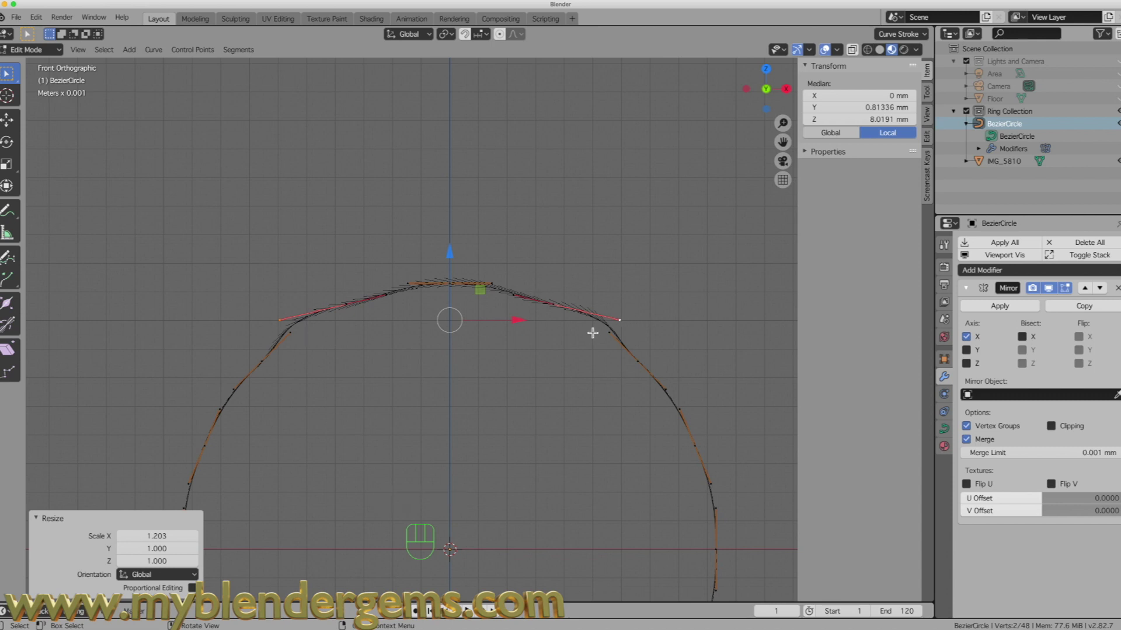
pyautogui.moveTo(592, 333); pyautogui.dragTo(713, 315, button='middle')
pyautogui.press('KP_1')
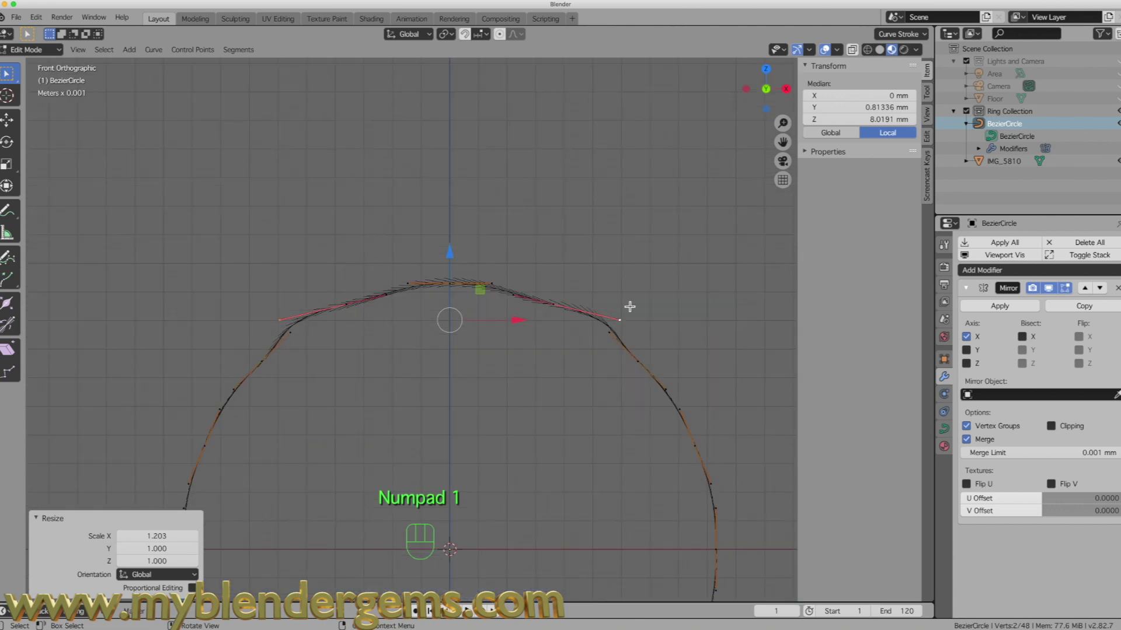
pyautogui.click(621, 323)
pyautogui.keyDown('shift'); pyautogui.click(278, 320); pyautogui.keyUp('shift')
pyautogui.moveTo(453, 253); pyautogui.dragTo(452, 273)
# Leave Edit Mode and compare the reshaped curve with the reference photo from above
pyautogui.press('KP_7')
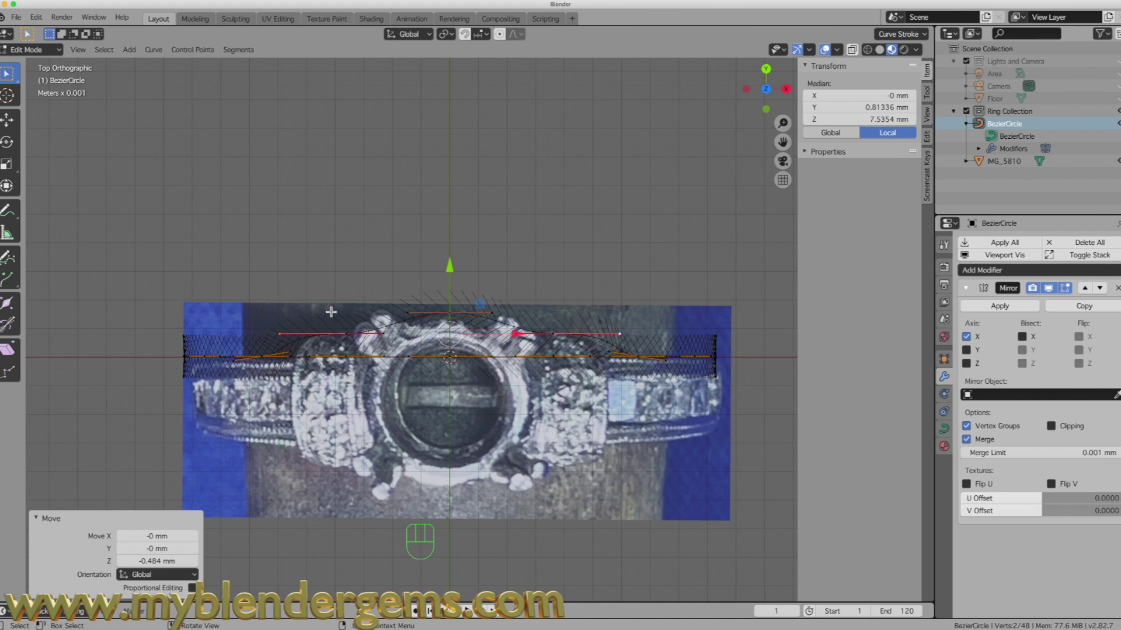
pyautogui.press('Tab')
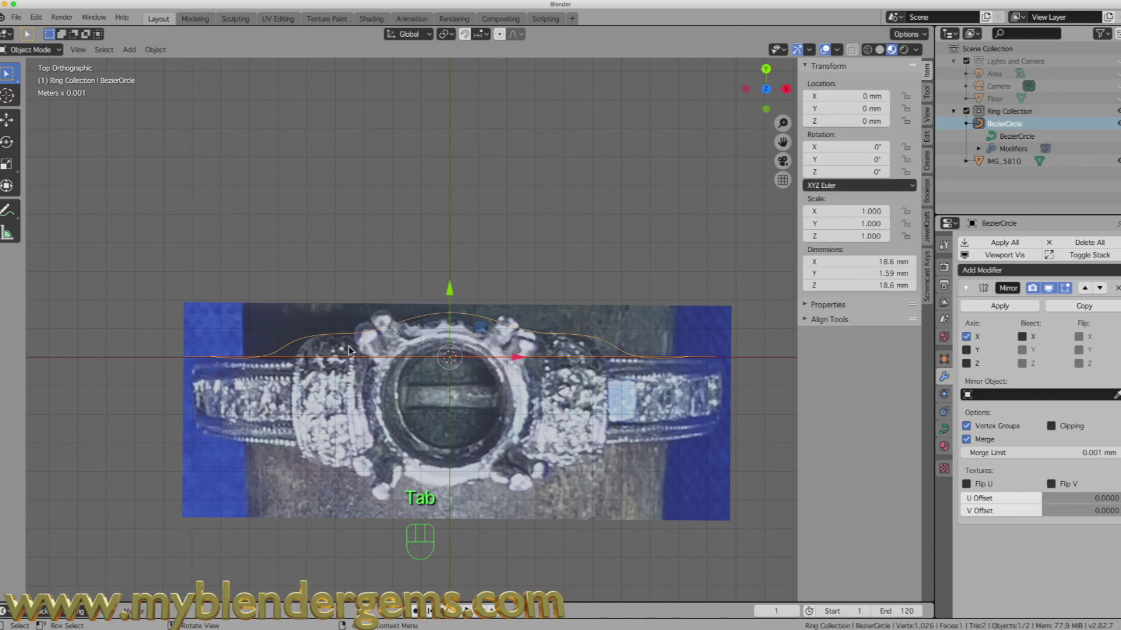
pyautogui.moveTo(335, 366); pyautogui.dragTo(351, 250, button='middle')
pyautogui.press('KP_7')
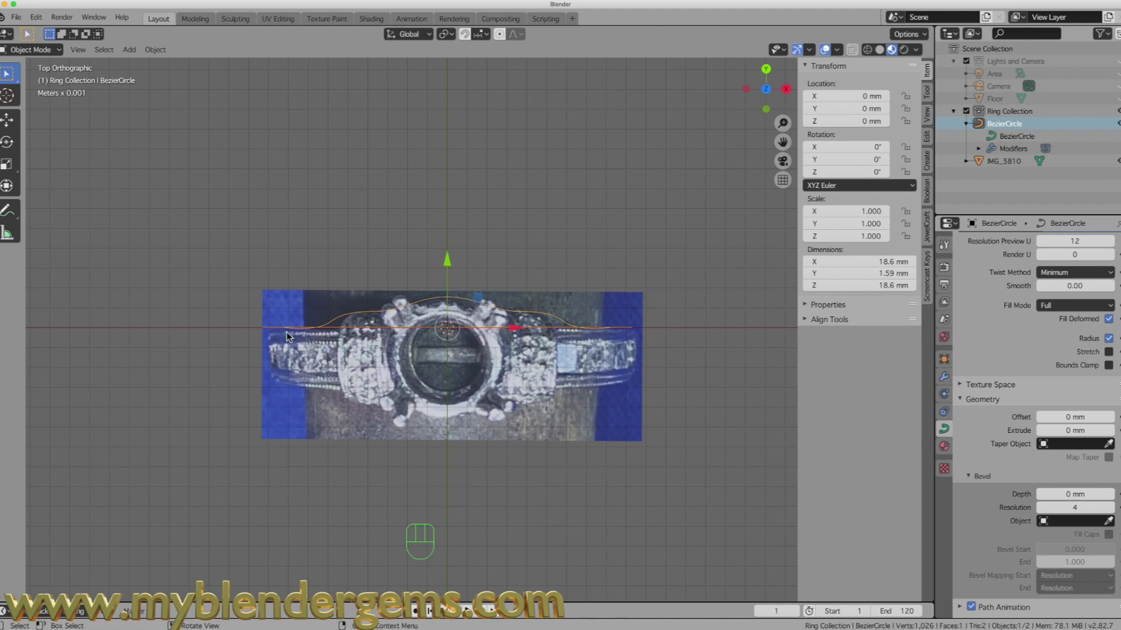
# Try shifting the curve about 1.3 mm along X over the photo, and undo the move
pyautogui.moveTo(477, 297); pyautogui.dragTo(503, 299)
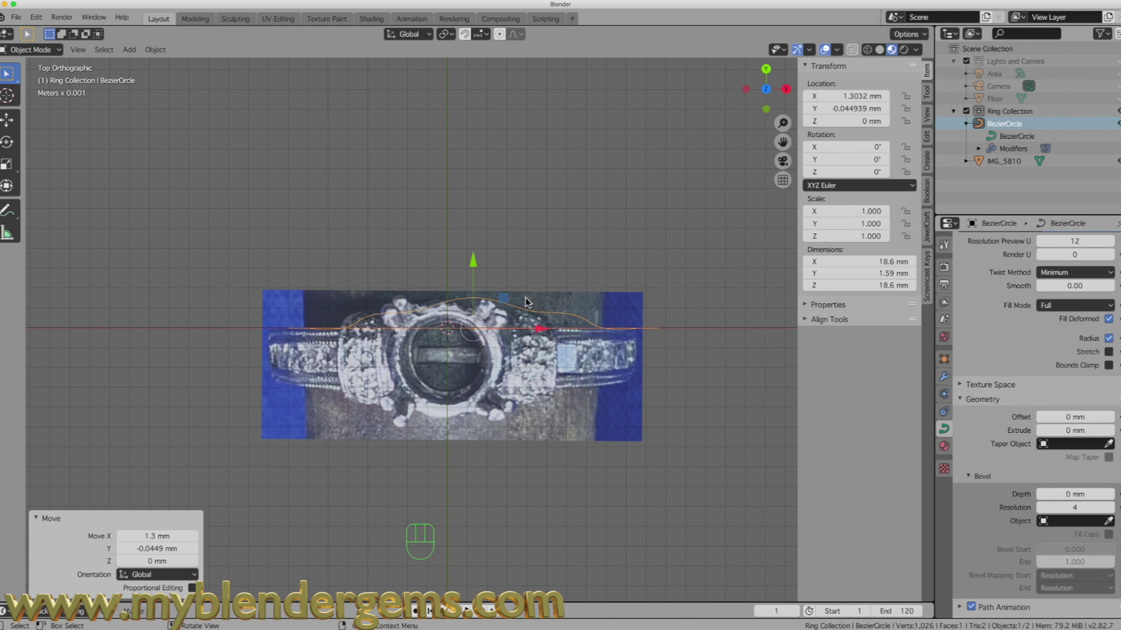
pyautogui.press('super+z')
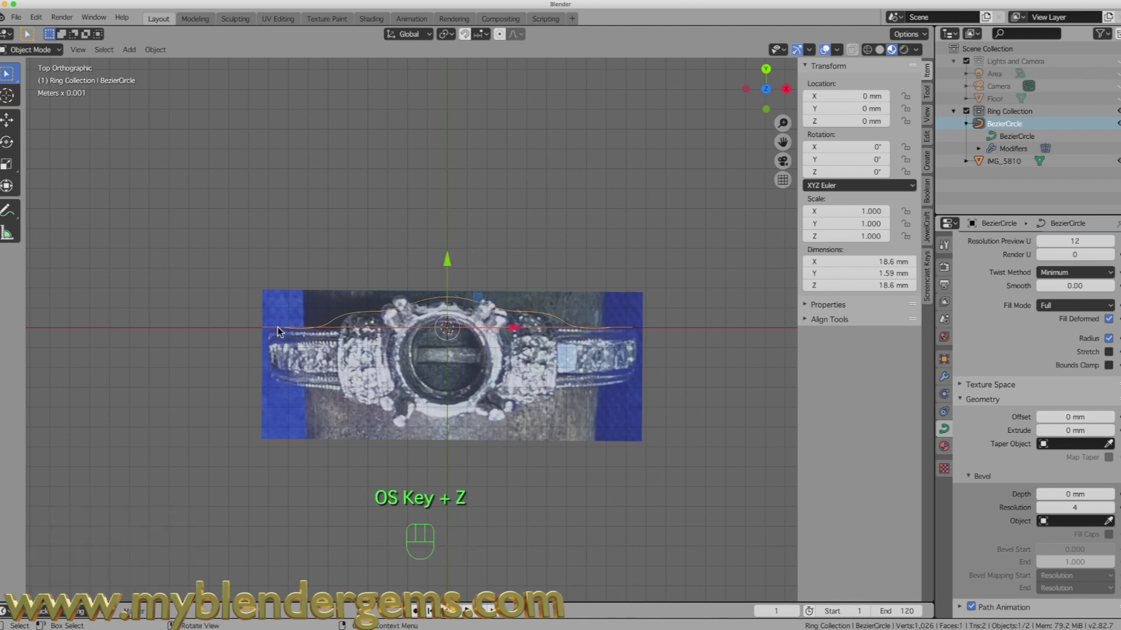
# Convert the shaped Bezier circle to a mesh
pyautogui.moveTo(498, 347); pyautogui.dragTo(586, 331, button='middle')
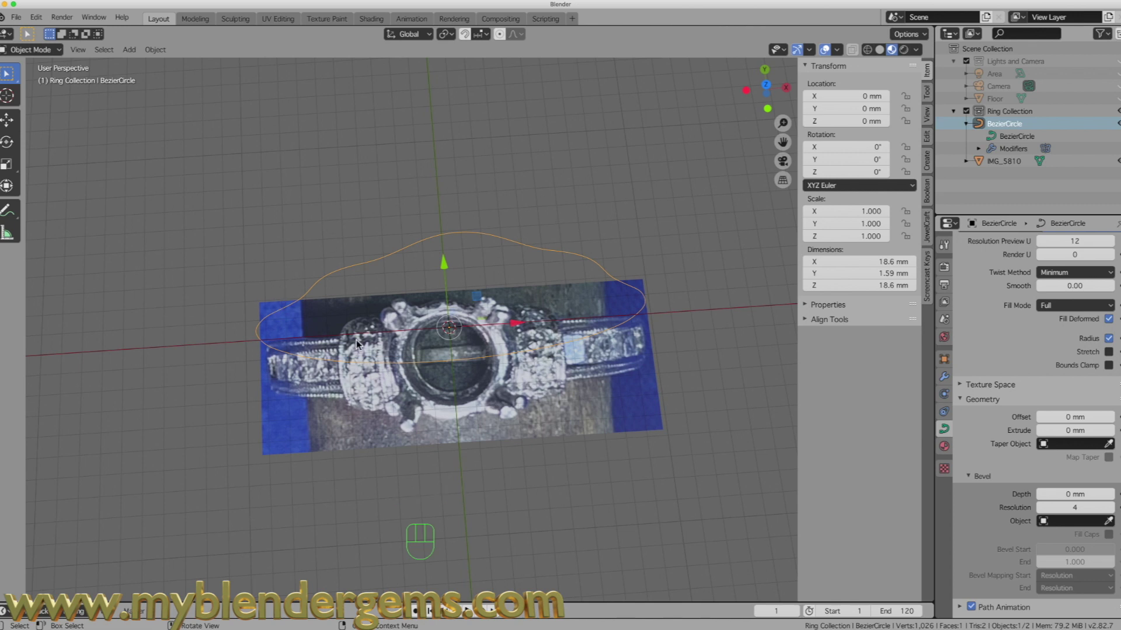
pyautogui.moveTo(523, 323)
pyautogui.mouseDown(button='middle')
pyautogui.moveTo(601, 261)
pyautogui.moveTo(516, 278)
pyautogui.moveTo(516, 319)
pyautogui.mouseUp(button='middle')
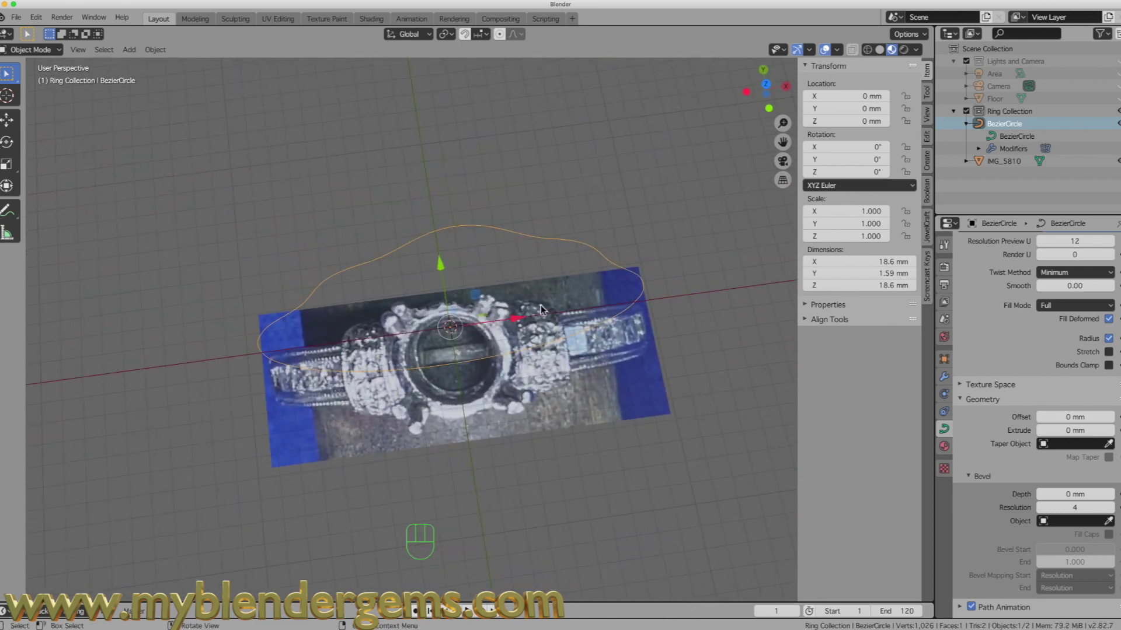
pyautogui.rightClick(473, 227)
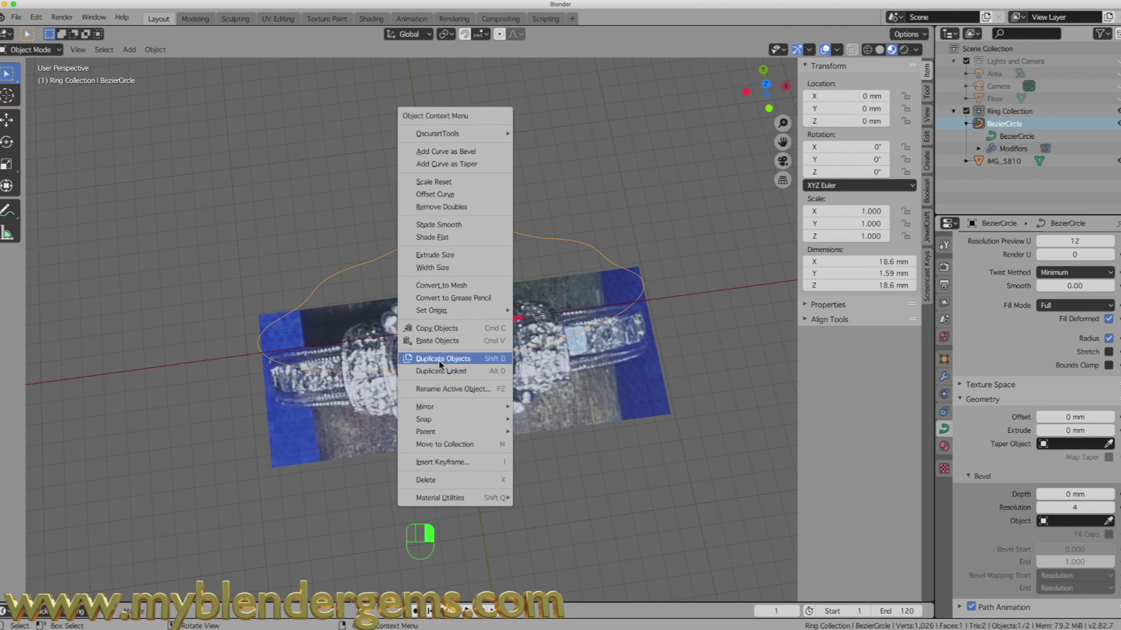
pyautogui.click(446, 287)
# Extrude the entire mesh outline about 1.89 mm along Y, and extend the new edge to an overall Y size of 3.59 mm
pyautogui.moveTo(390, 348); pyautogui.dragTo(508, 121, button='middle')
pyautogui.moveTo(447, 322); pyautogui.dragTo(728, 322, button='middle')
pyautogui.moveTo(534, 249)
pyautogui.mouseDown(button='middle')
pyautogui.moveTo(468, 258)
pyautogui.moveTo(524, 247)
pyautogui.mouseUp(button='middle')
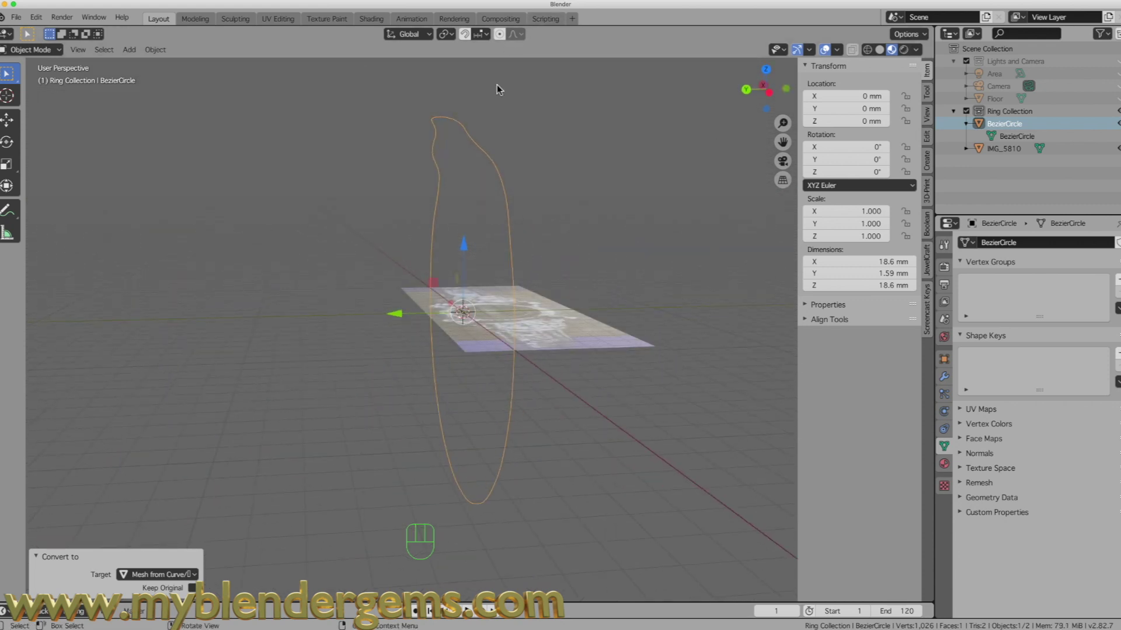
pyautogui.press('Tab')
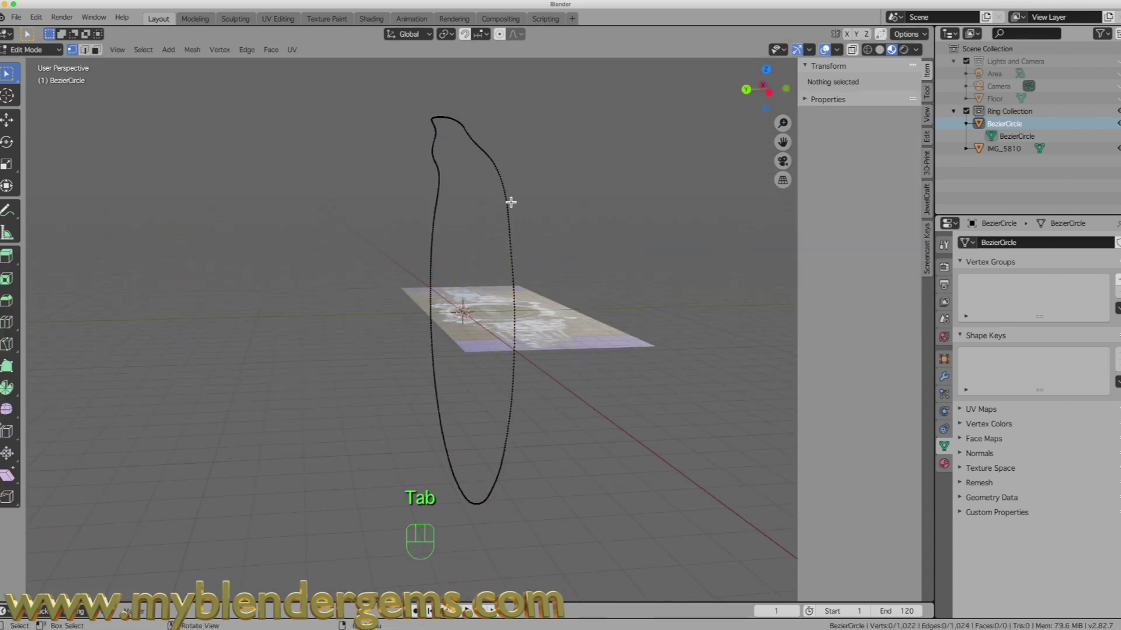
pyautogui.press('a')
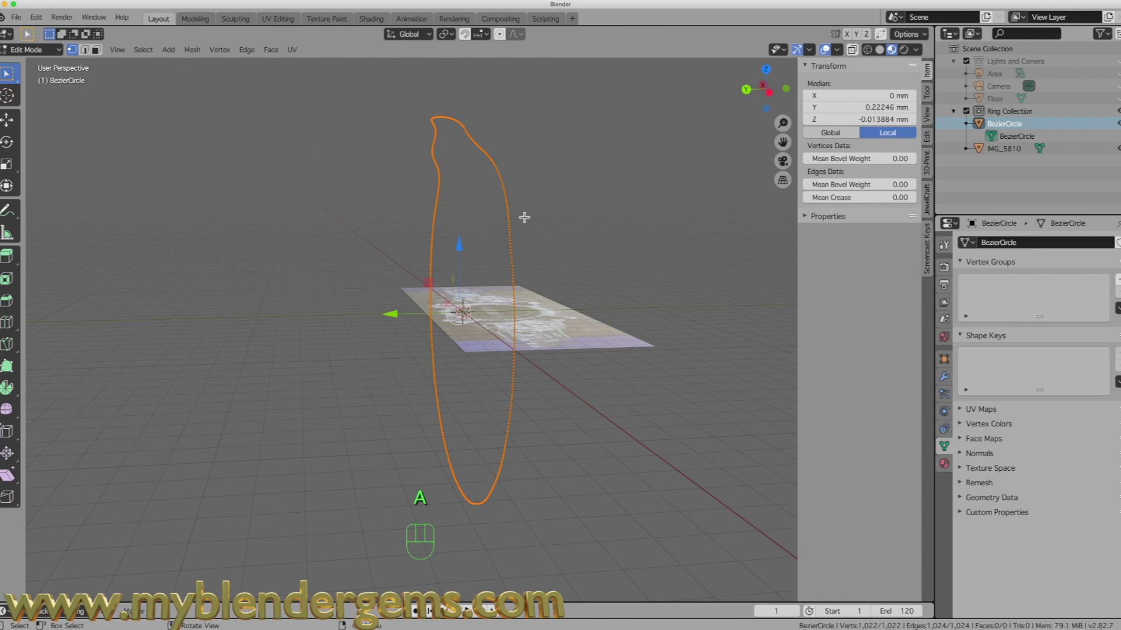
pyautogui.press('e')
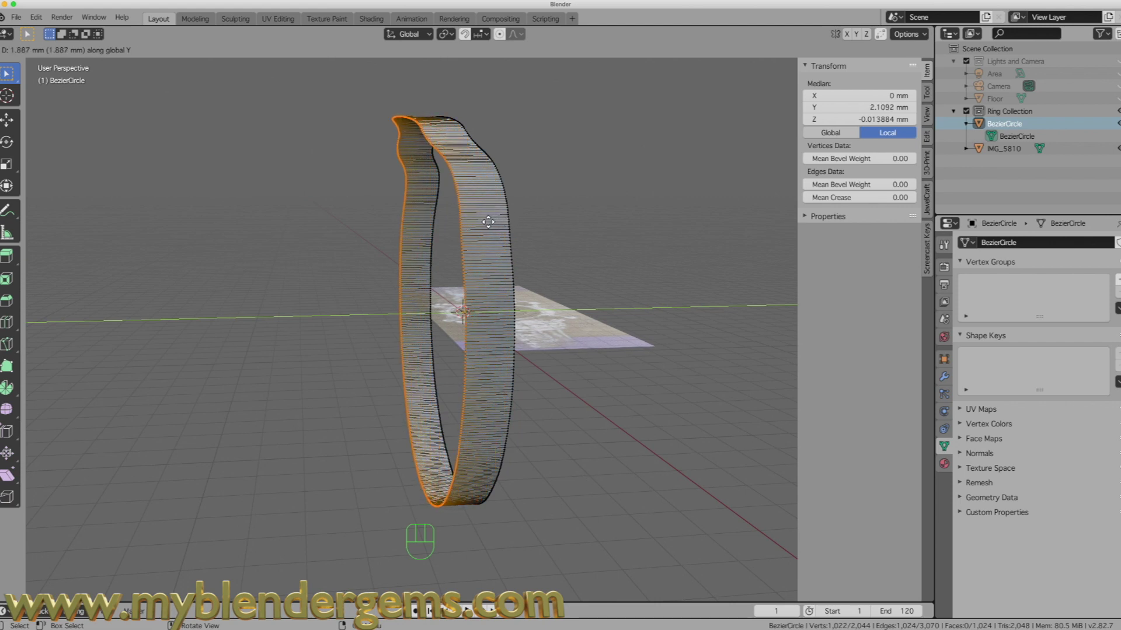
pyautogui.click(487, 221)
pyautogui.press('KP_7')
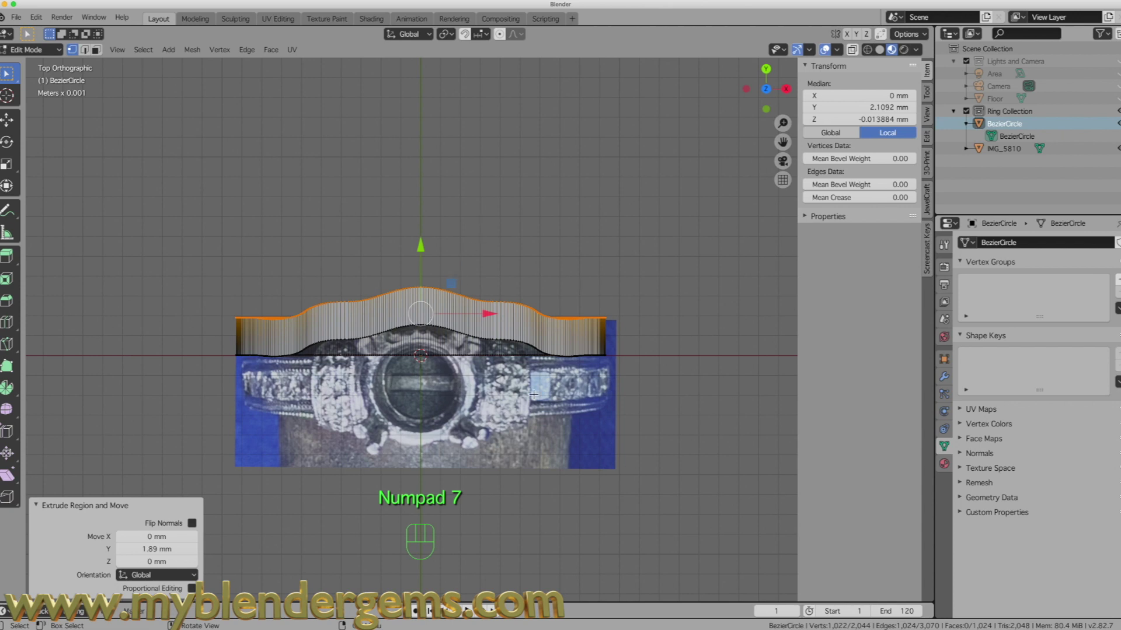
pyautogui.moveTo(423, 246); pyautogui.dragTo(426, 244)
# Leave Edit Mode, deselect the extruded band and inspect it from several angles
pyautogui.moveTo(448, 290); pyautogui.dragTo(397, 310, button='middle')
pyautogui.press('Tab')
pyautogui.hotkey('alt', 'a')
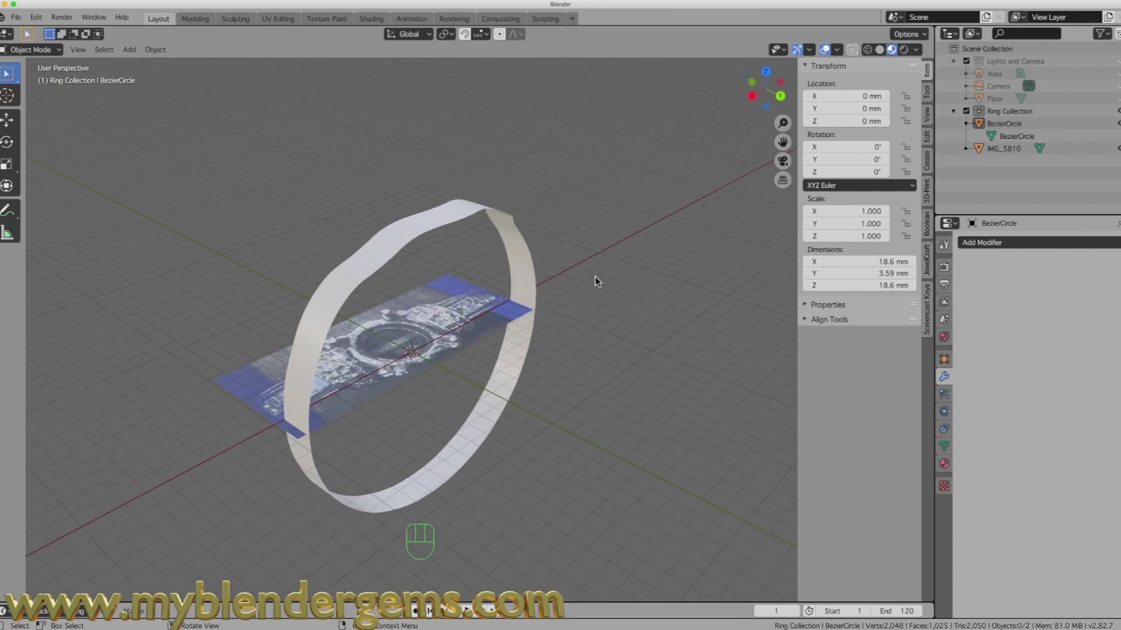
pyautogui.moveTo(392, 260); pyautogui.dragTo(360, 265, button='middle')
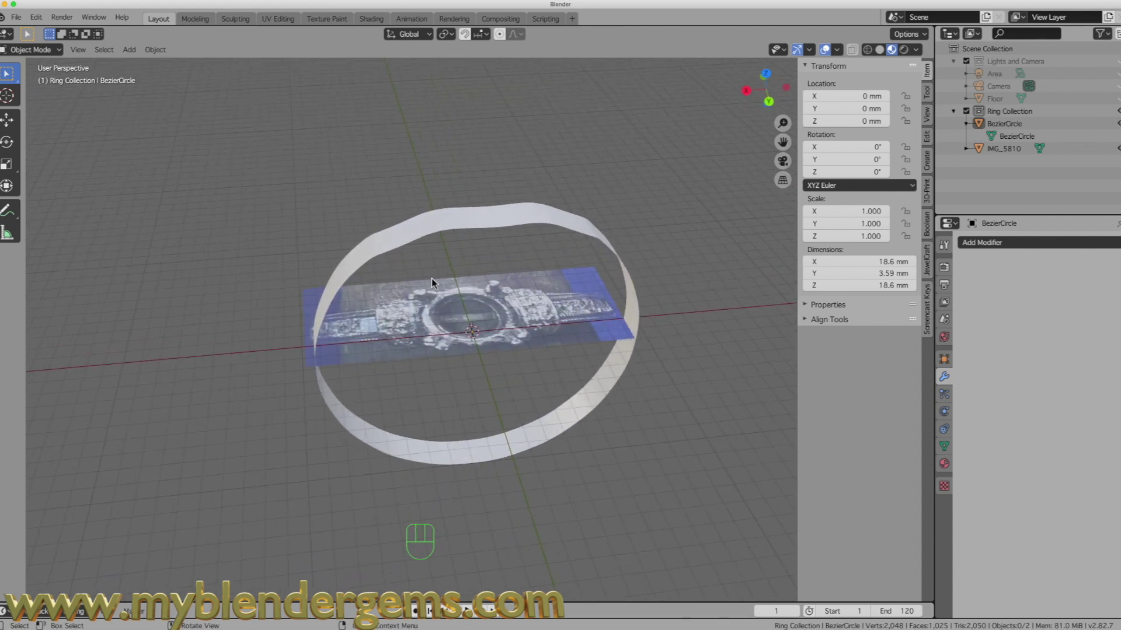
# Extrude all faces of the band in face-select mode and scale them inward to about 0.902 to give the ring thickness
pyautogui.press('Tab')
pyautogui.moveTo(433, 281); pyautogui.dragTo(130, 11, button='middle')
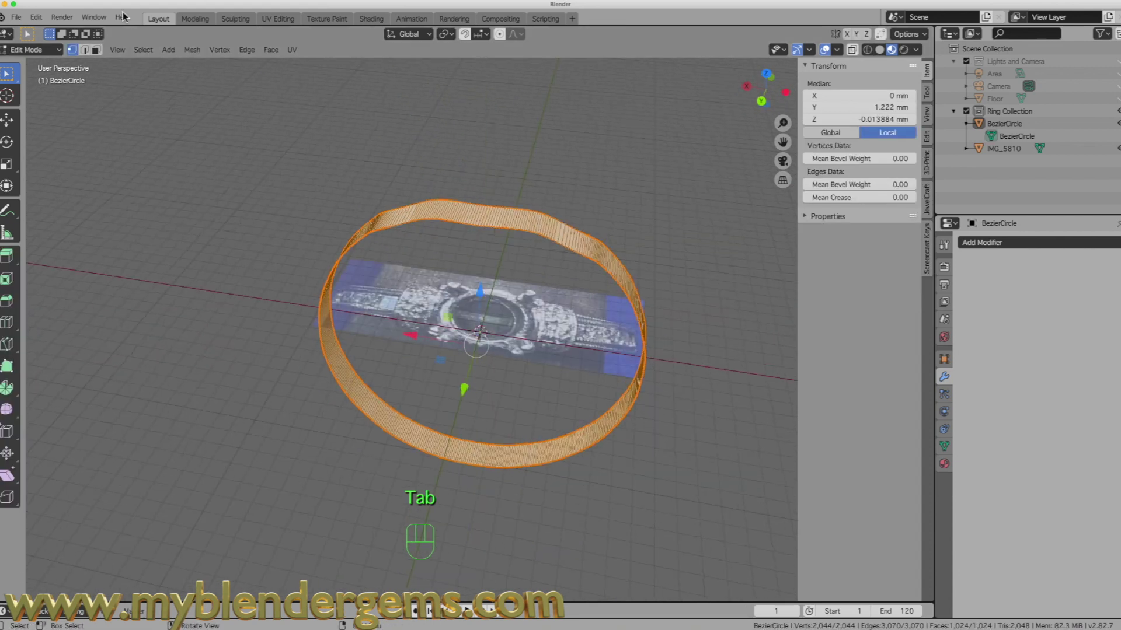
pyautogui.click(97, 50)
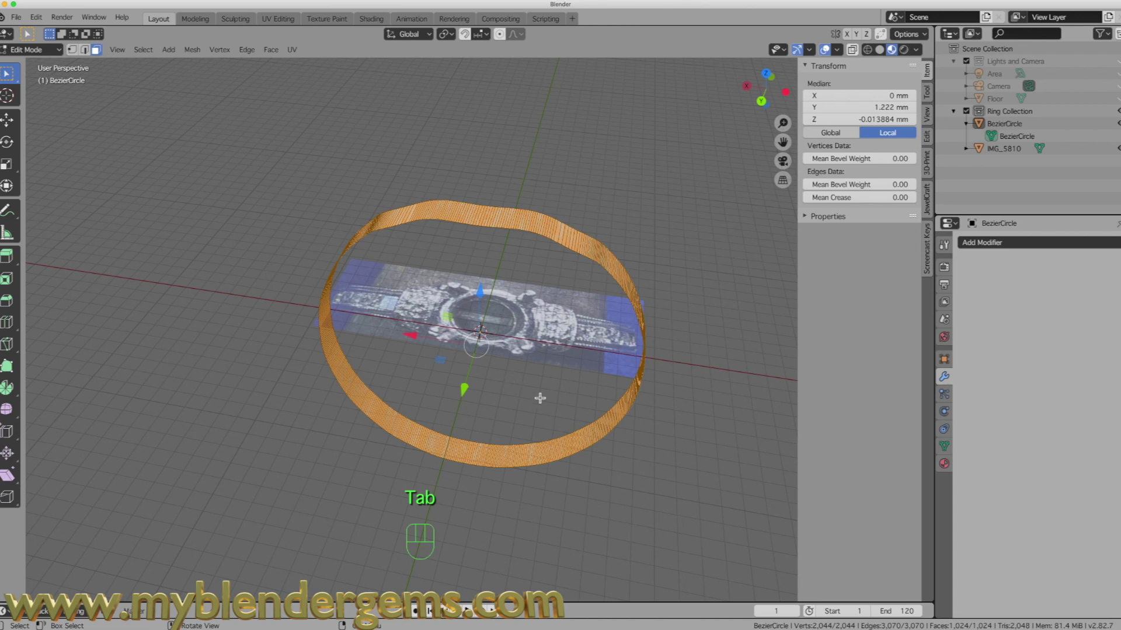
pyautogui.press('a')
pyautogui.press('a')
pyautogui.press('a')
pyautogui.press('a')
pyautogui.scroll(1, 459, 438)
pyautogui.moveTo(503, 394); pyautogui.dragTo(508, 380, button='middle')
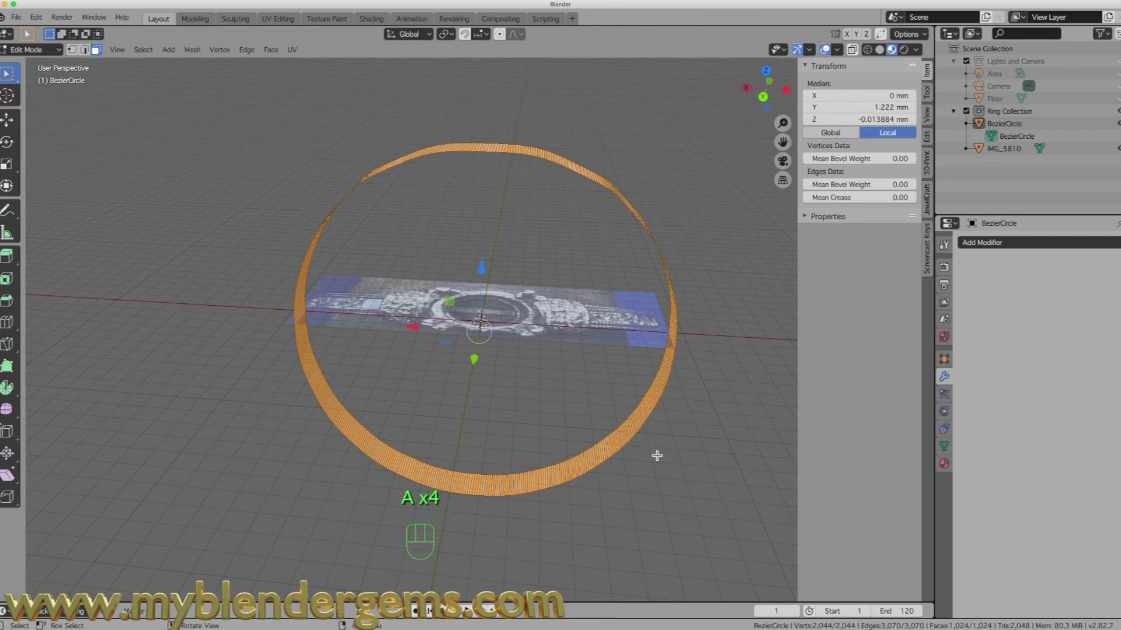
pyautogui.press('e')
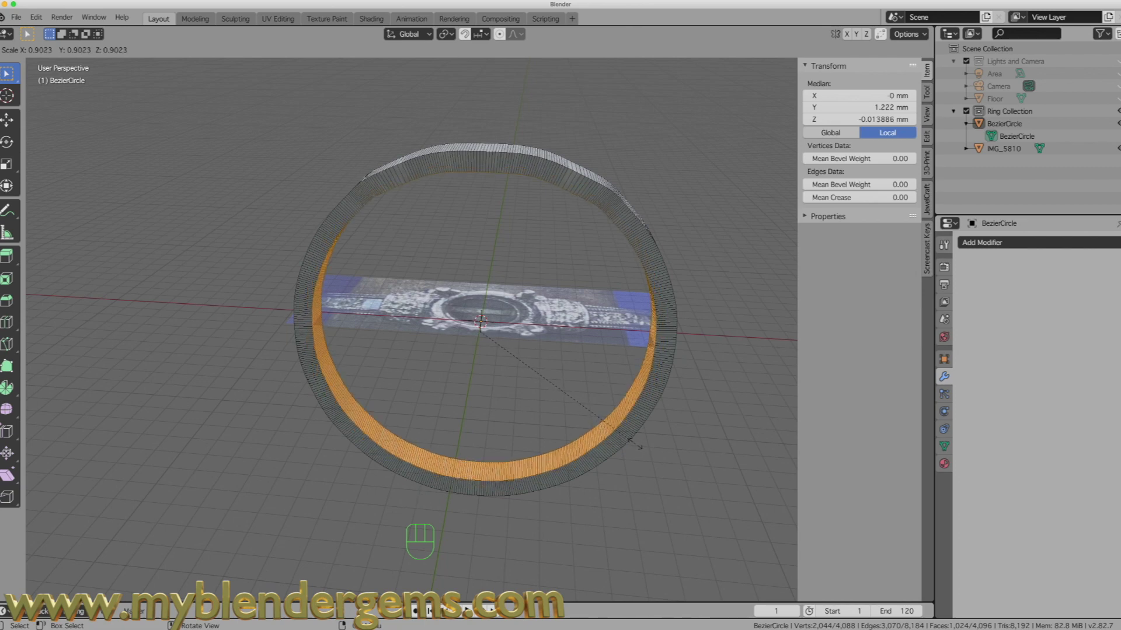
pyautogui.click(638, 446)
pyautogui.moveTo(463, 450); pyautogui.dragTo(603, 469, button='middle')
pyautogui.press('KP_7')
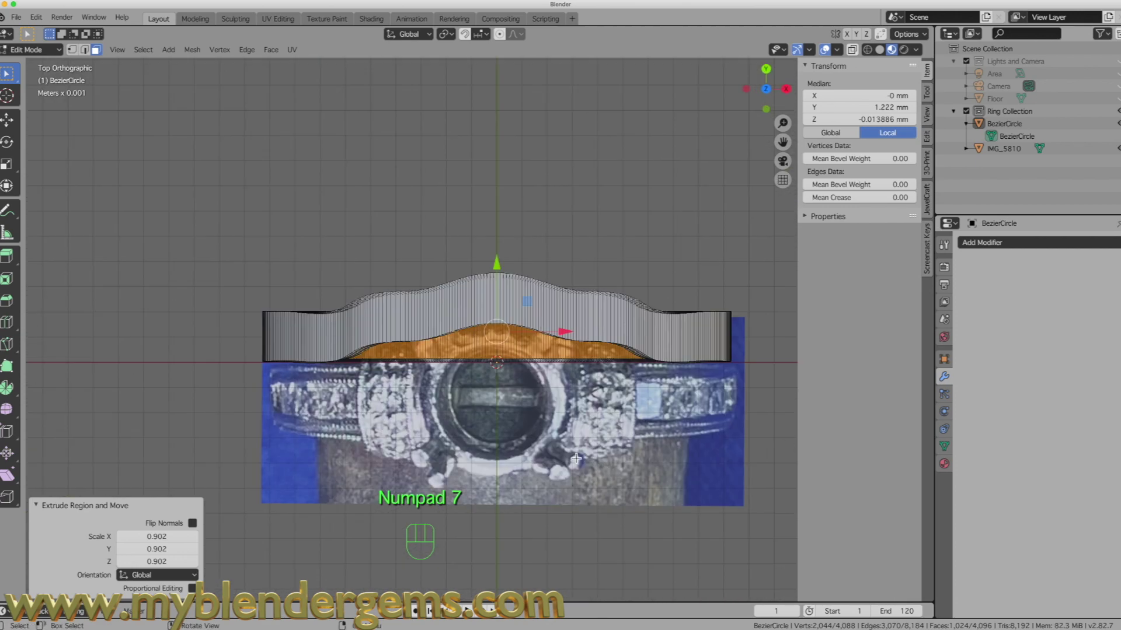
# Leave Edit Mode and inspect the thickened band at an angle and from the front
pyautogui.press('Tab')
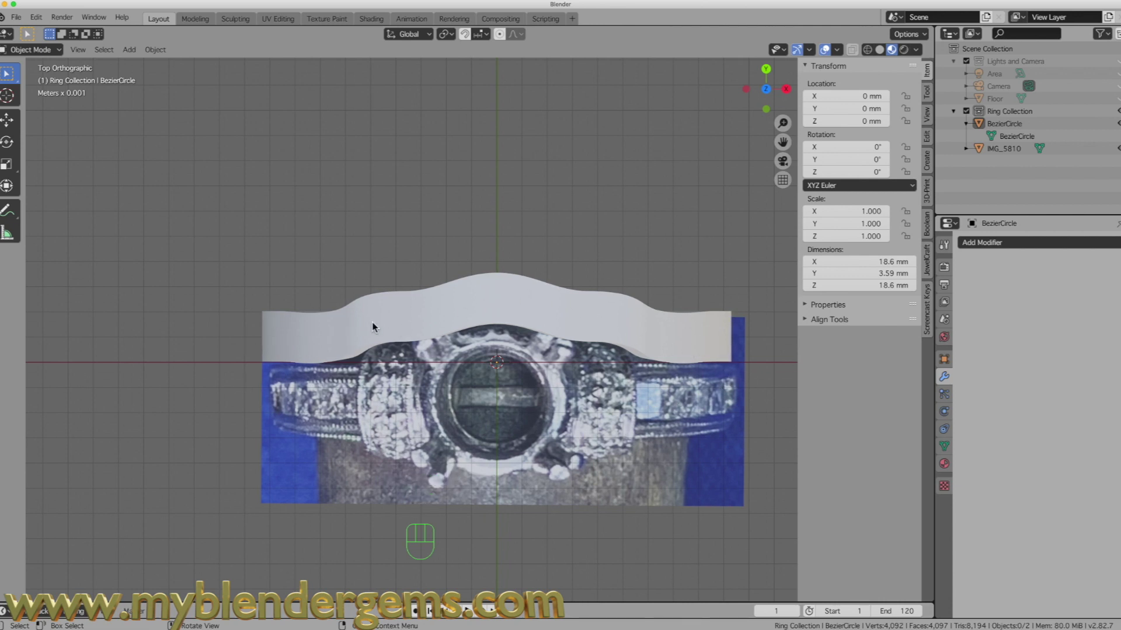
pyautogui.moveTo(626, 325); pyautogui.dragTo(263, 340, button='middle')
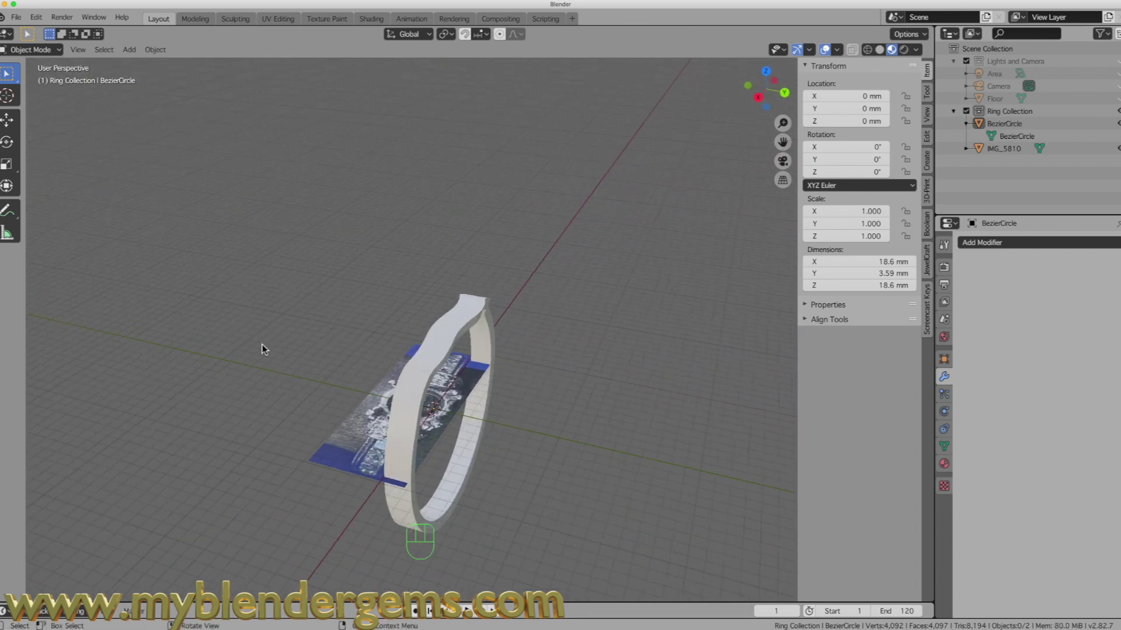
pyautogui.press('KP_1')
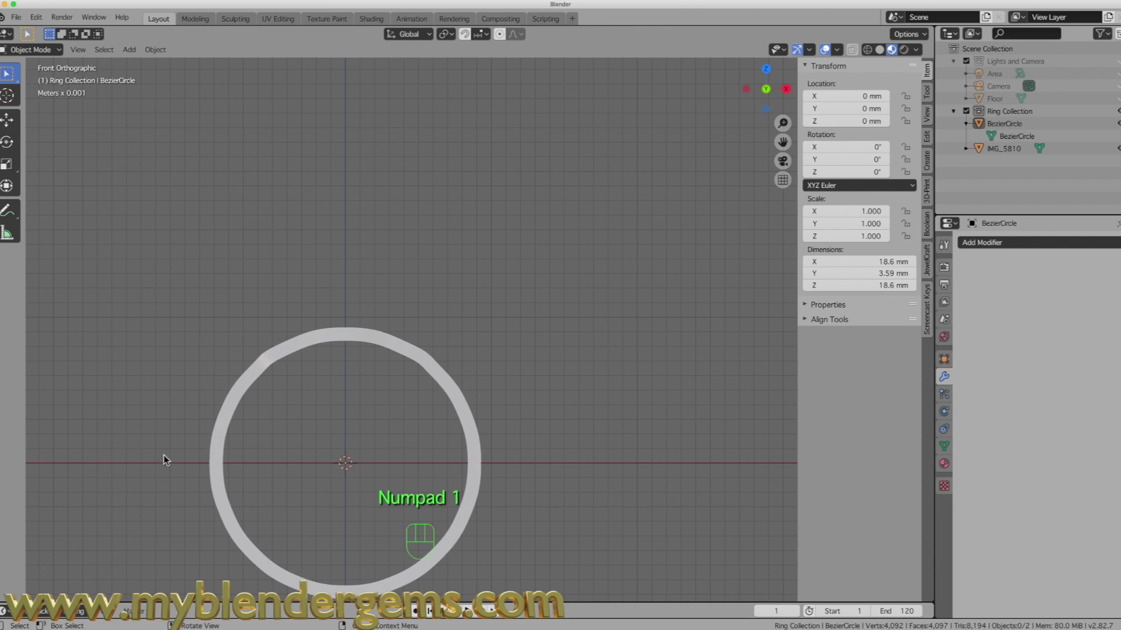
# Deselect all of the band's geometry in Edit Mode and add one centred loop cut along its outer surface
pyautogui.press('Tab')
pyautogui.moveTo(538, 426); pyautogui.dragTo(510, 355, button='middle')
pyautogui.press('a')
pyautogui.press('a')
pyautogui.press('a')
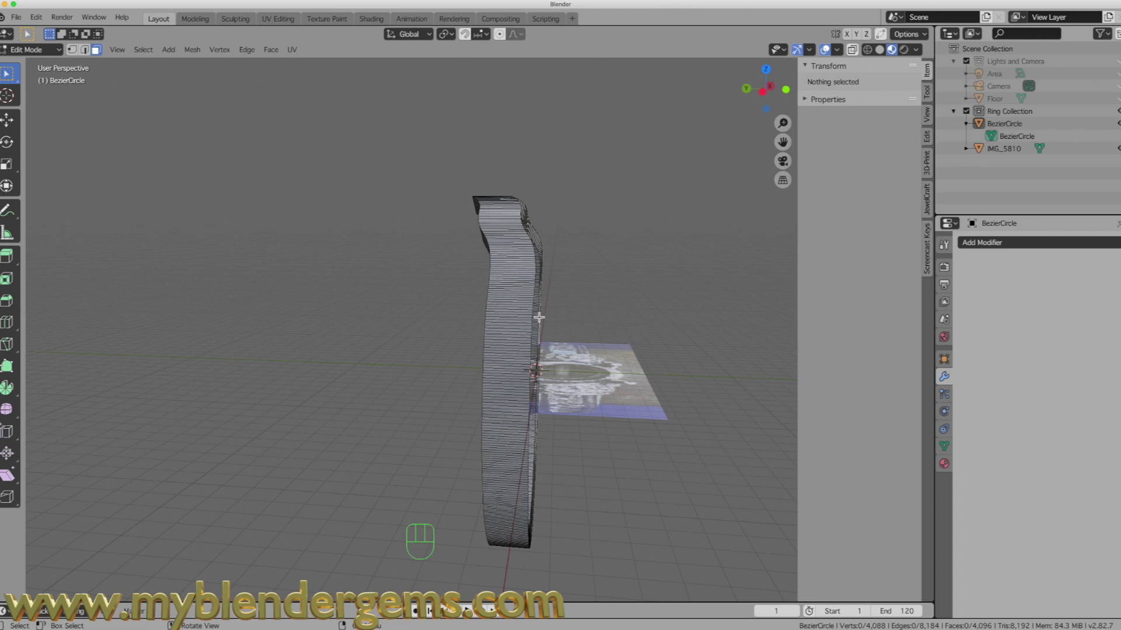
pyautogui.press('ctrl')
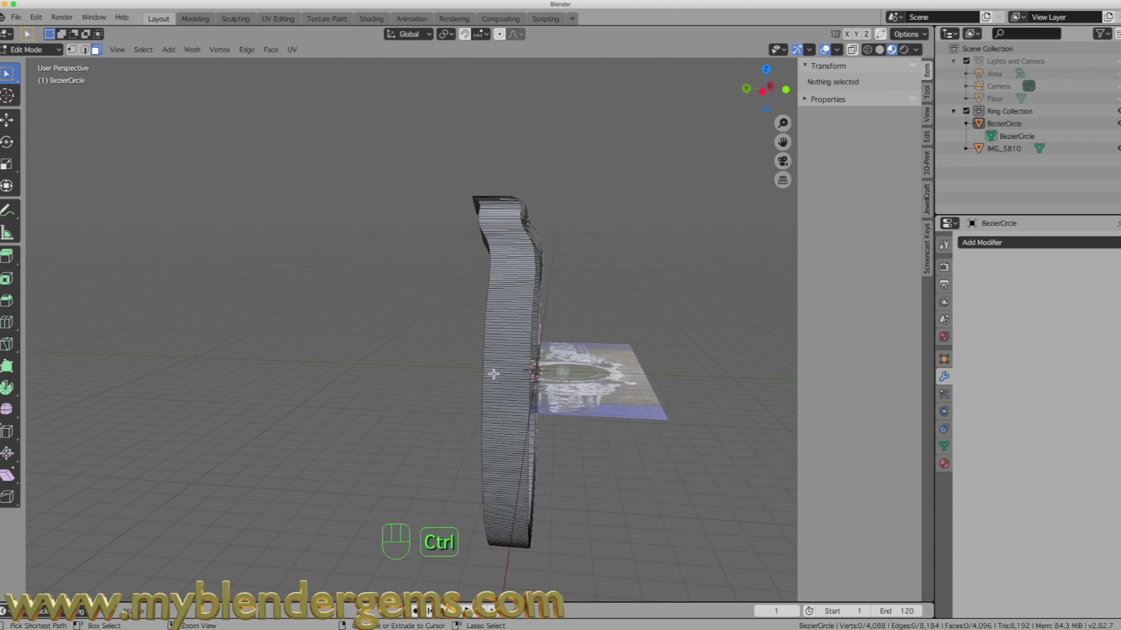
pyautogui.hotkey('ctrl', 'r')
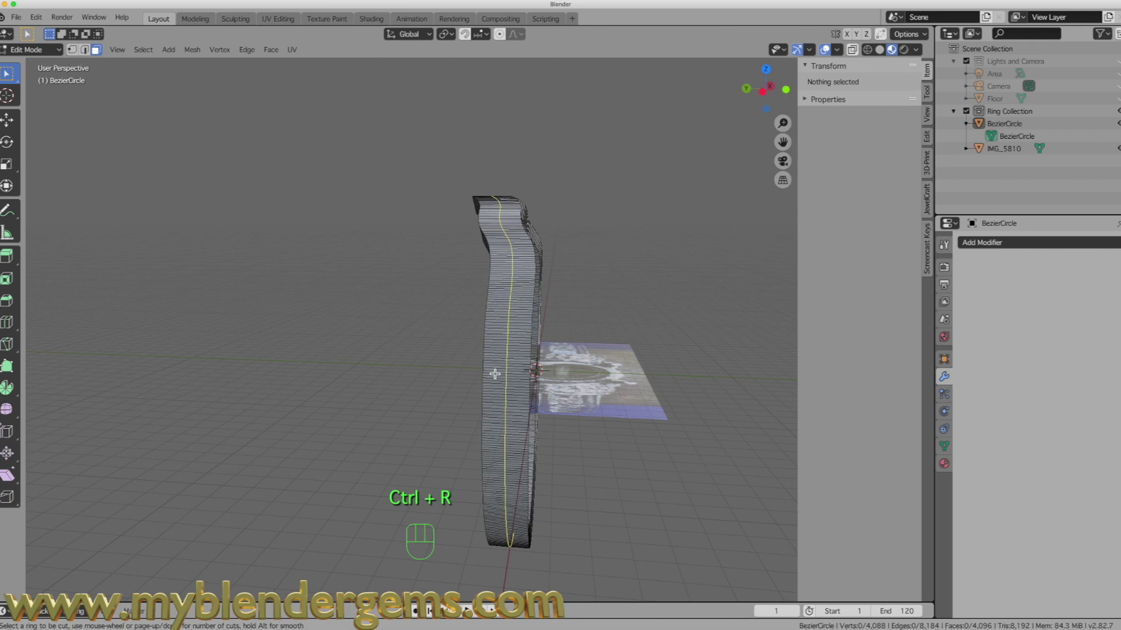
pyautogui.click(495, 374)
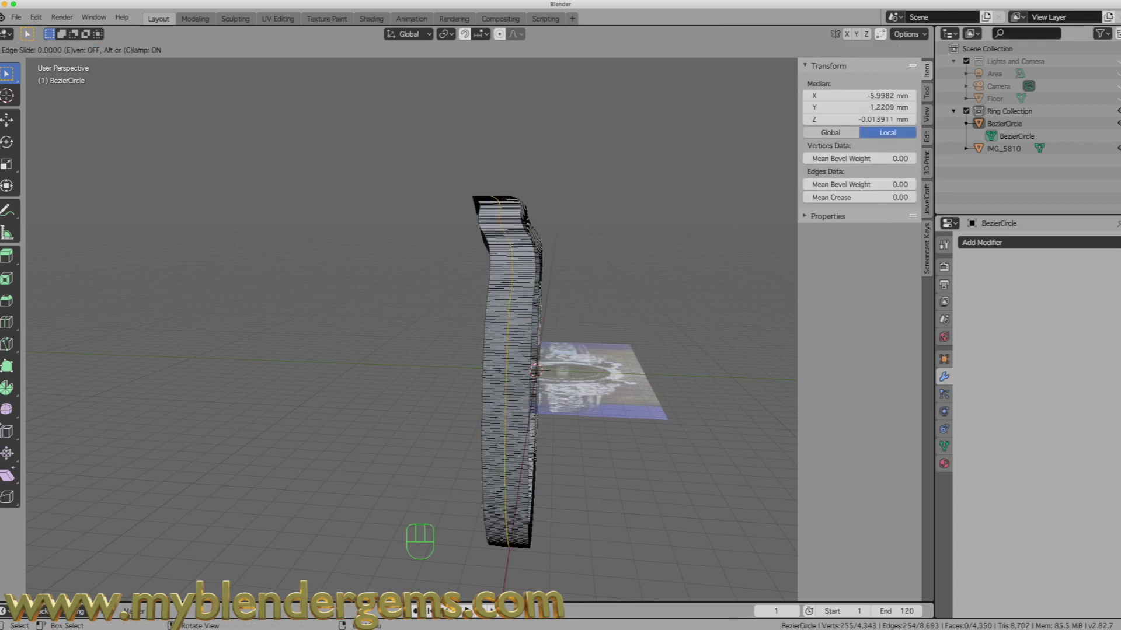
pyautogui.rightClick(495, 373)
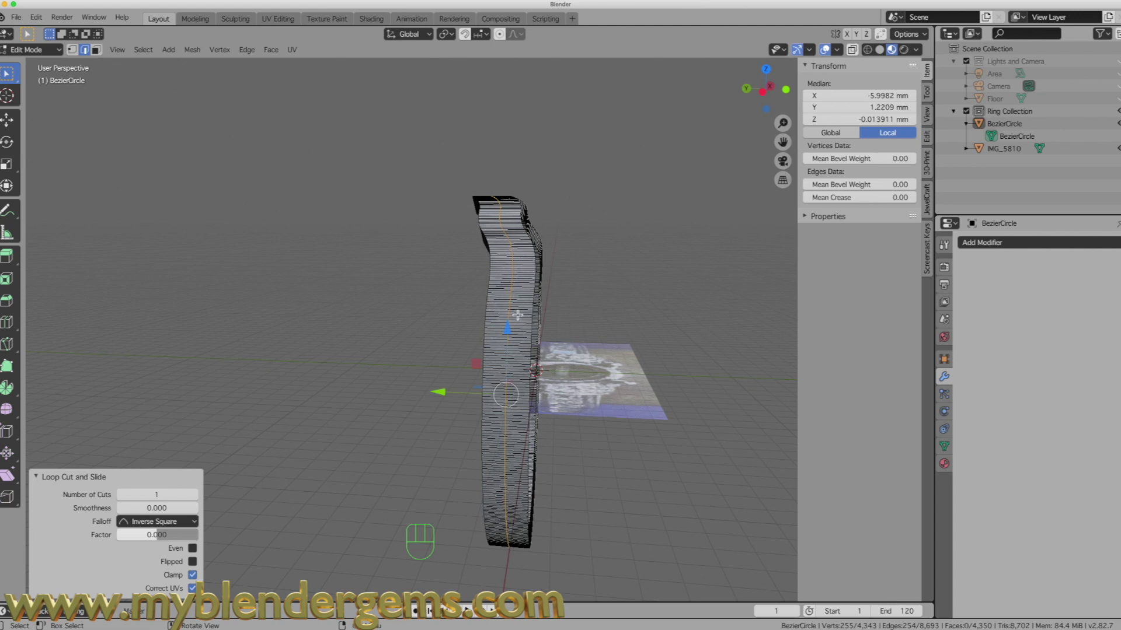
pyautogui.moveTo(514, 327)
pyautogui.mouseDown(button='middle')
pyautogui.moveTo(511, 342)
pyautogui.moveTo(529, 326)
pyautogui.mouseUp(button='middle')
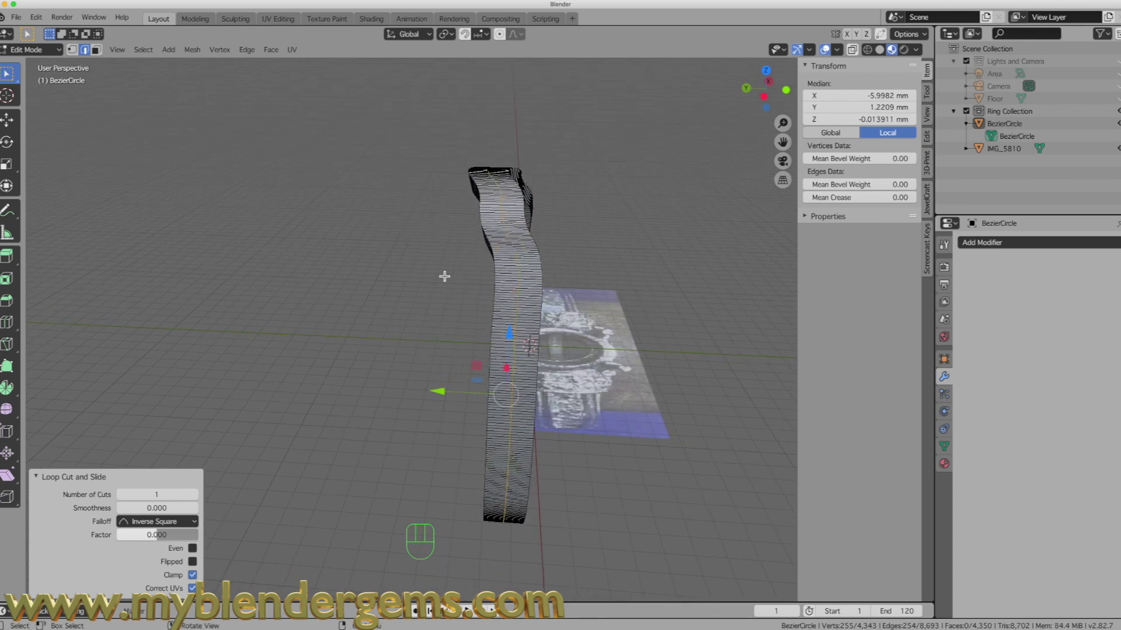
# Duplicate the centre edge loop in place, separate the selection into its own object and select that object in Object Mode
pyautogui.hotkey('shift', 'd')
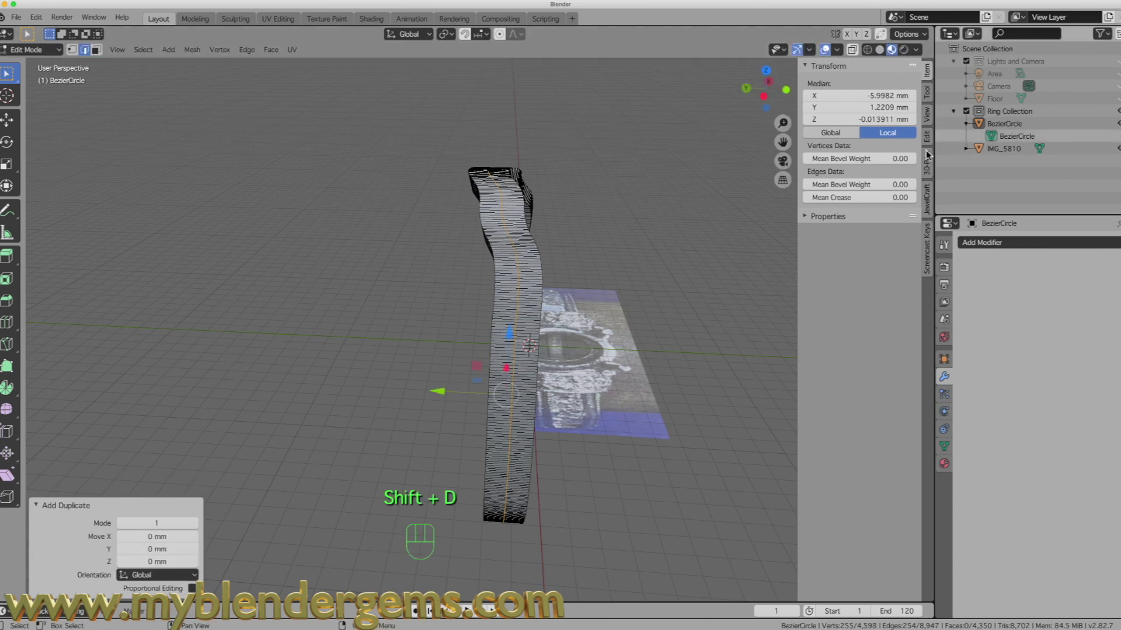
pyautogui.press('p')
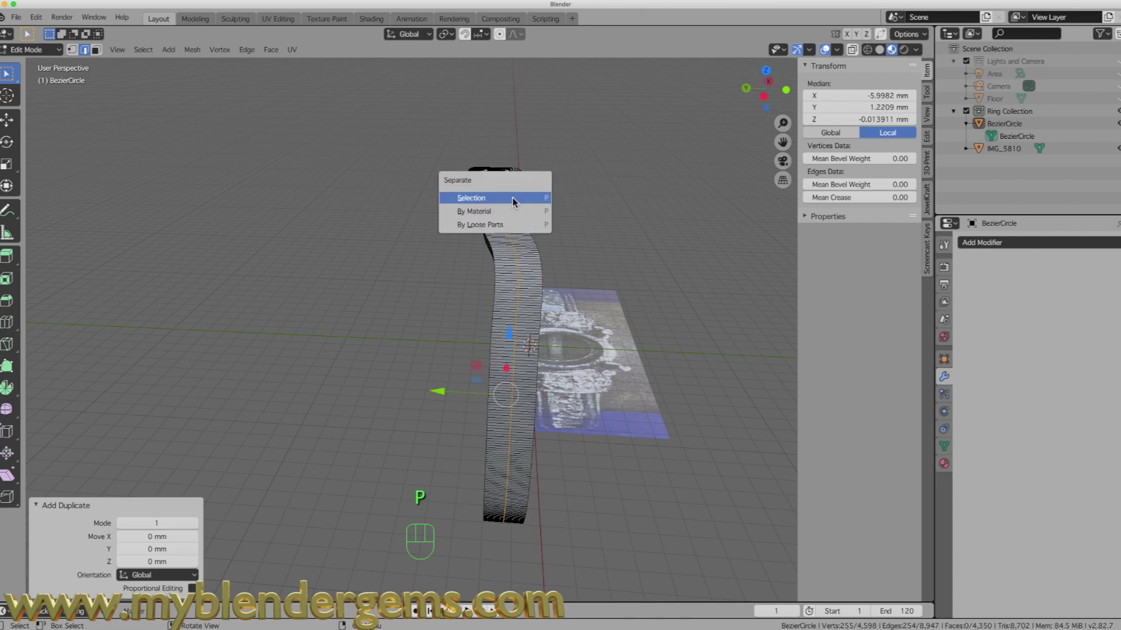
pyautogui.click(473, 198)
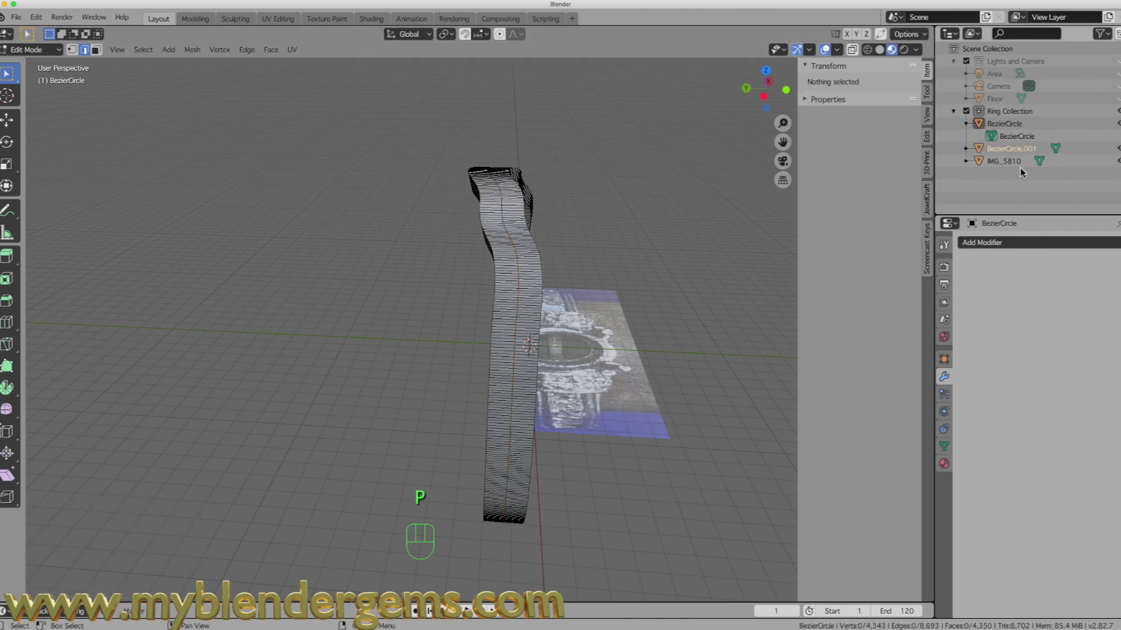
pyautogui.click(1010, 138)
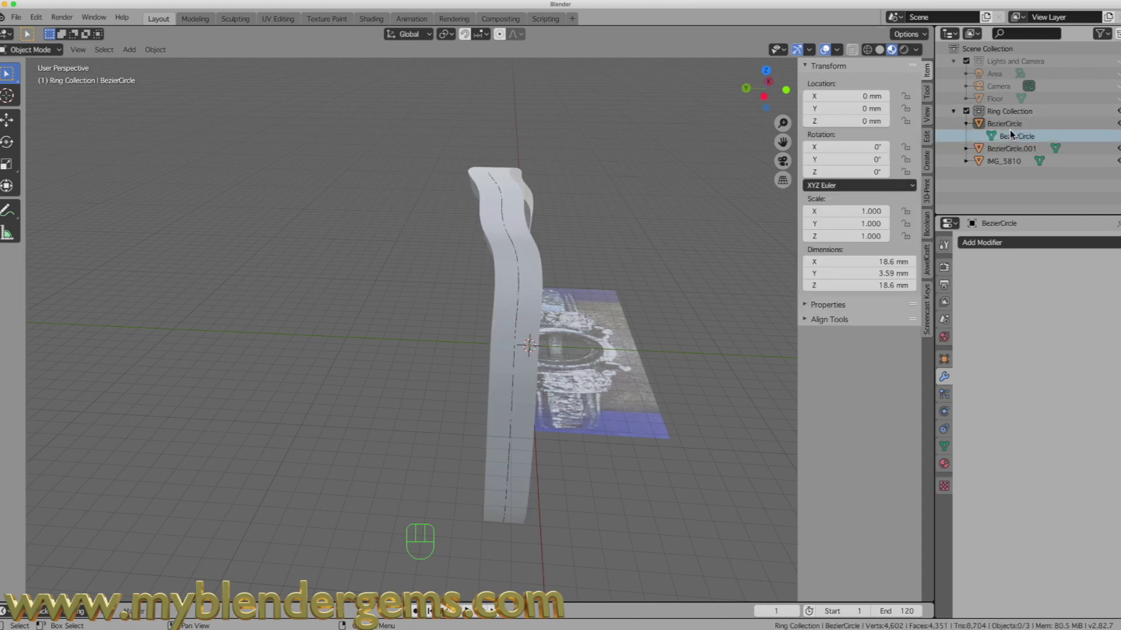
pyautogui.click(1005, 124)
pyautogui.press('Tab')
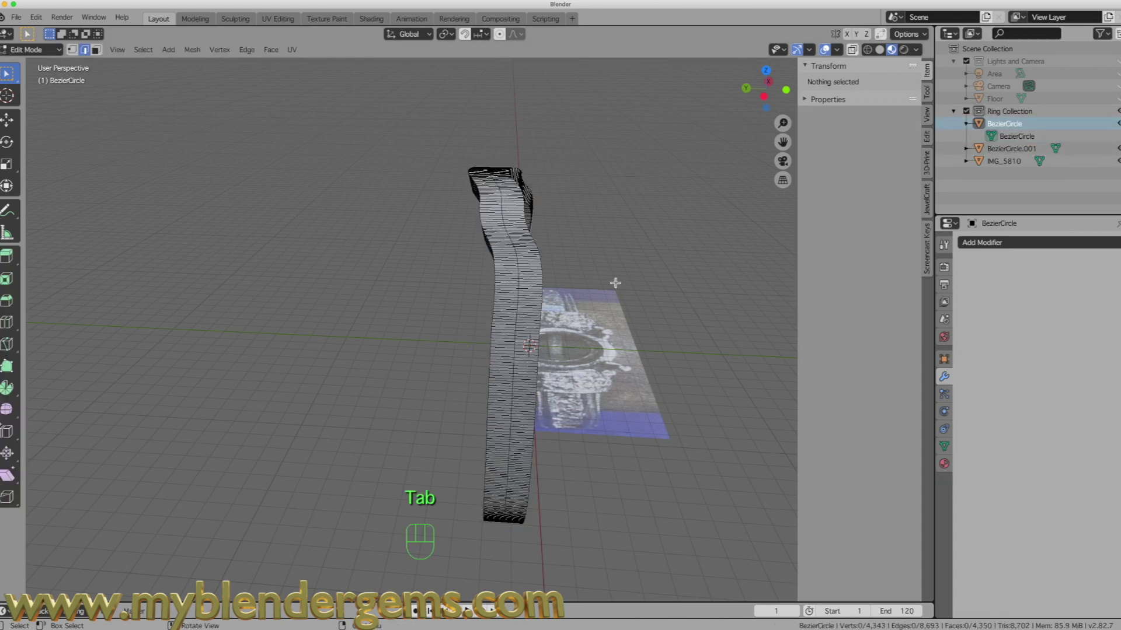
pyautogui.press('Tab')
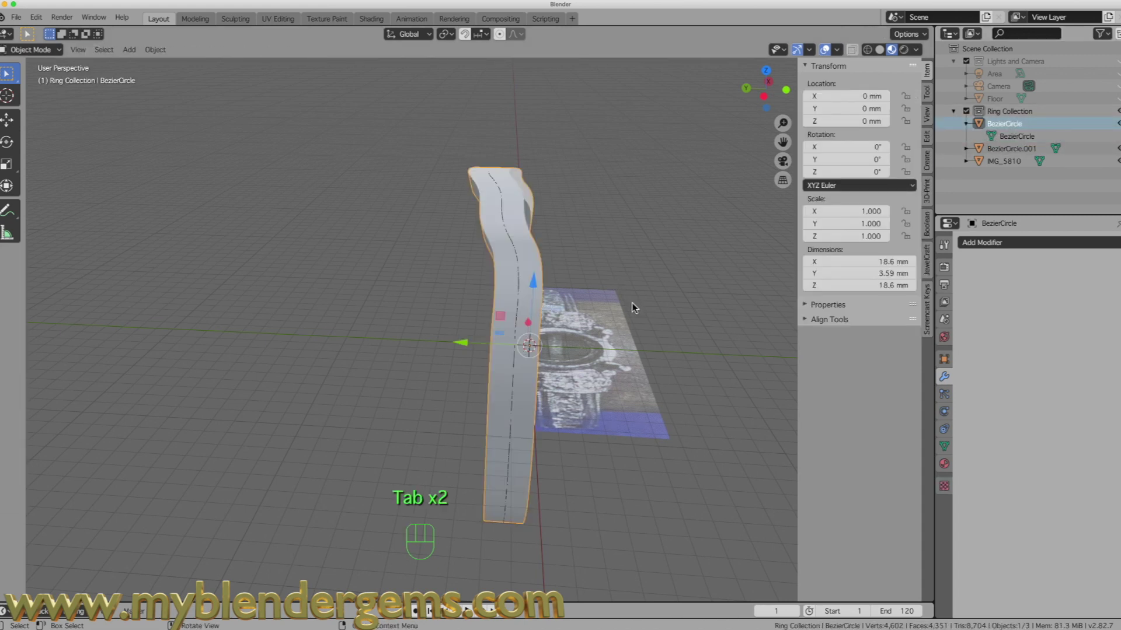
pyautogui.click(1005, 149)
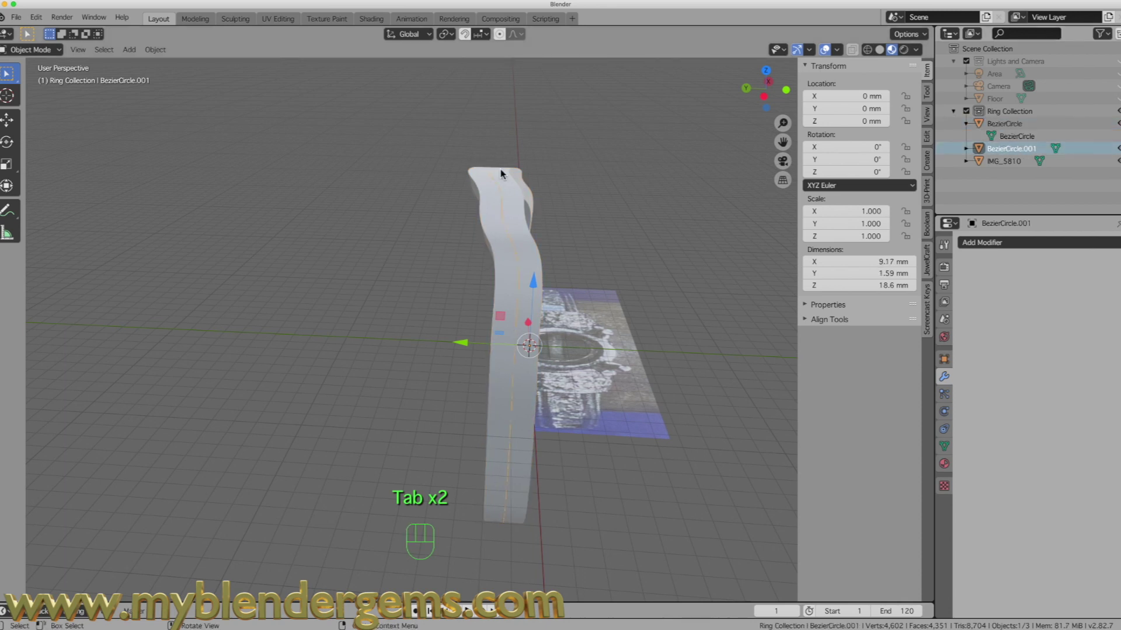
pyautogui.press('s')
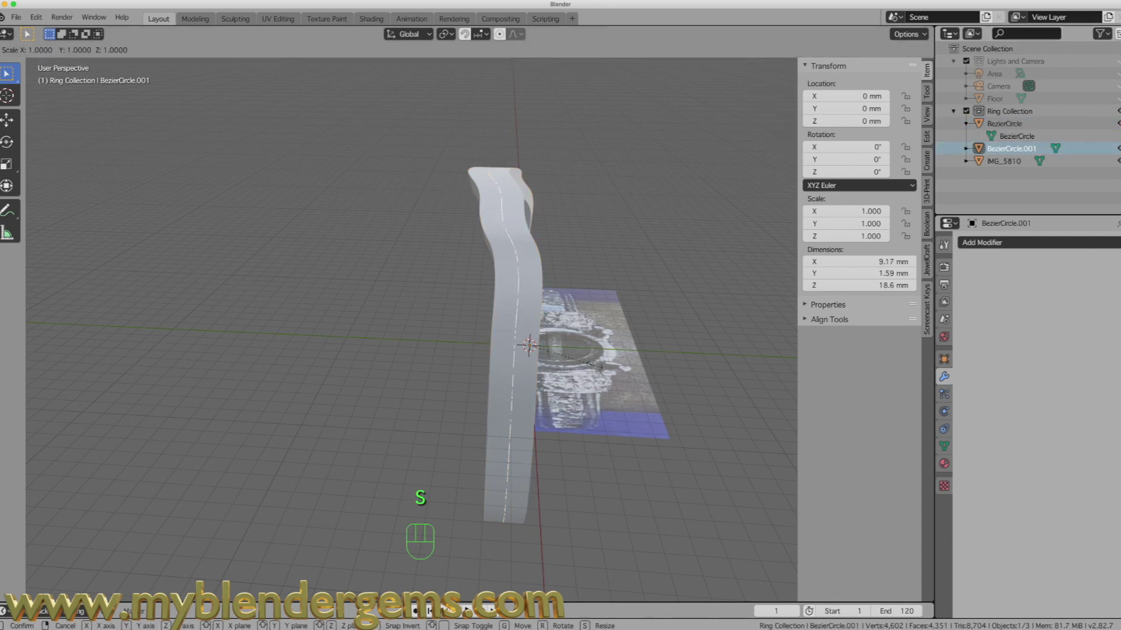
pyautogui.rightClick(606, 373)
pyautogui.moveTo(481, 378); pyautogui.dragTo(549, 384, button='middle')
pyautogui.press('s')
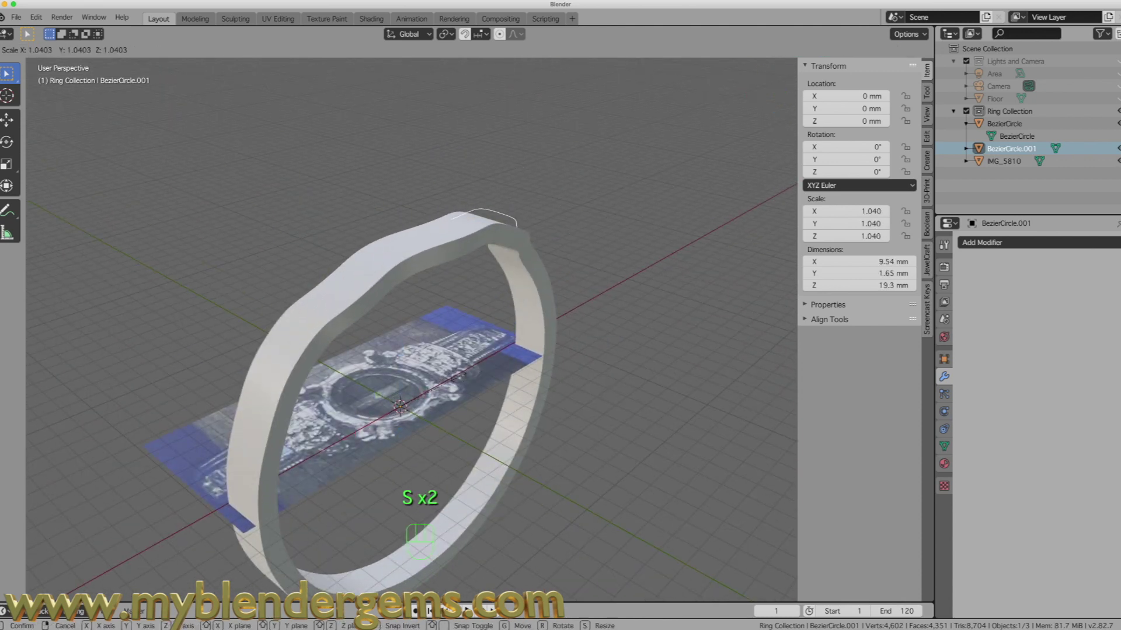
pyautogui.rightClick(464, 380)
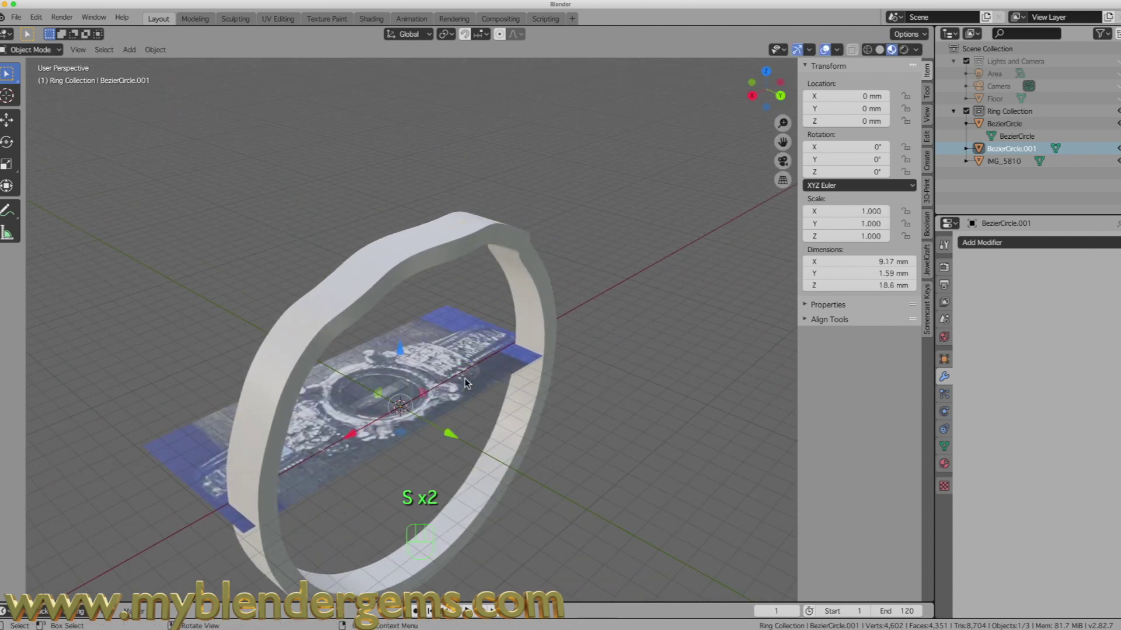
# Convert the separated centre loop from a mesh to a curve
pyautogui.press('KP_7')
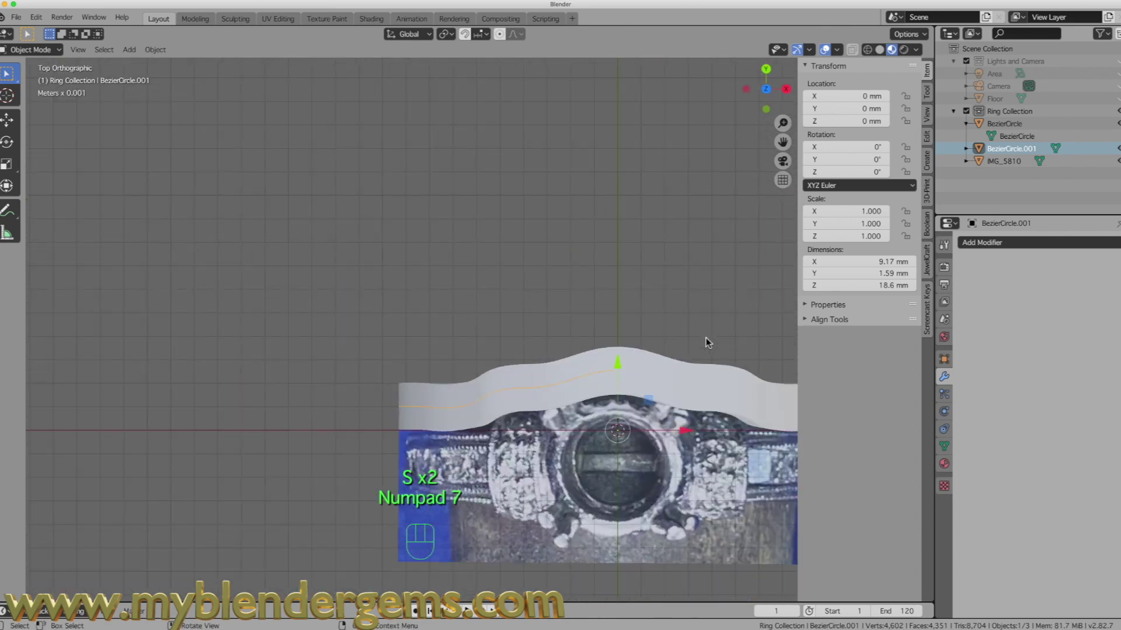
pyautogui.scroll(-1, 511, 334)
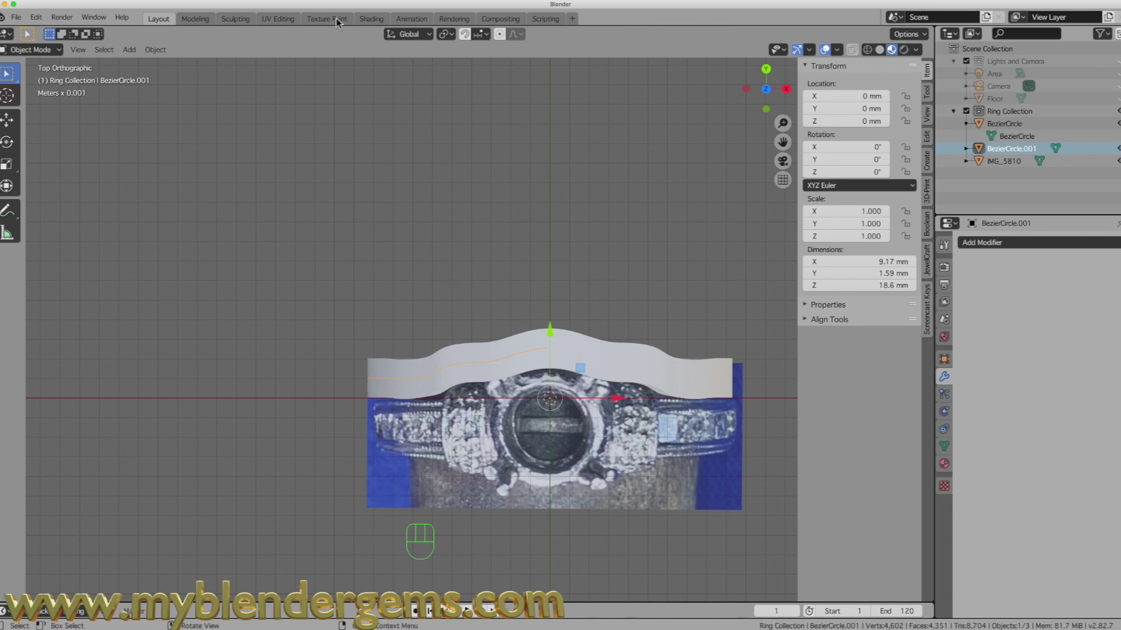
pyautogui.click(155, 50)
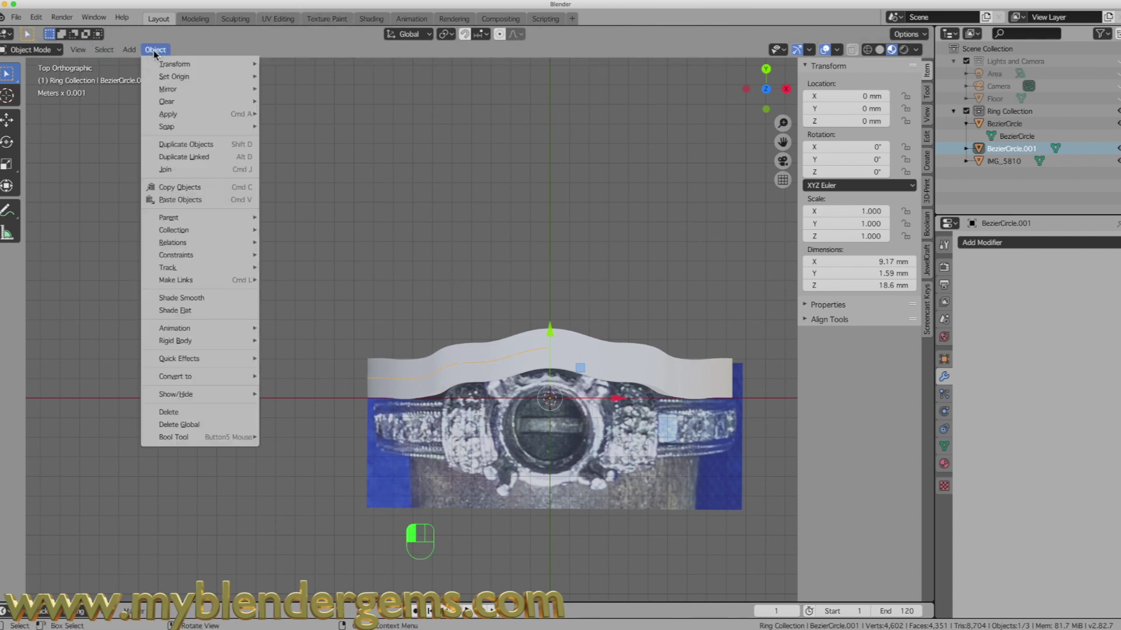
pyautogui.moveTo(186, 380)
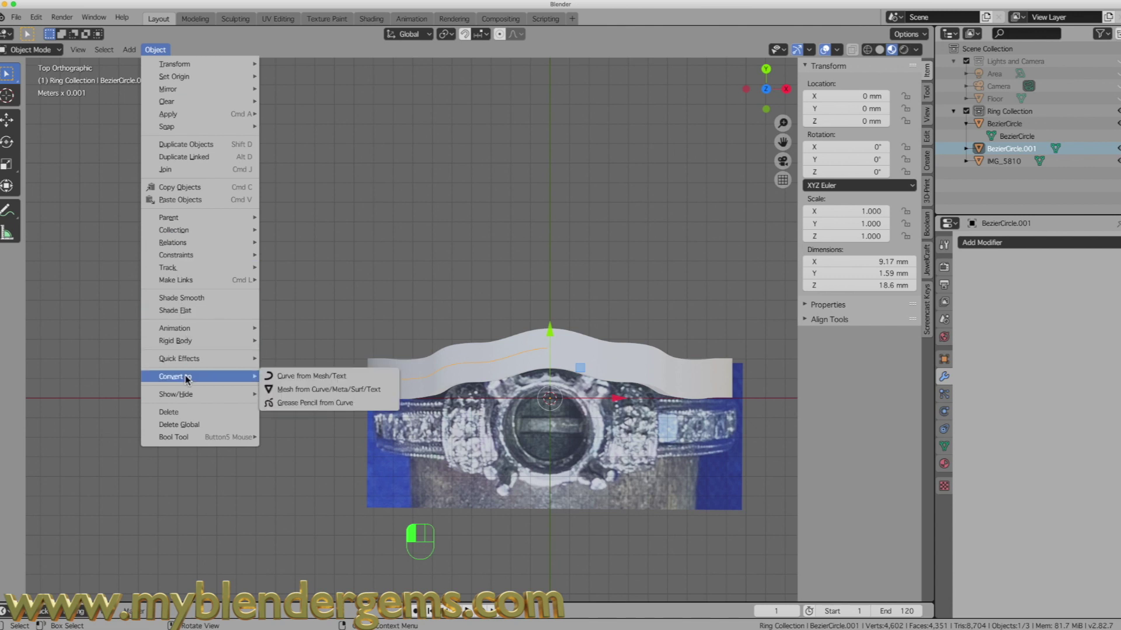
pyautogui.click(271, 378)
pyautogui.scroll(-2, 377, 348)
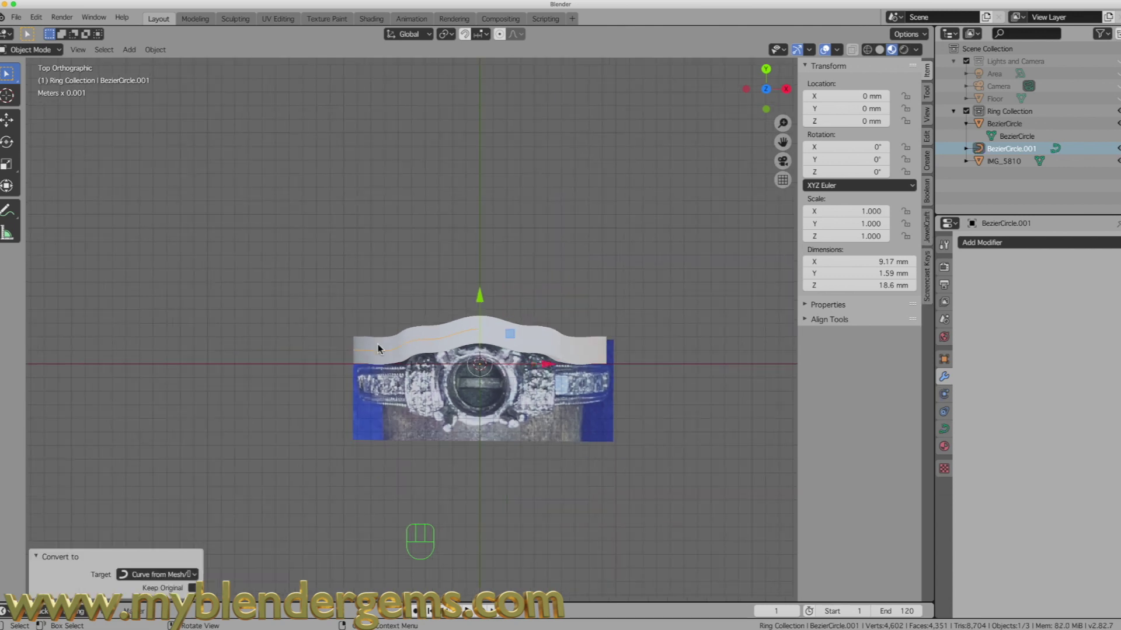
pyautogui.moveTo(512, 362); pyautogui.dragTo(429, 227, button='middle')
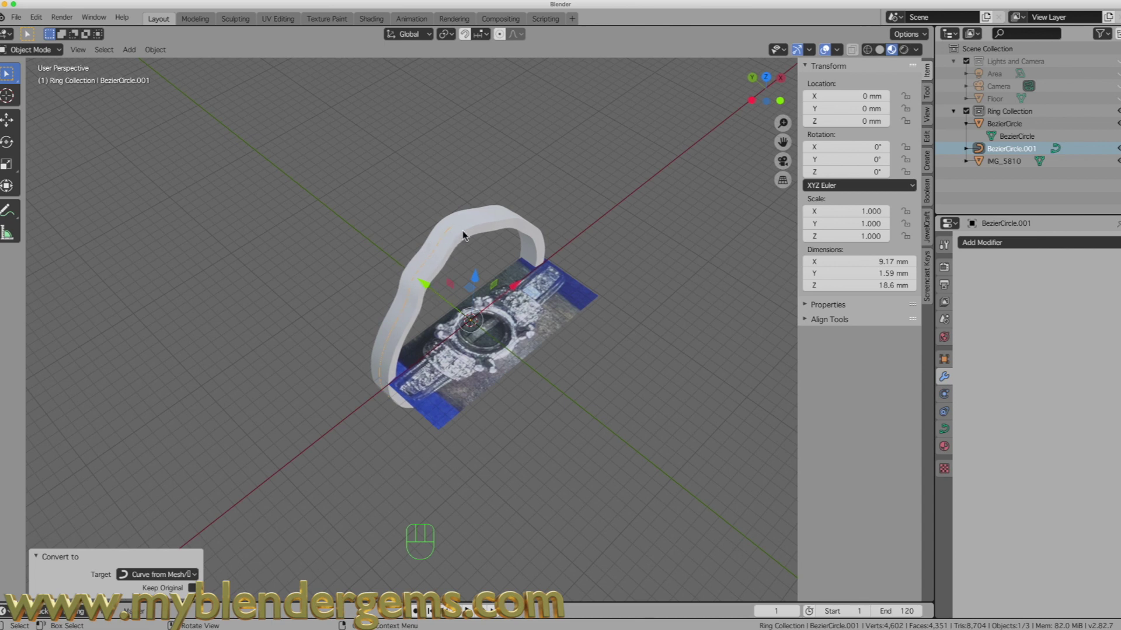
# Append the Round diamond from the diamonds asset category and raise it 10.9 mm along Z to the top of the band
pyautogui.moveTo(459, 221); pyautogui.dragTo(469, 245, button='middle')
pyautogui.scroll(4, 468, 264)
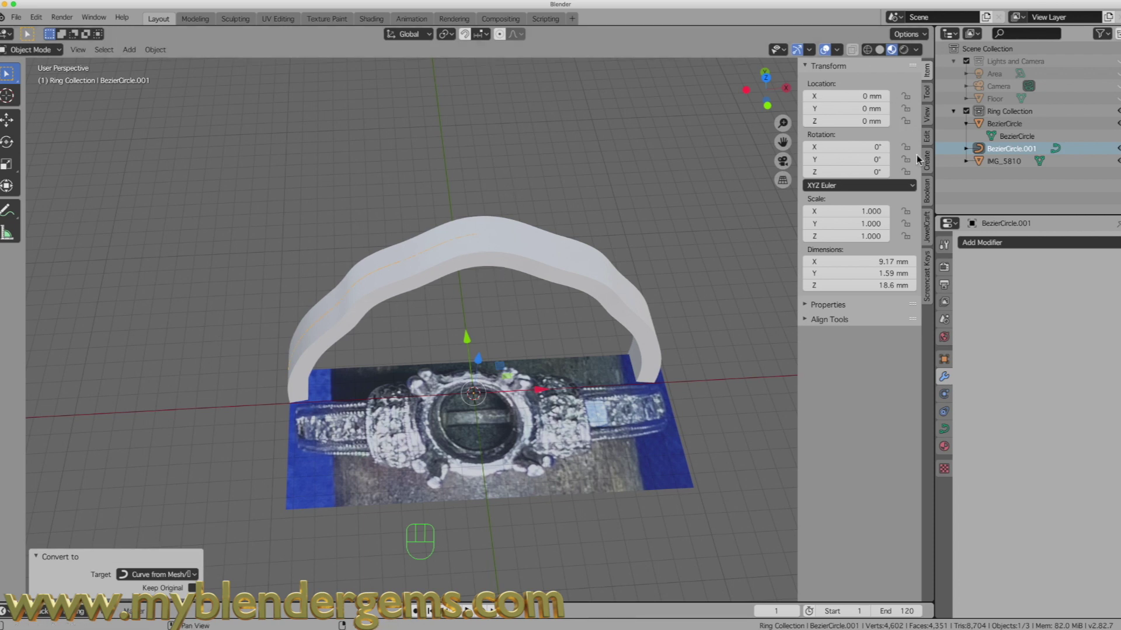
pyautogui.click(928, 233)
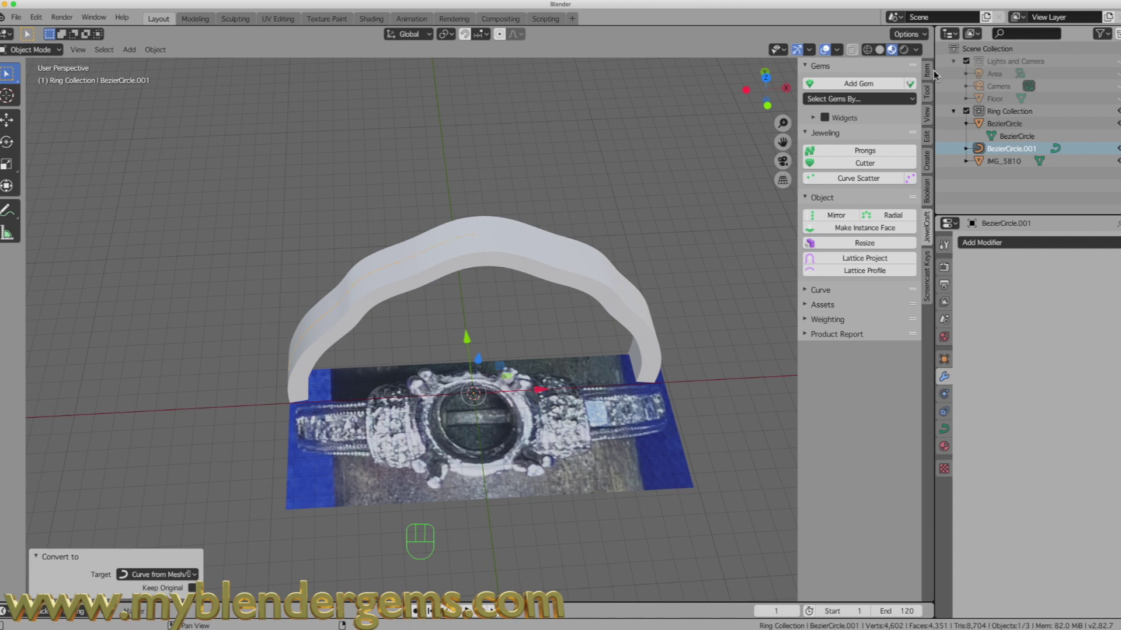
pyautogui.click(927, 91)
pyautogui.click(818, 146)
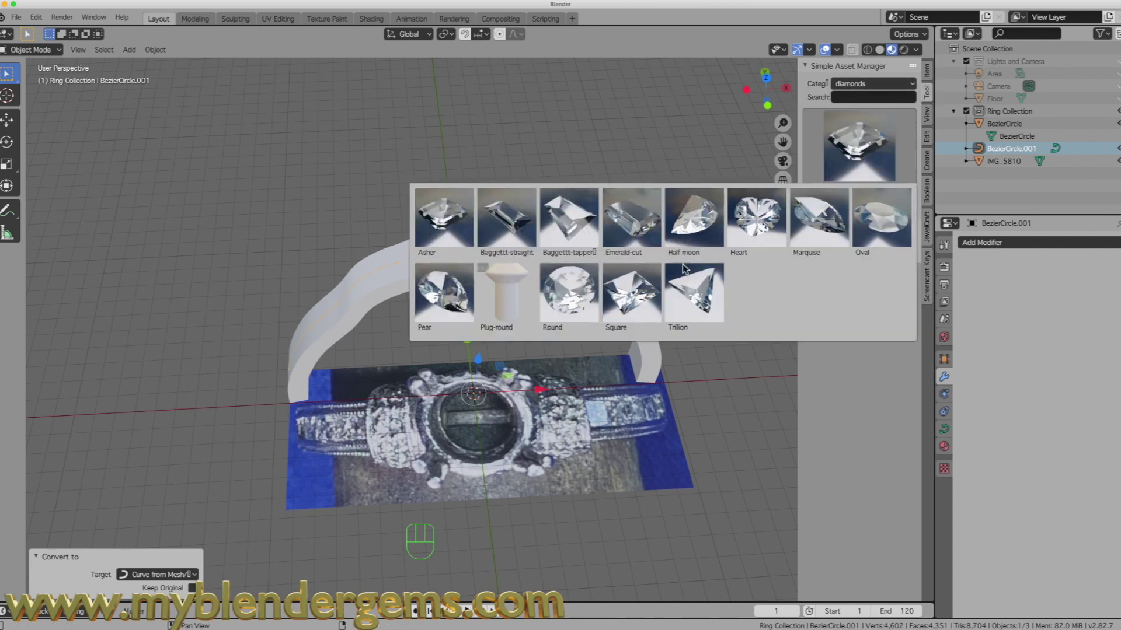
pyautogui.click(635, 294)
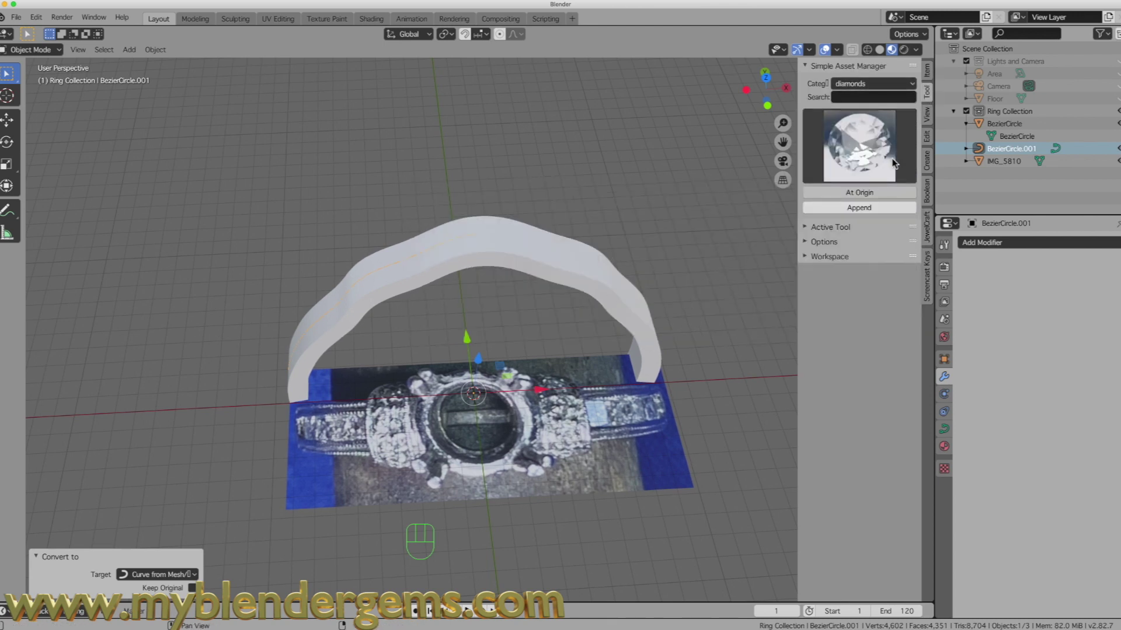
pyautogui.click(858, 207)
pyautogui.moveTo(477, 360); pyautogui.dragTo(484, 222)
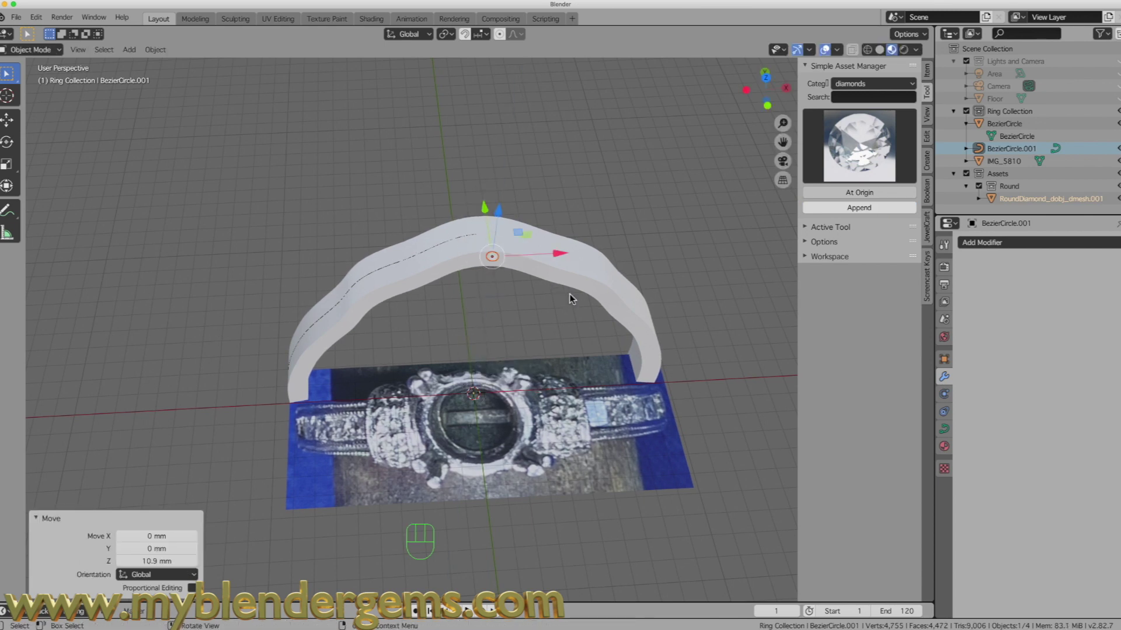
# Move the round diamond 2.58 mm along Y onto the band's crest and scale it by 0.939 to fit the band's width
pyautogui.press('s')
pyautogui.press('Return')
pyautogui.press('KP_7')
pyautogui.press('KP_7')
pyautogui.moveTo(491, 178); pyautogui.dragTo(491, 124)
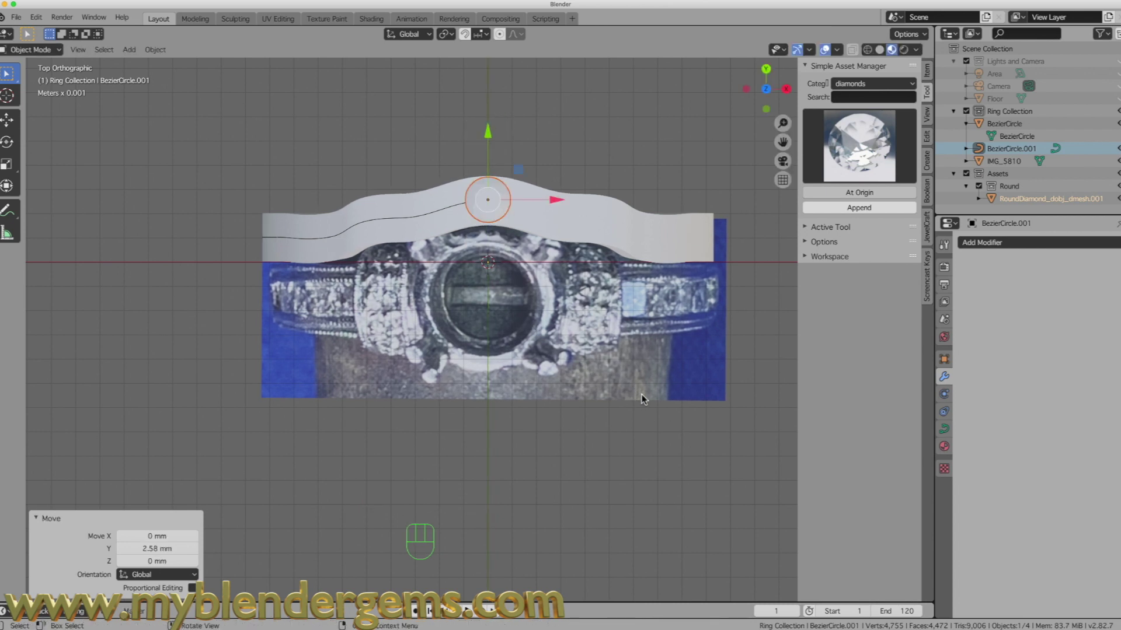
pyautogui.press('s')
pyautogui.click(620, 397)
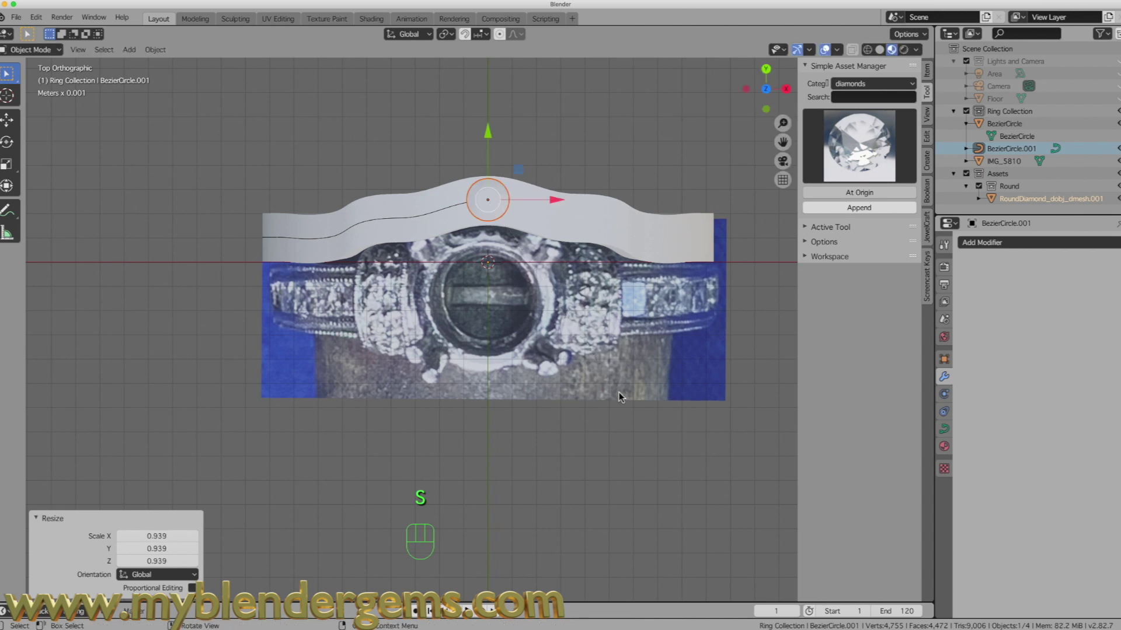
# Lower the diamond 1.6 mm along Z into the top of the band and apply its rotation and scale
pyautogui.moveTo(495, 135); pyautogui.dragTo(496, 177)
pyautogui.press('KP_1')
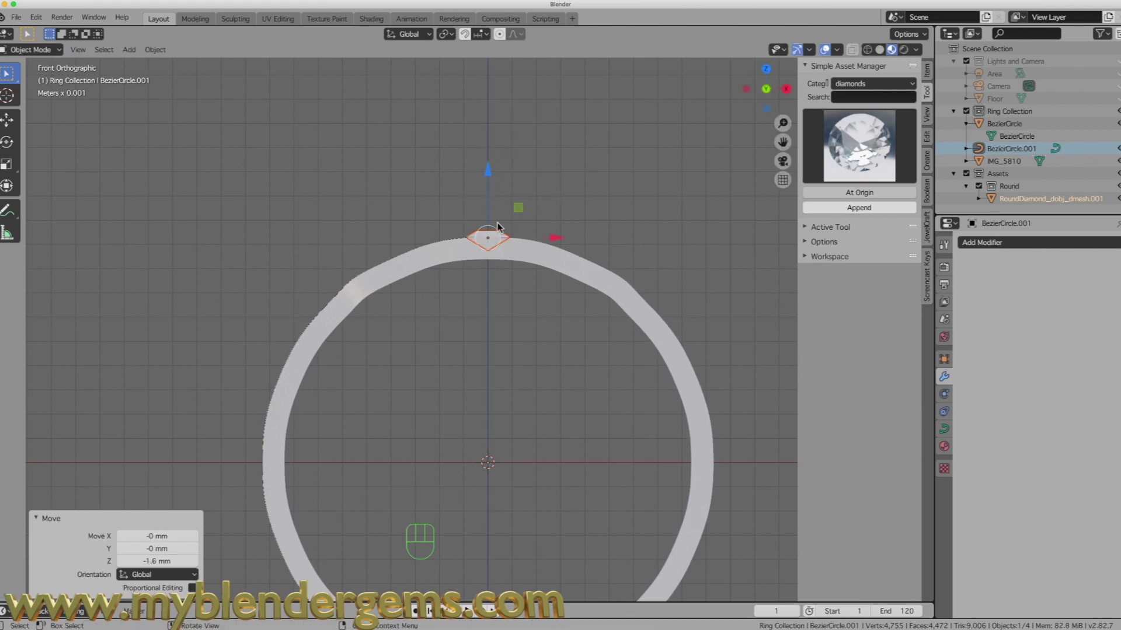
pyautogui.click(495, 235)
pyautogui.hotkey('ctrl', 'a')
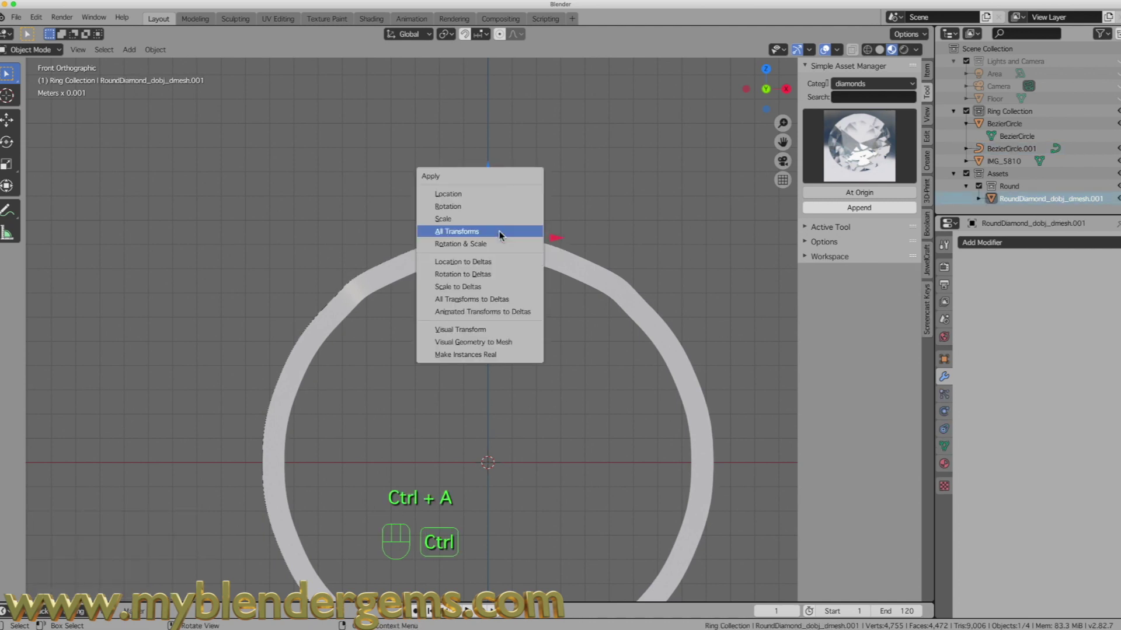
pyautogui.click(482, 244)
pyautogui.moveTo(279, 244); pyautogui.dragTo(339, 268, button='middle')
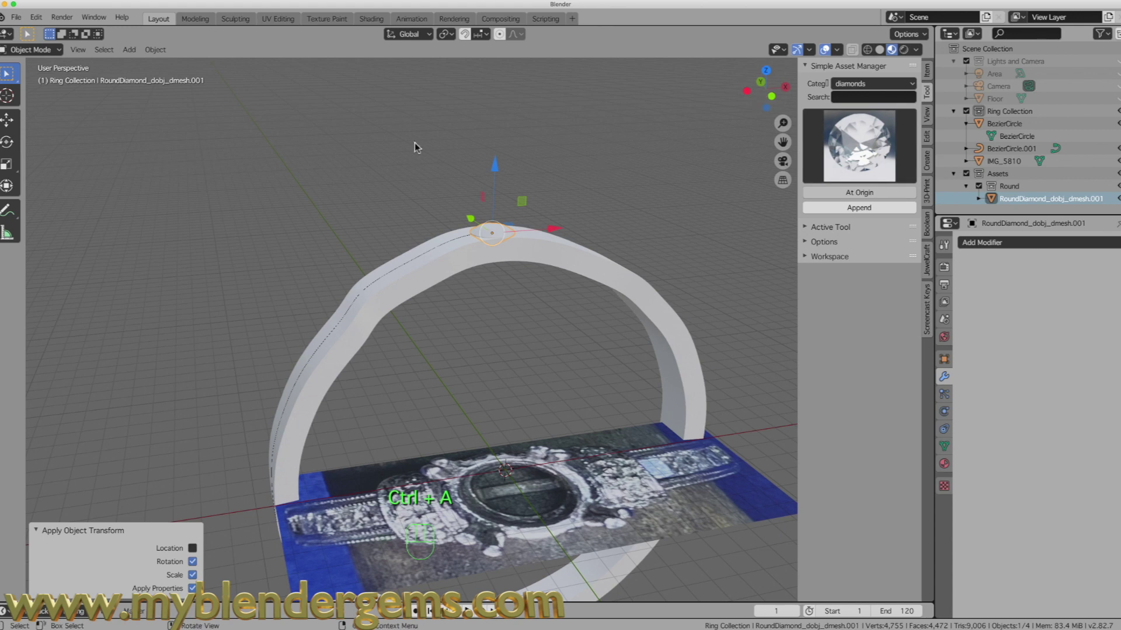
# Append a second Round diamond from the diamonds asset category and apply its rotation and scale
pyautogui.click(883, 151)
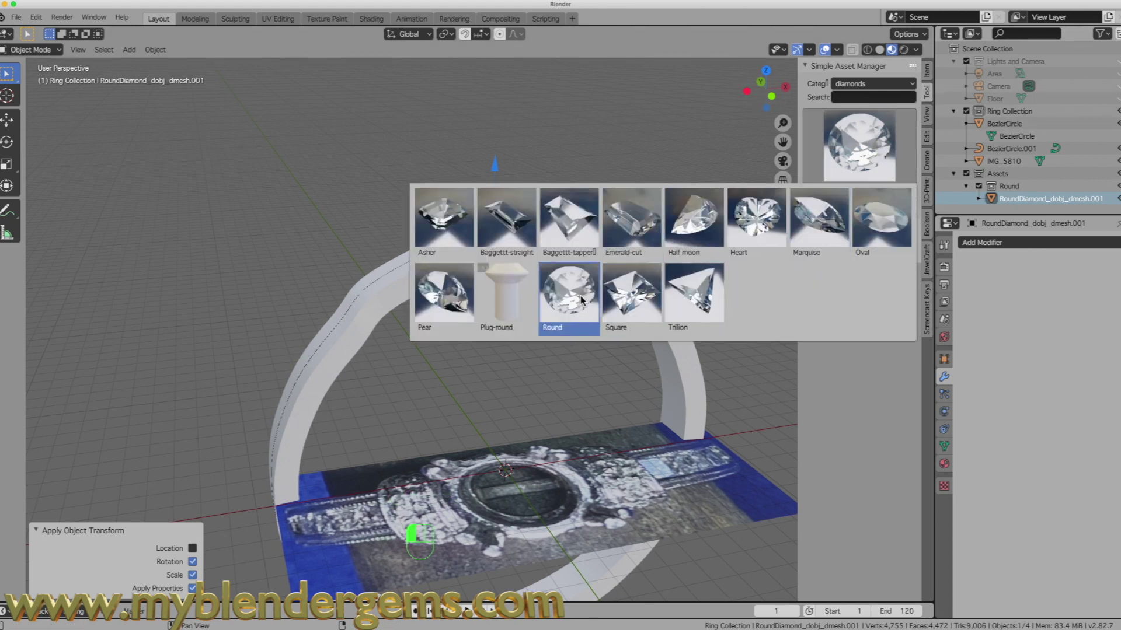
pyautogui.click(633, 298)
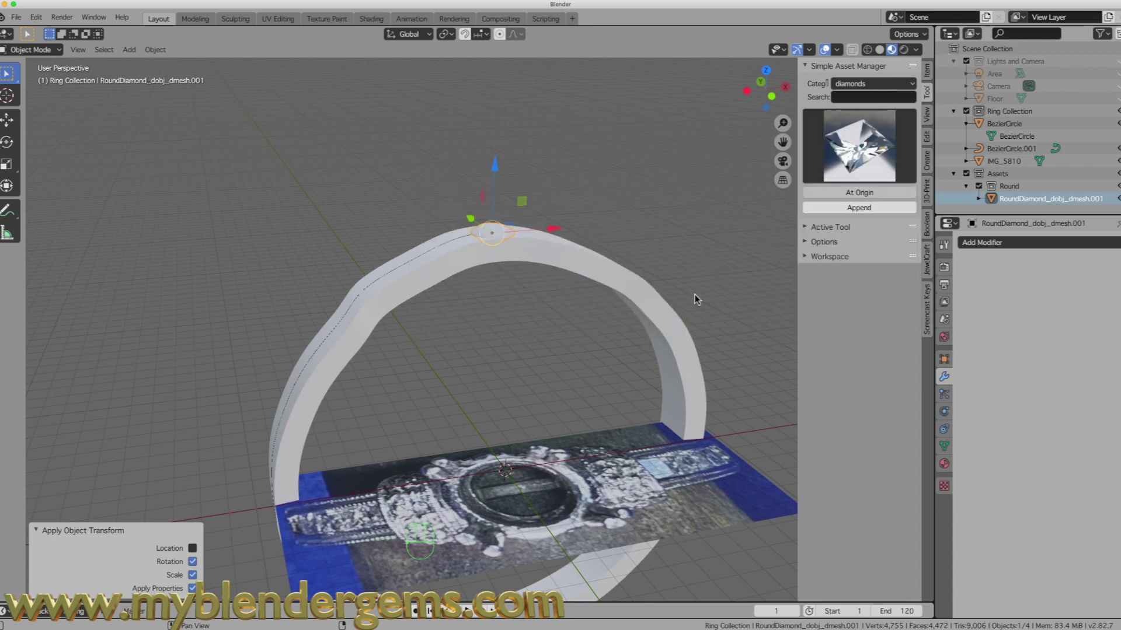
pyautogui.click(810, 164)
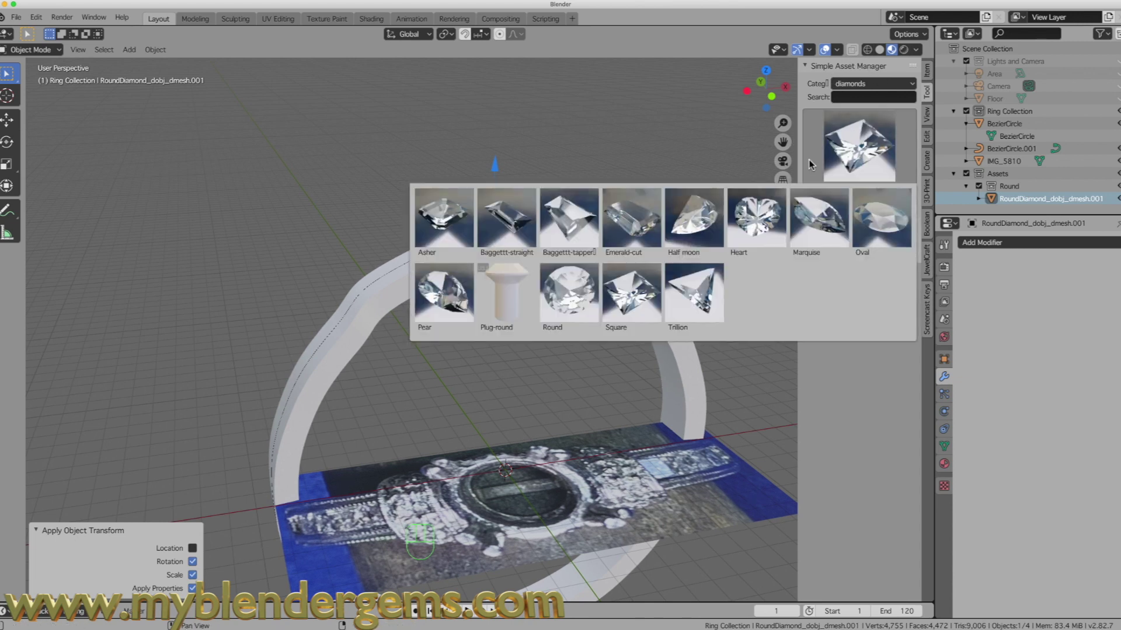
pyautogui.click(582, 289)
pyautogui.click(867, 212)
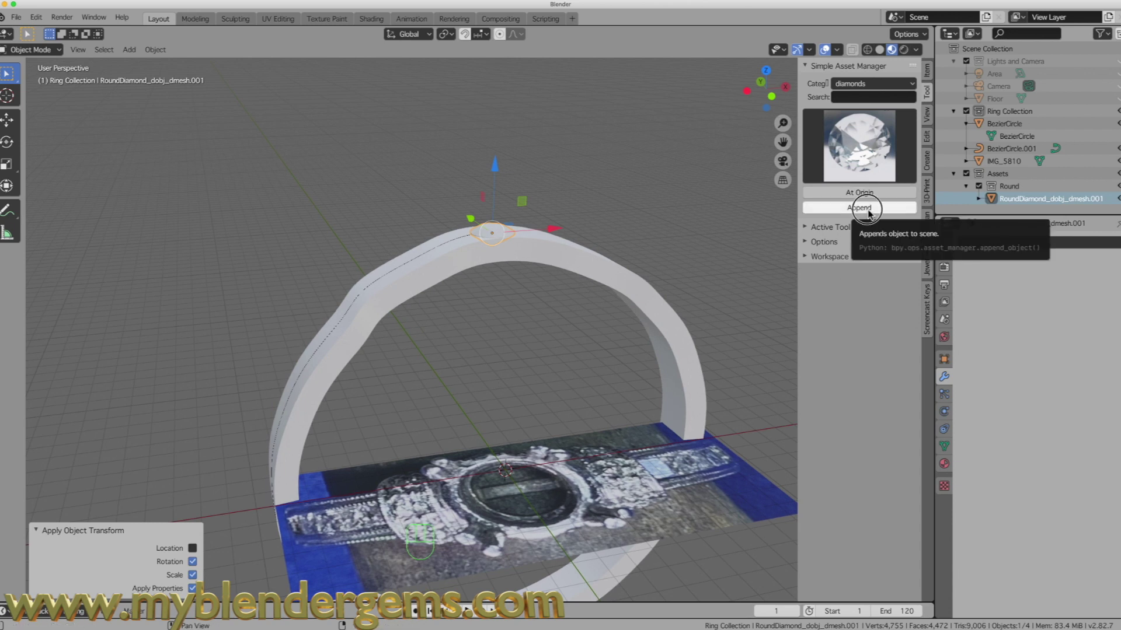
pyautogui.click(507, 418)
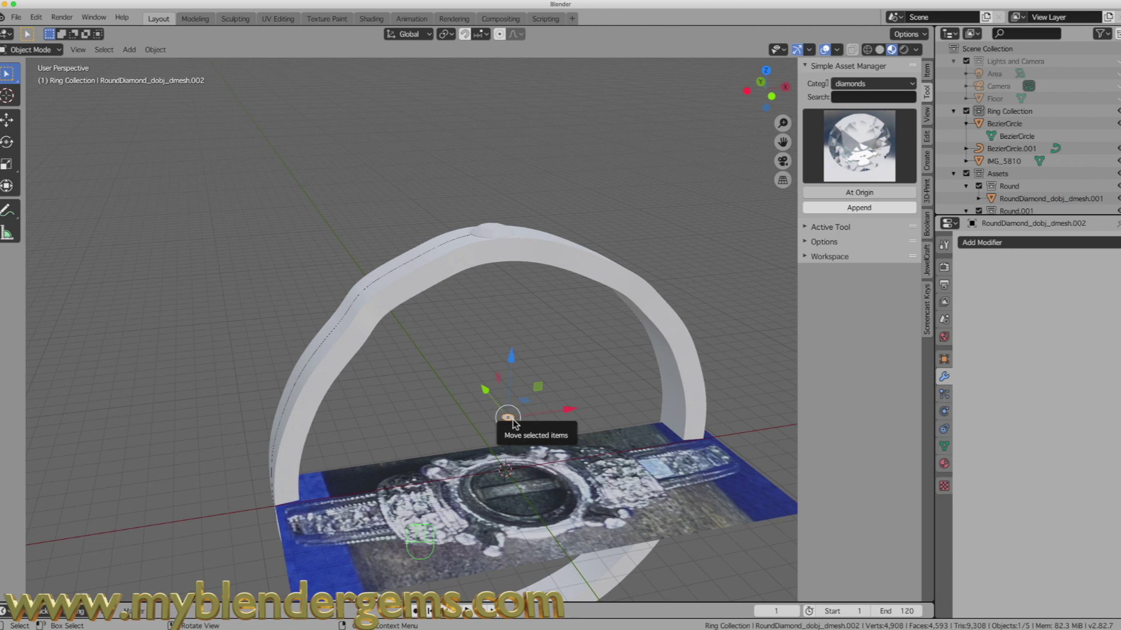
pyautogui.hotkey('ctrl', 'a')
pyautogui.click(510, 419)
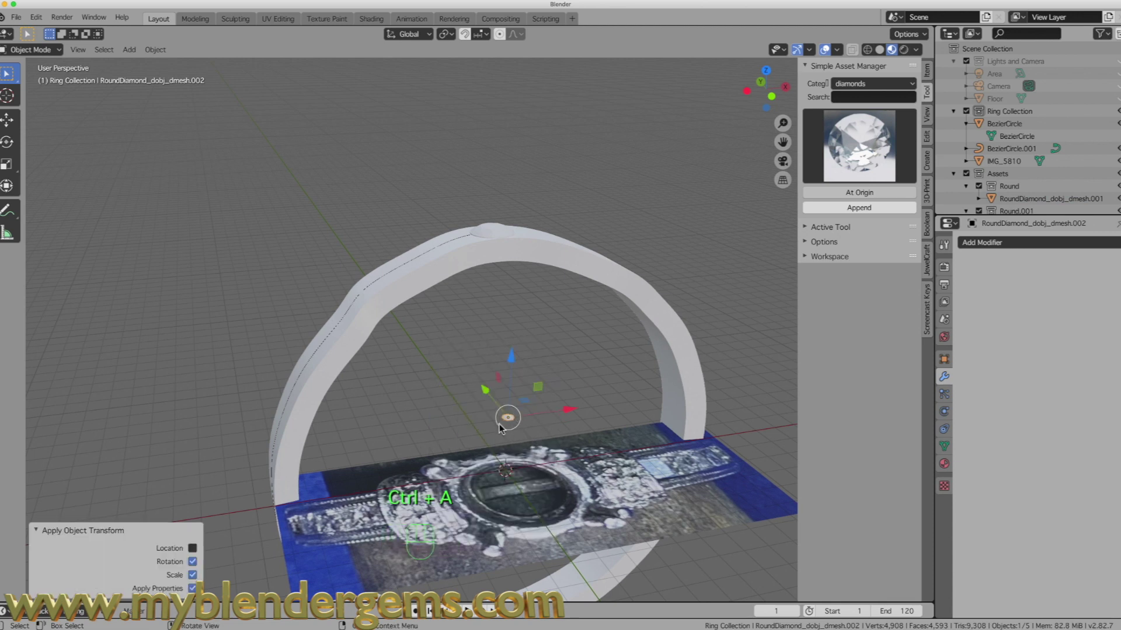
# Scale the new diamond inside the ring by 3.410 and check its dimensions
pyautogui.scroll(1, 507, 419)
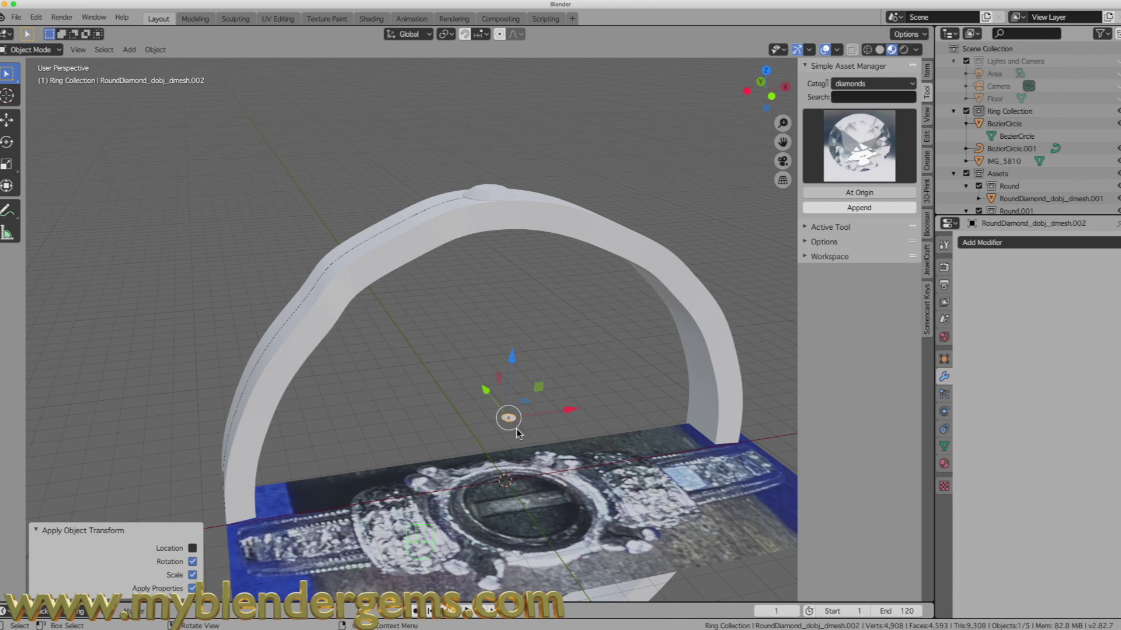
pyautogui.press('s')
pyautogui.click(534, 446)
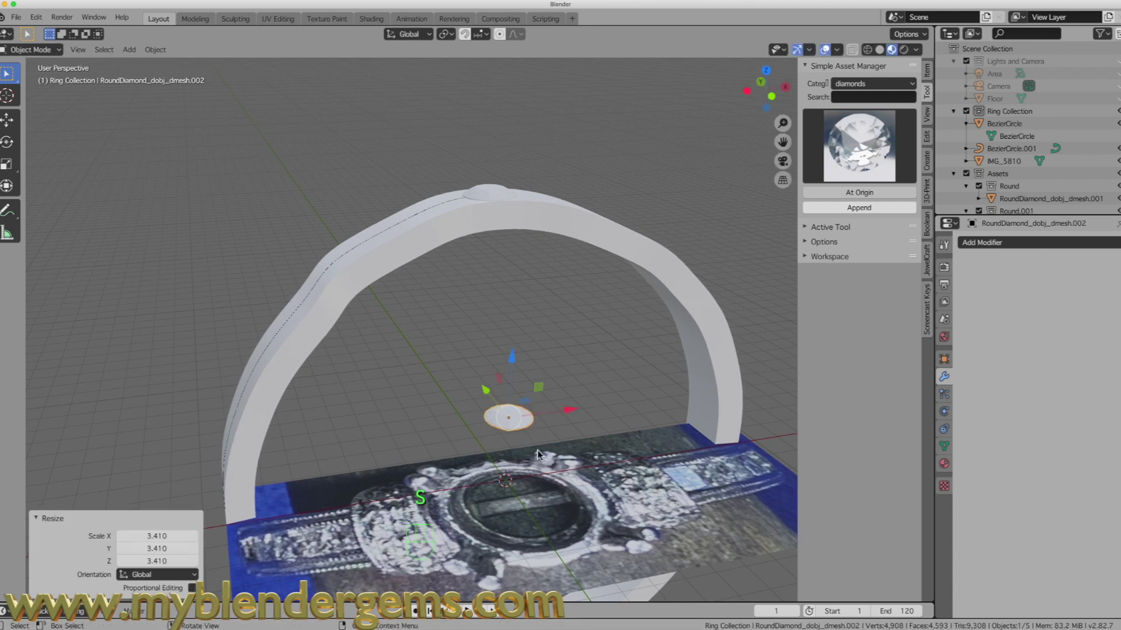
pyautogui.click(930, 78)
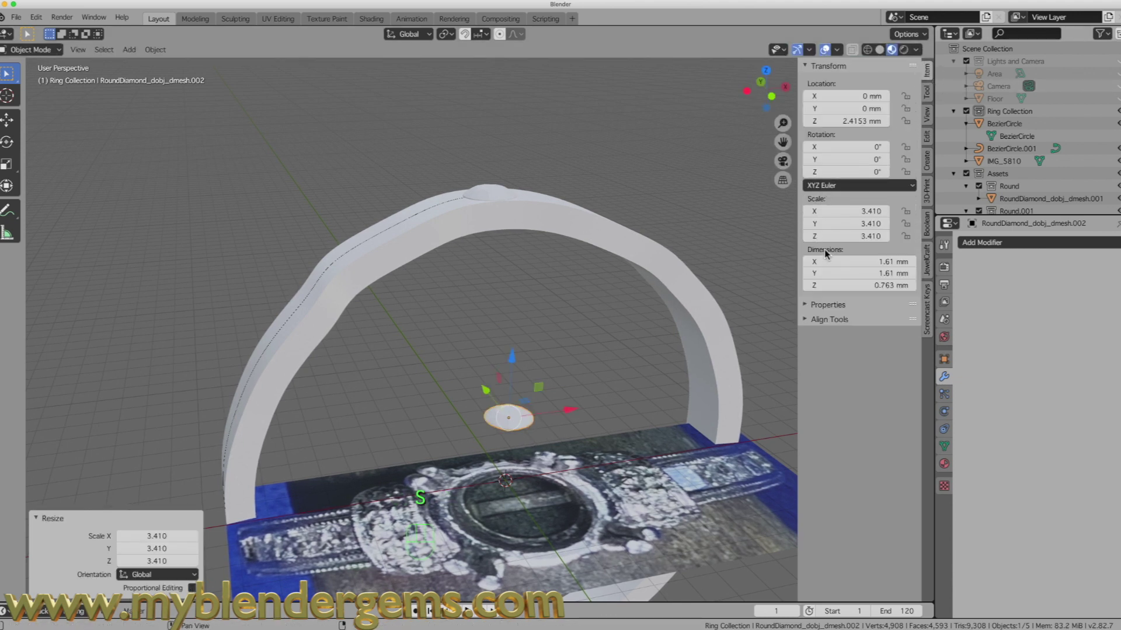
pyautogui.moveTo(507, 433)
pyautogui.mouseDown(button='middle')
pyautogui.moveTo(629, 457)
pyautogui.moveTo(509, 422)
pyautogui.mouseUp(button='middle')
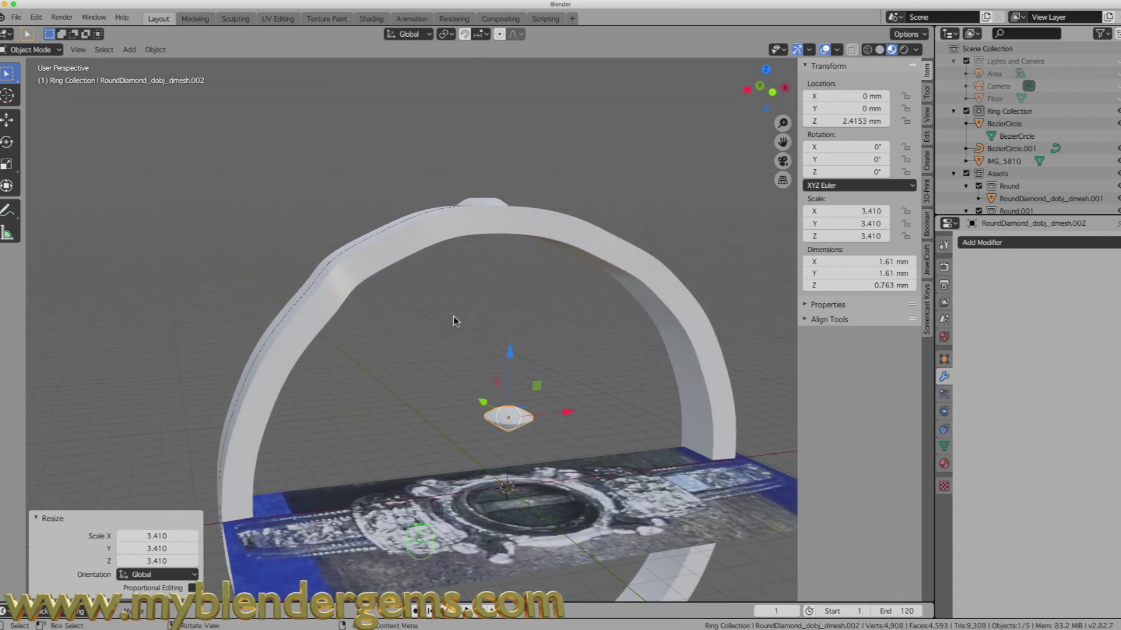
# Scatter copies of the new diamond along the band's centre curve with JewelCraft's Curve Scatter
pyautogui.click(379, 230)
pyautogui.moveTo(432, 325); pyautogui.dragTo(452, 378, button='middle')
pyautogui.click(505, 433)
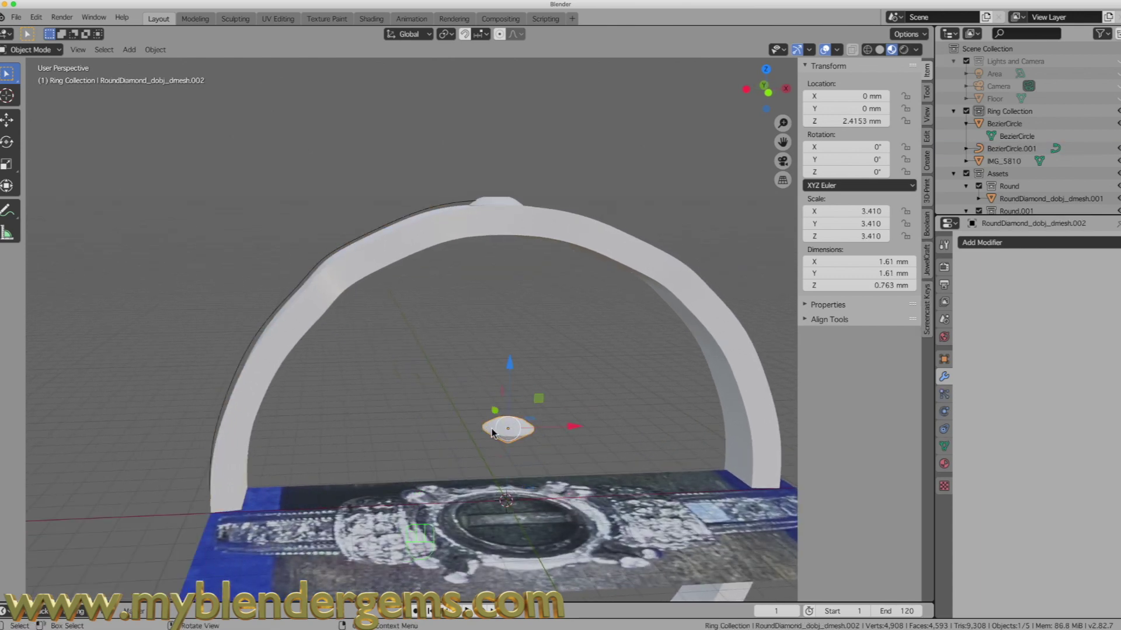
pyautogui.press('shift')
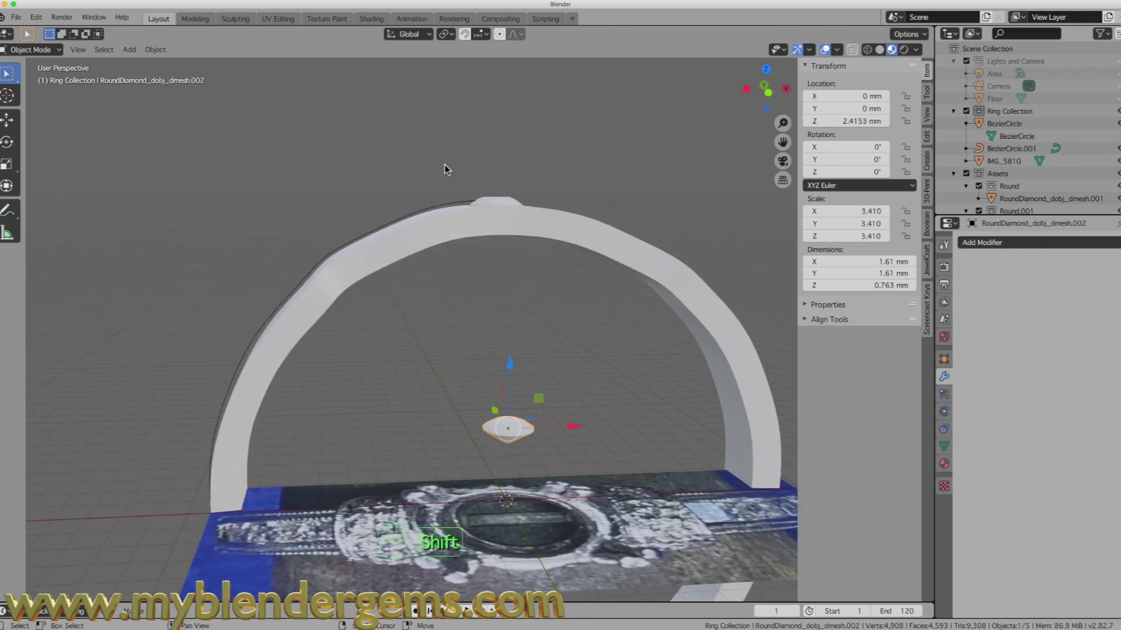
pyautogui.keyDown('shift'); pyautogui.click(460, 203); pyautogui.keyUp('shift')
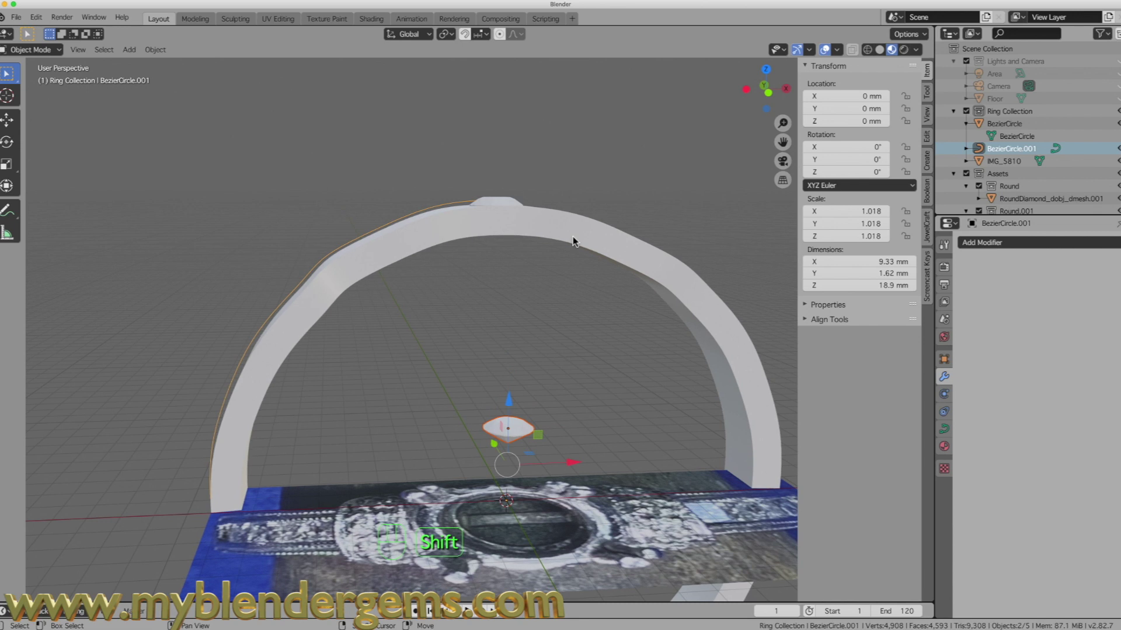
pyautogui.click(927, 228)
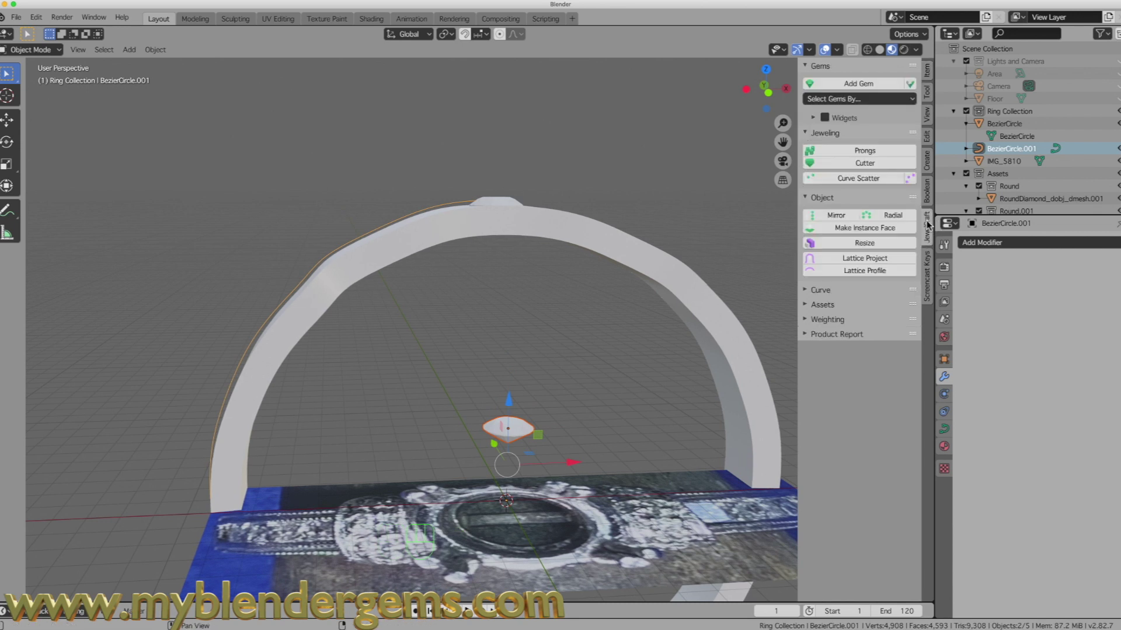
pyautogui.click(839, 181)
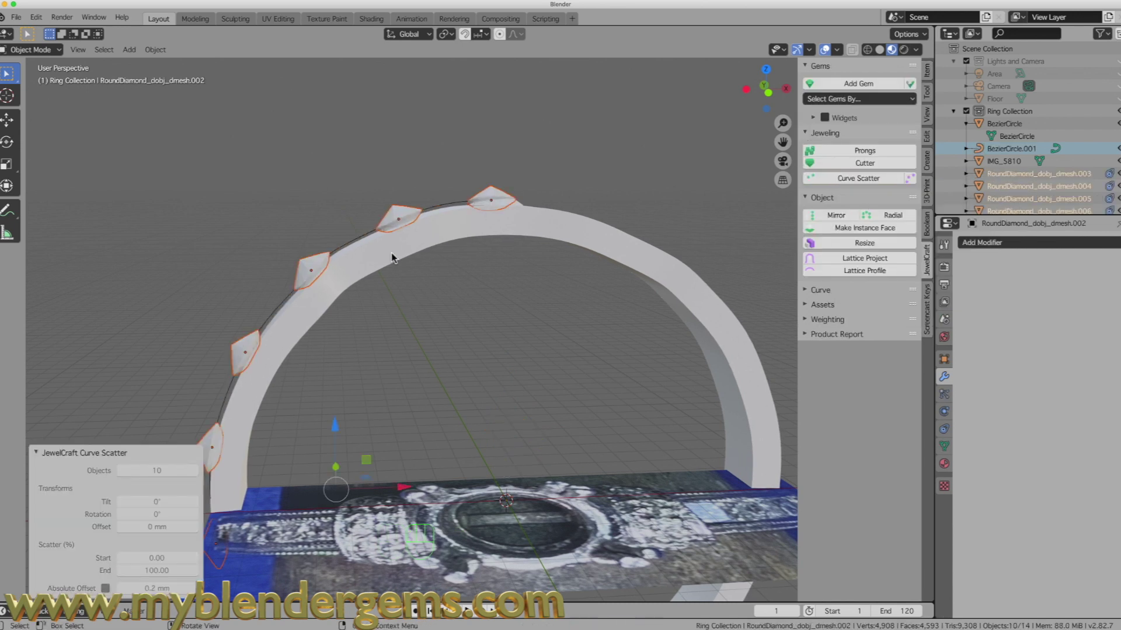
# Set the scattered diamonds' tilt to 180° and offset to -0.09 mm, and raise the scatter start to 27.75%
pyautogui.click(158, 502)
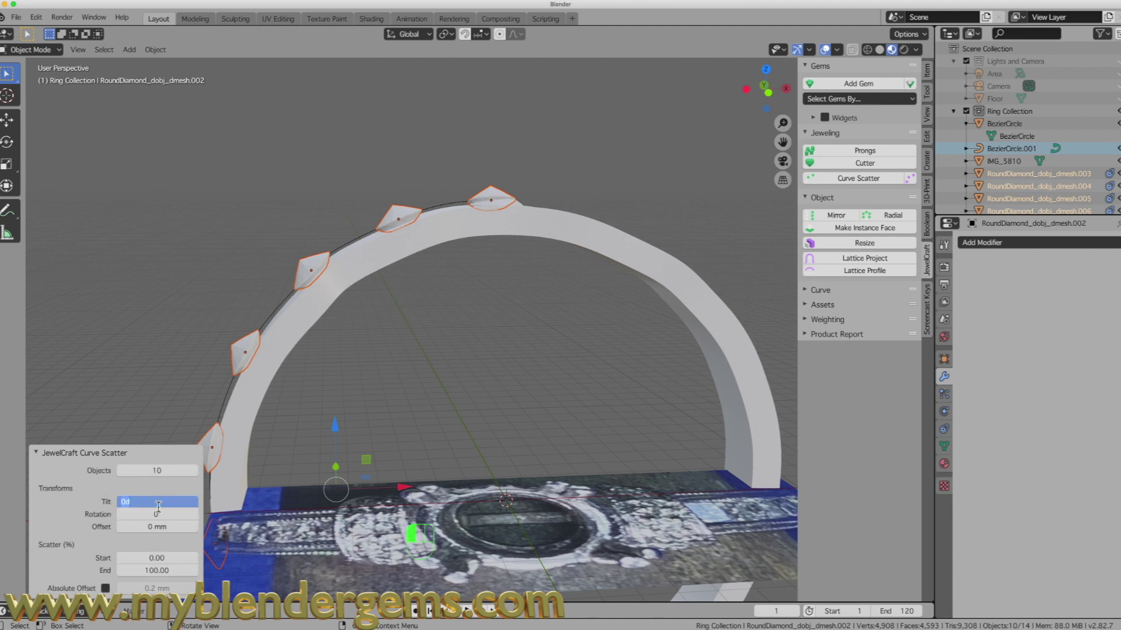
pyautogui.write('180')
pyautogui.press('Return')
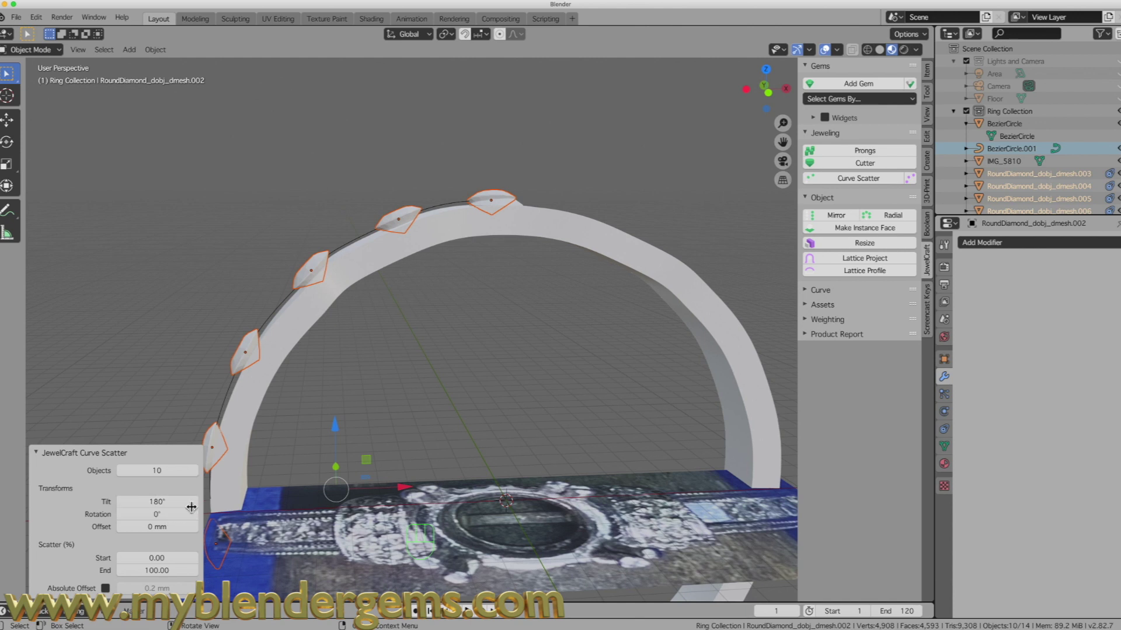
pyautogui.click(151, 560)
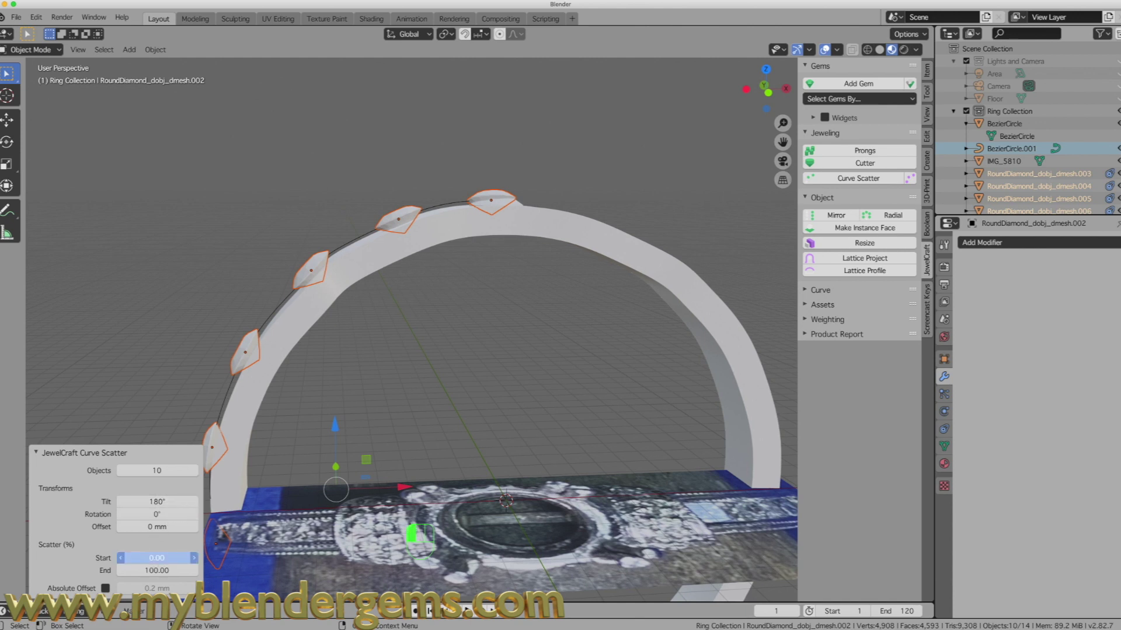
pyautogui.moveTo(151, 559)
pyautogui.mouseDown()
pyautogui.moveTo(187, 559)
pyautogui.moveTo(144, 570)
pyautogui.mouseUp()
pyautogui.moveTo(157, 526); pyautogui.dragTo(150, 527)
pyautogui.moveTo(302, 511); pyautogui.dragTo(306, 470, button='middle')
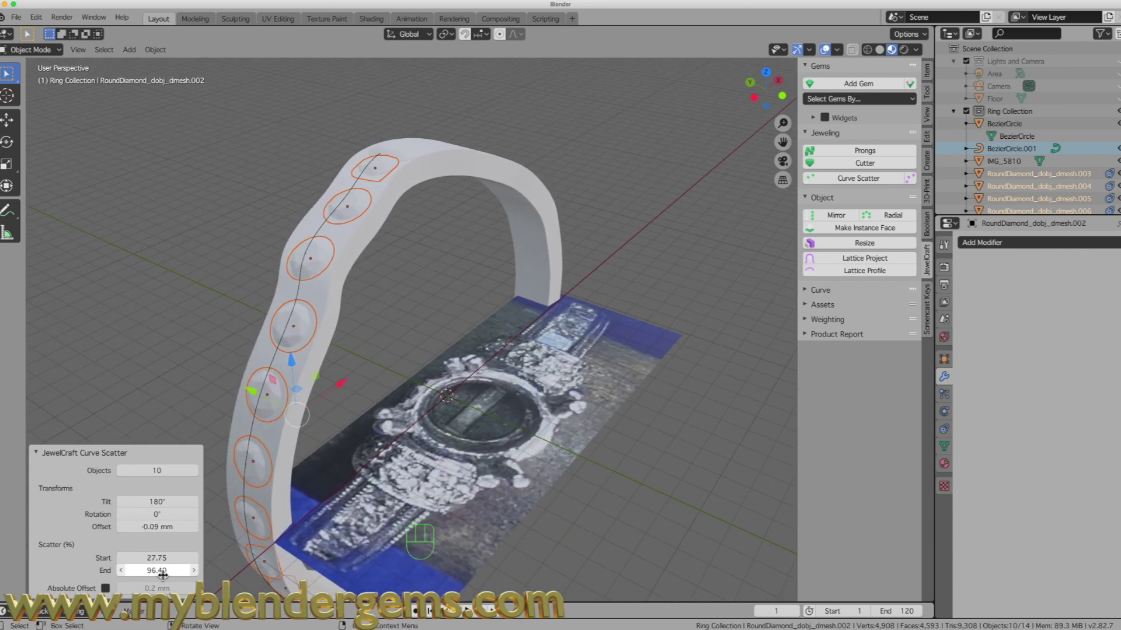
# Reduce the scatter to 7 diamonds, running from 59.25% to 94.35% of the curve
pyautogui.moveTo(157, 570); pyautogui.dragTo(152, 557)
pyautogui.press('KP_7')
pyautogui.moveTo(233, 374); pyautogui.dragTo(150, 346, button='middle')
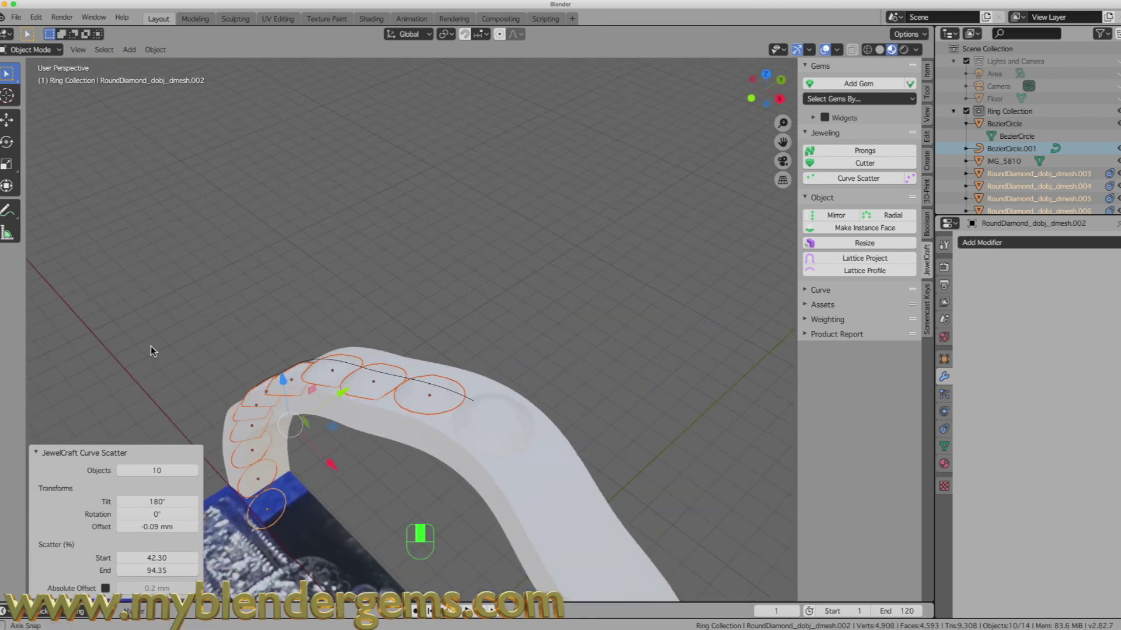
pyautogui.moveTo(156, 470); pyautogui.dragTo(155, 467)
pyautogui.press('KP_7')
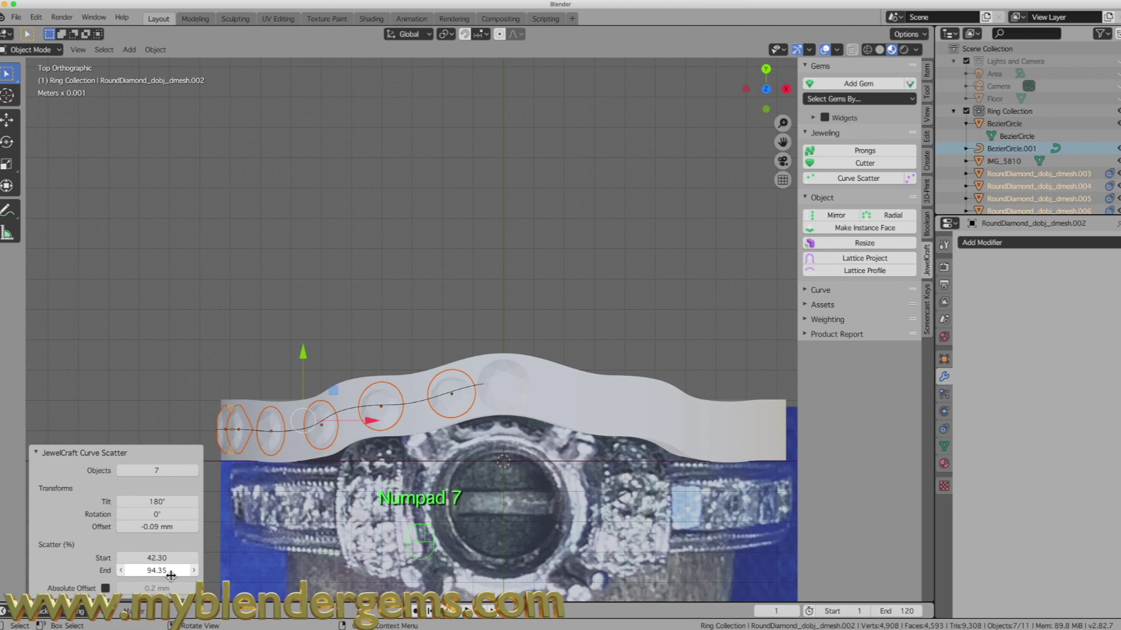
pyautogui.moveTo(157, 558); pyautogui.dragTo(206, 558)
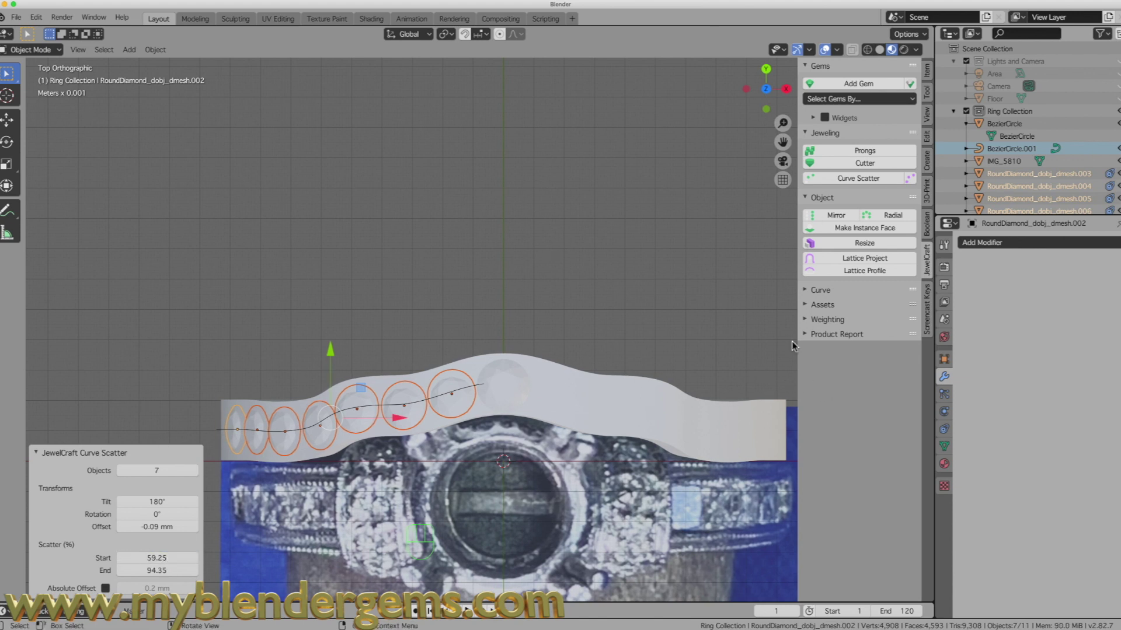
# Mirror the seven scattered diamonds across the X axis onto the other half of the band
pyautogui.click(847, 216)
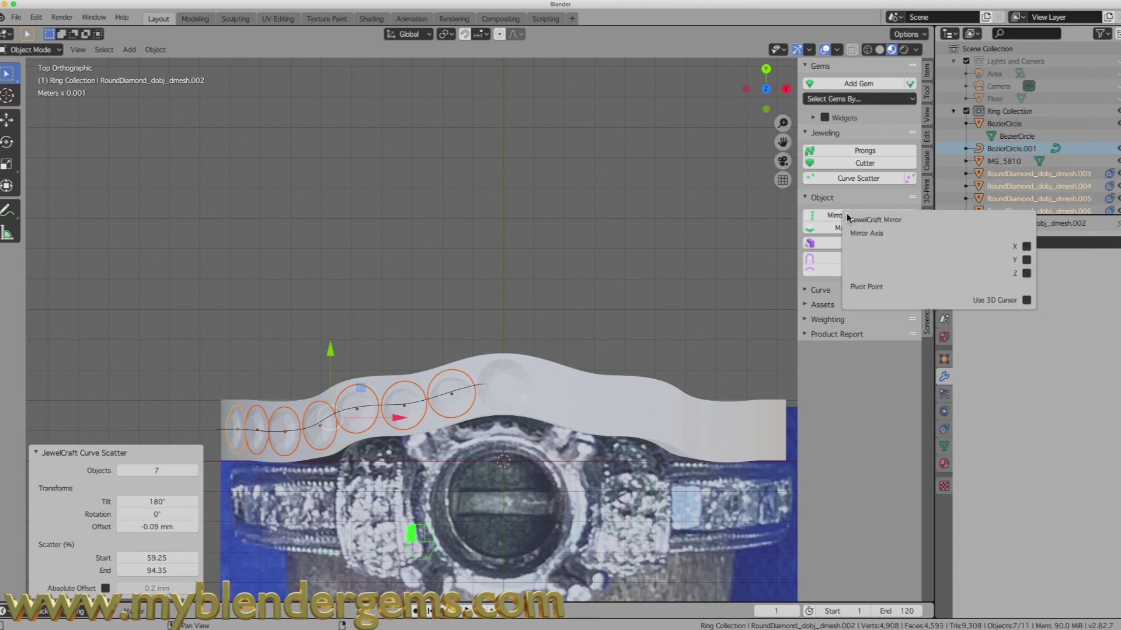
pyautogui.click(1026, 247)
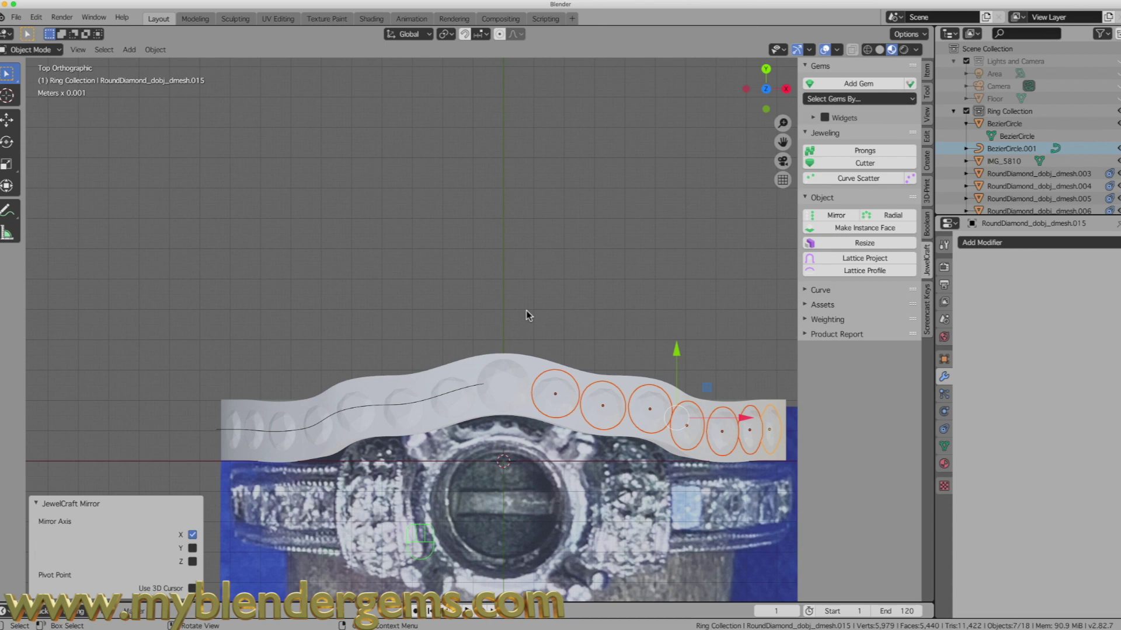
pyautogui.press('Tab')
pyautogui.moveTo(527, 310); pyautogui.dragTo(375, 432, button='middle')
pyautogui.press('Tab')
# Hide the reference photo plane IMG_5810
pyautogui.click(543, 472)
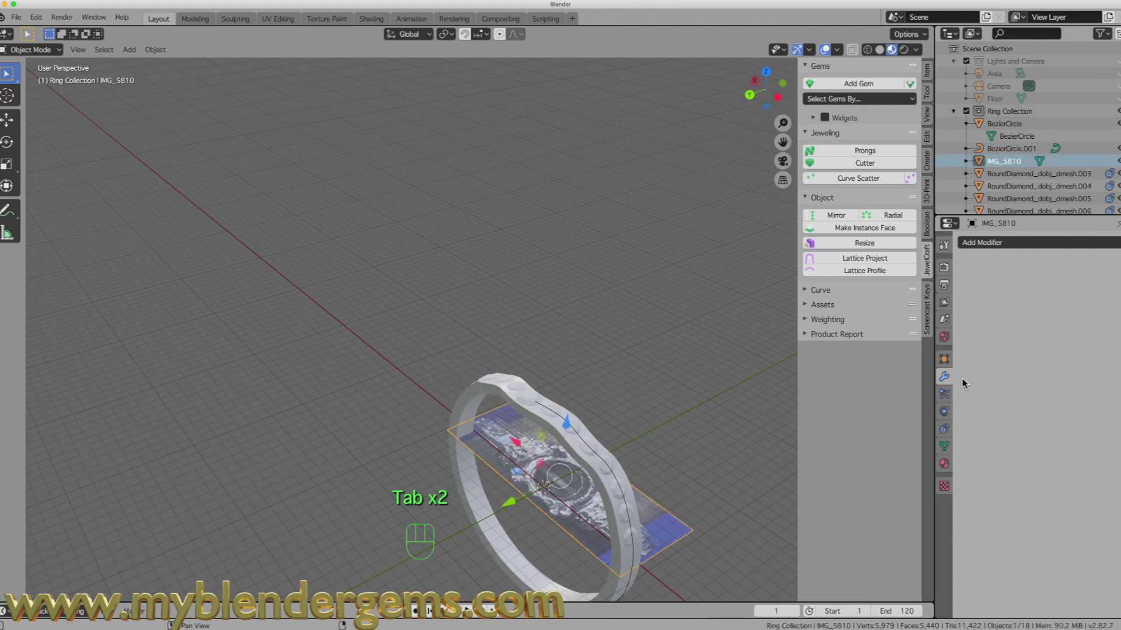
pyautogui.press('h')
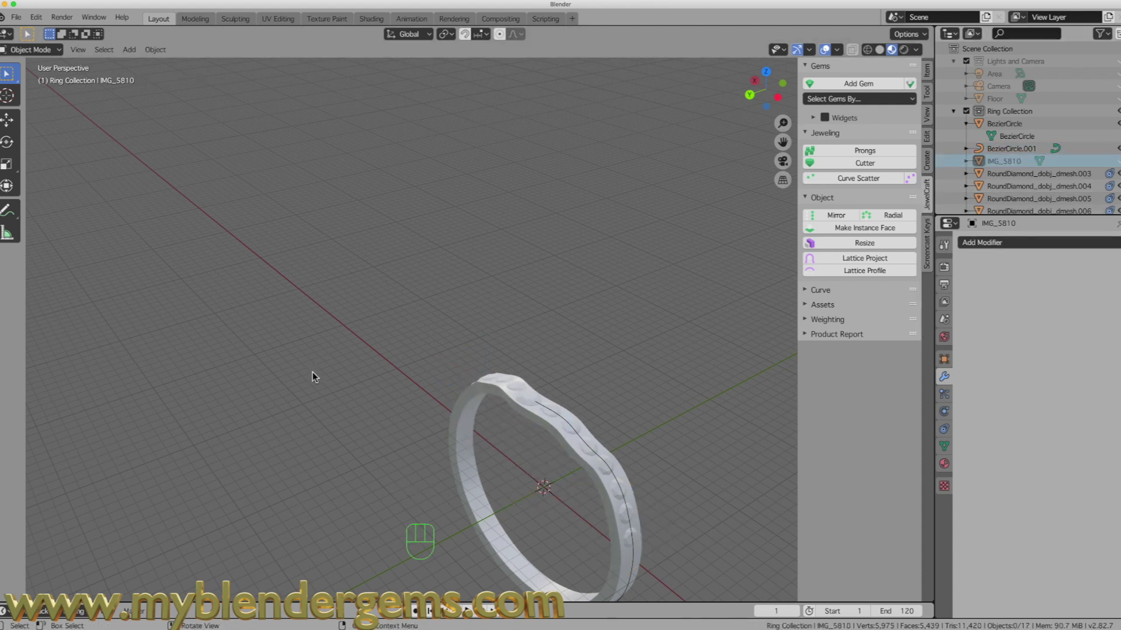
pyautogui.moveTo(313, 375); pyautogui.dragTo(343, 394, button='middle')
pyautogui.scroll(-2, 523, 449)
pyautogui.moveTo(576, 484); pyautogui.dragTo(378, 406, button='middle')
# Give the ring band a new material using the Silver metal PBR preset
pyautogui.click(573, 394)
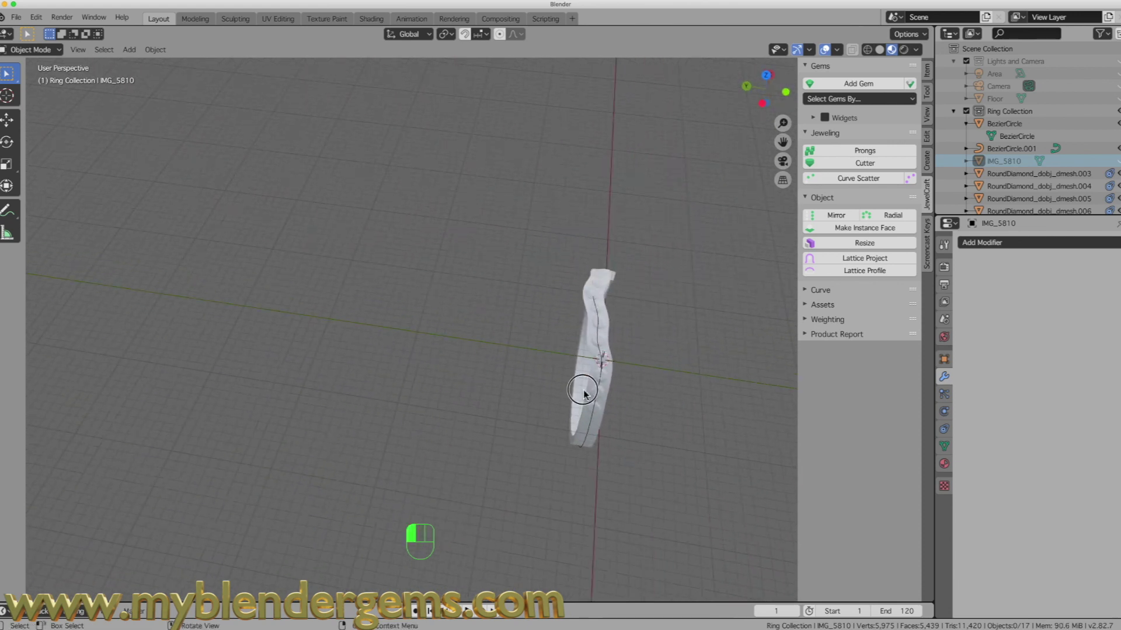
pyautogui.moveTo(242, 410); pyautogui.dragTo(406, 487, button='middle')
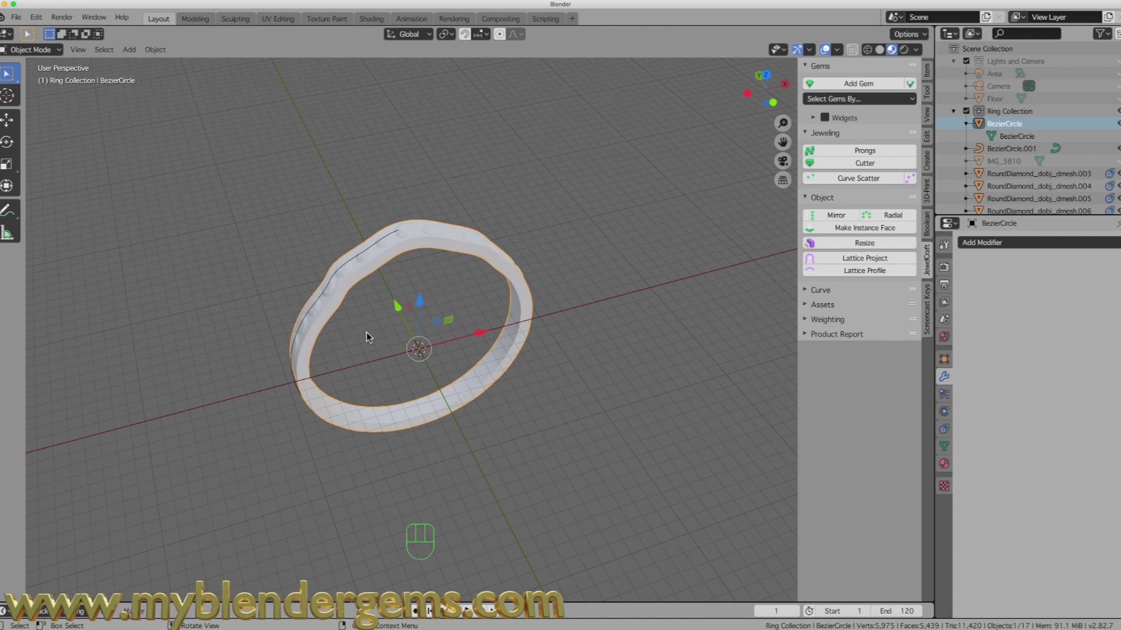
pyautogui.moveTo(366, 338); pyautogui.dragTo(385, 343, button='middle')
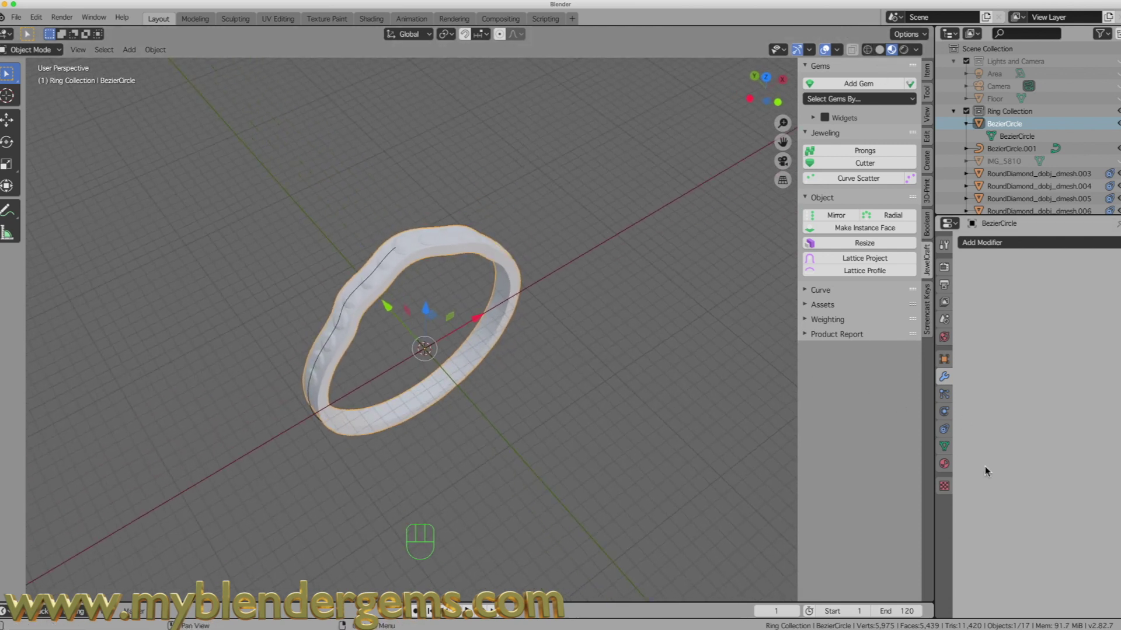
pyautogui.click(944, 464)
pyautogui.click(1054, 300)
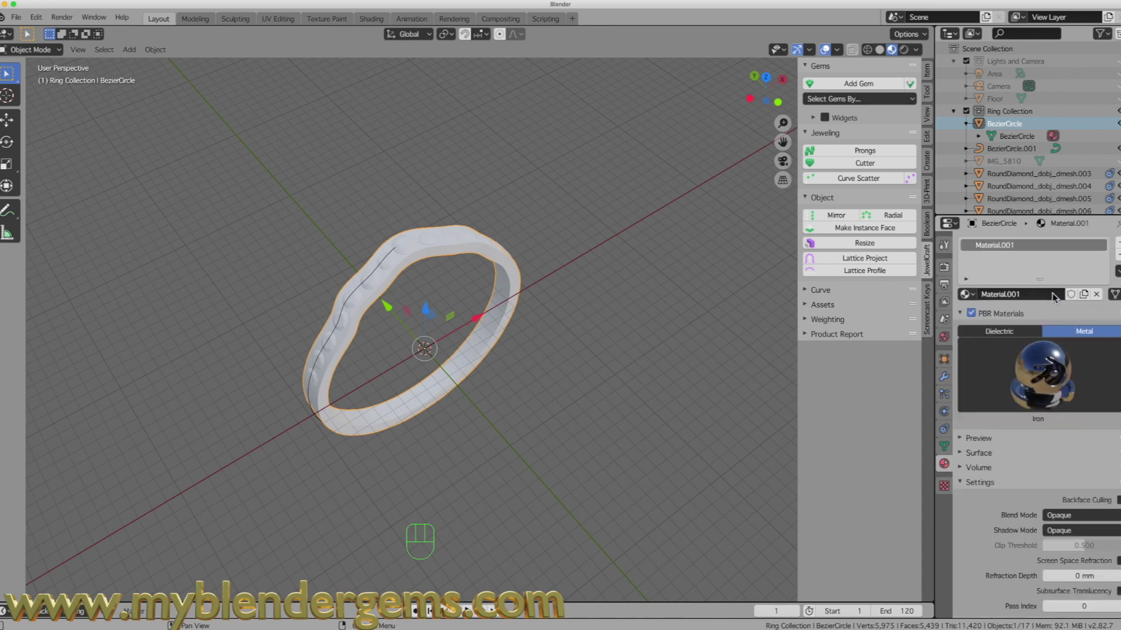
pyautogui.click(1043, 376)
pyautogui.click(719, 295)
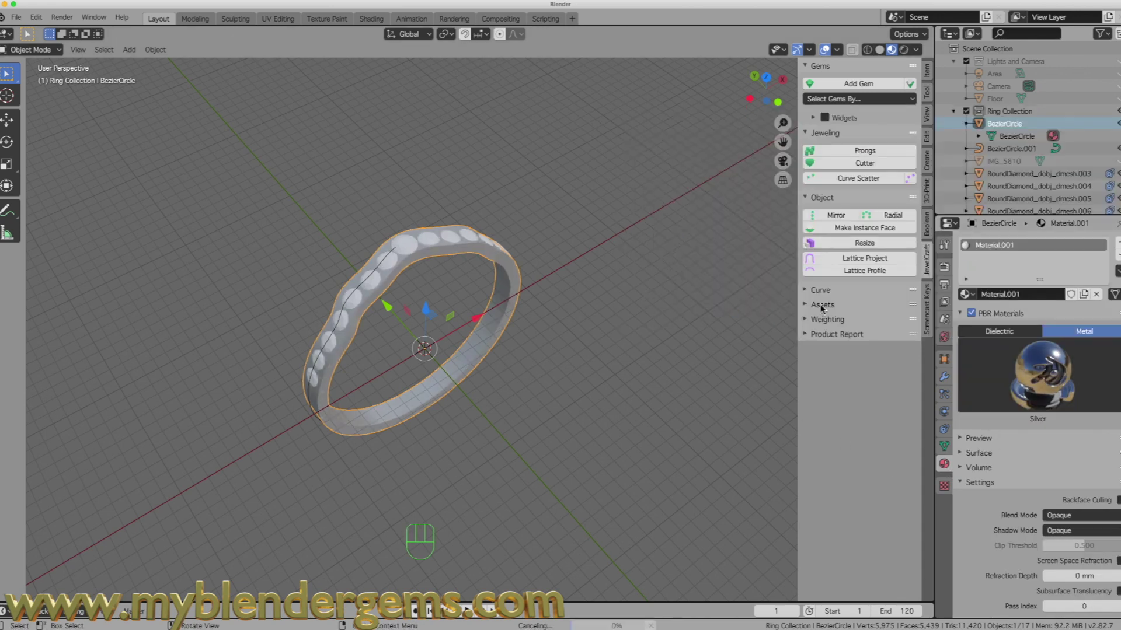
# Set the roughness of the band's silver material to 0.297
pyautogui.click(969, 439)
pyautogui.scroll(-4, 998, 490)
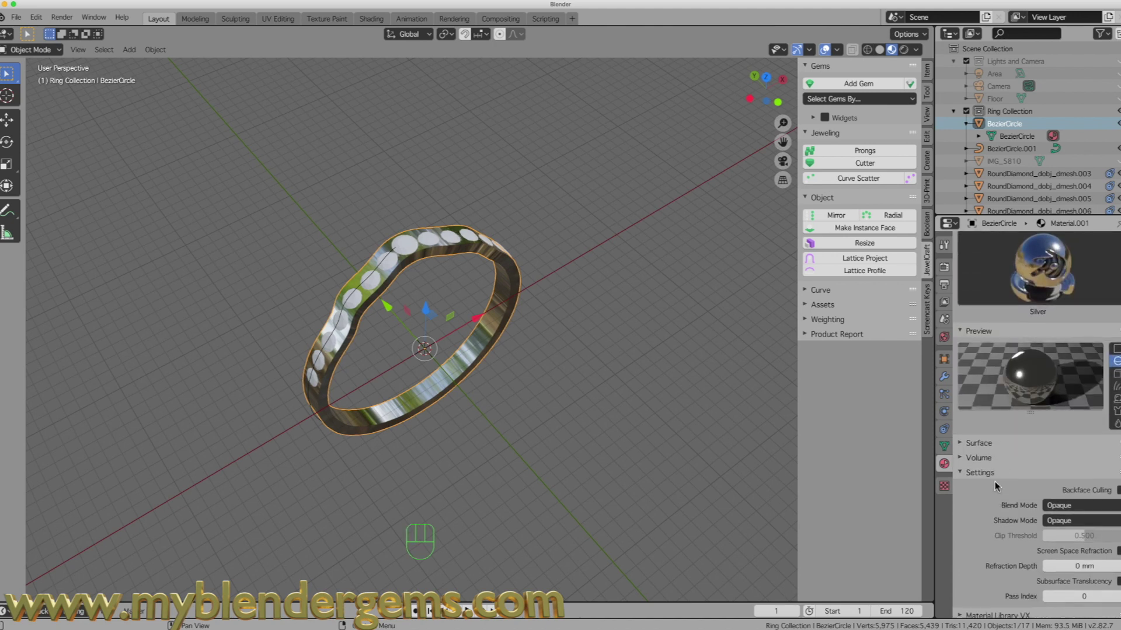
pyautogui.click(970, 443)
pyautogui.scroll(-4, 1027, 525)
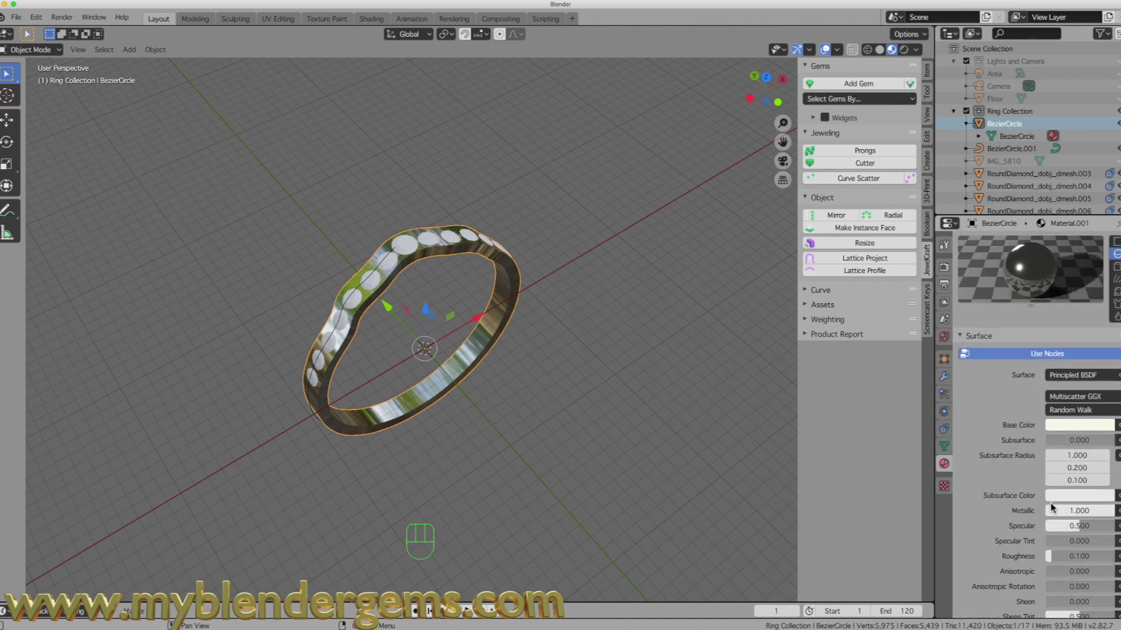
pyautogui.moveTo(1059, 562)
pyautogui.mouseDown()
pyautogui.moveTo(1077, 557)
pyautogui.moveTo(1046, 555)
pyautogui.mouseUp()
pyautogui.moveTo(498, 348); pyautogui.dragTo(345, 296, button='middle')
pyautogui.moveTo(435, 275); pyautogui.dragTo(436, 274, button='middle')
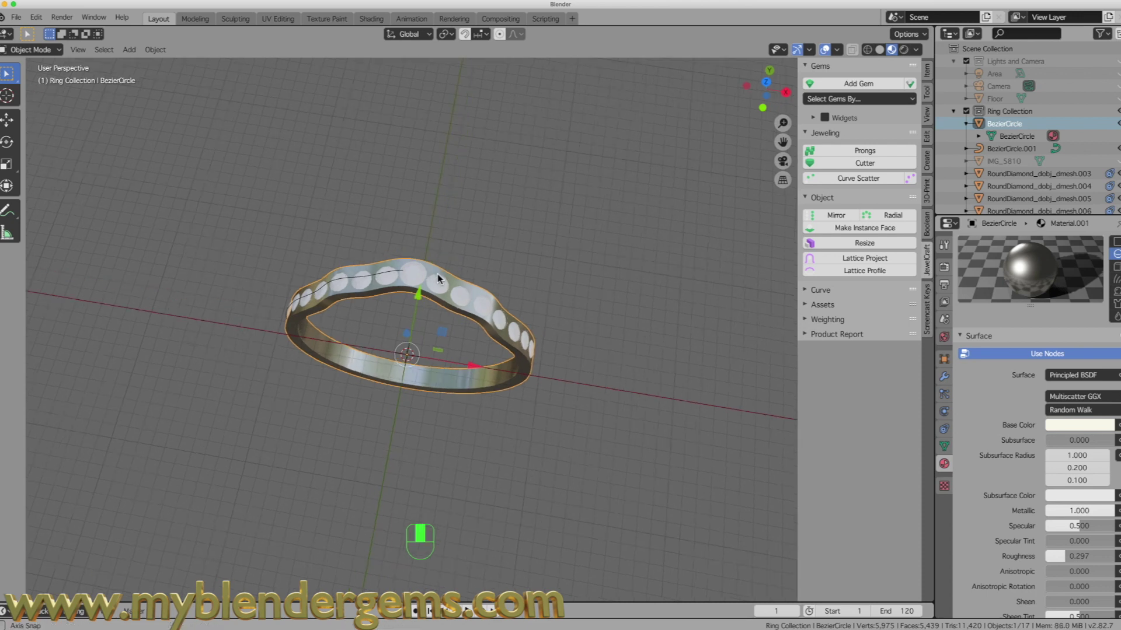
# Show the reference photo again and compare it with the ring from above
pyautogui.click(1116, 161)
pyautogui.press('KP_7')
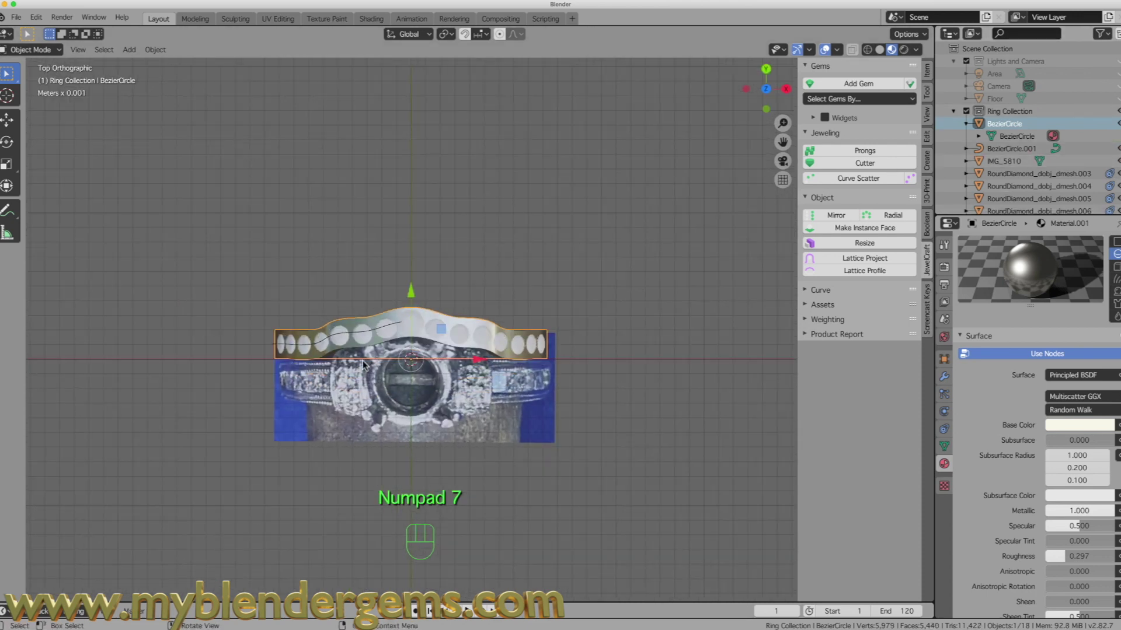
# Hide the centre curve BezierCircle.001 that runs along the ring band
pyautogui.scroll(3, 397, 371)
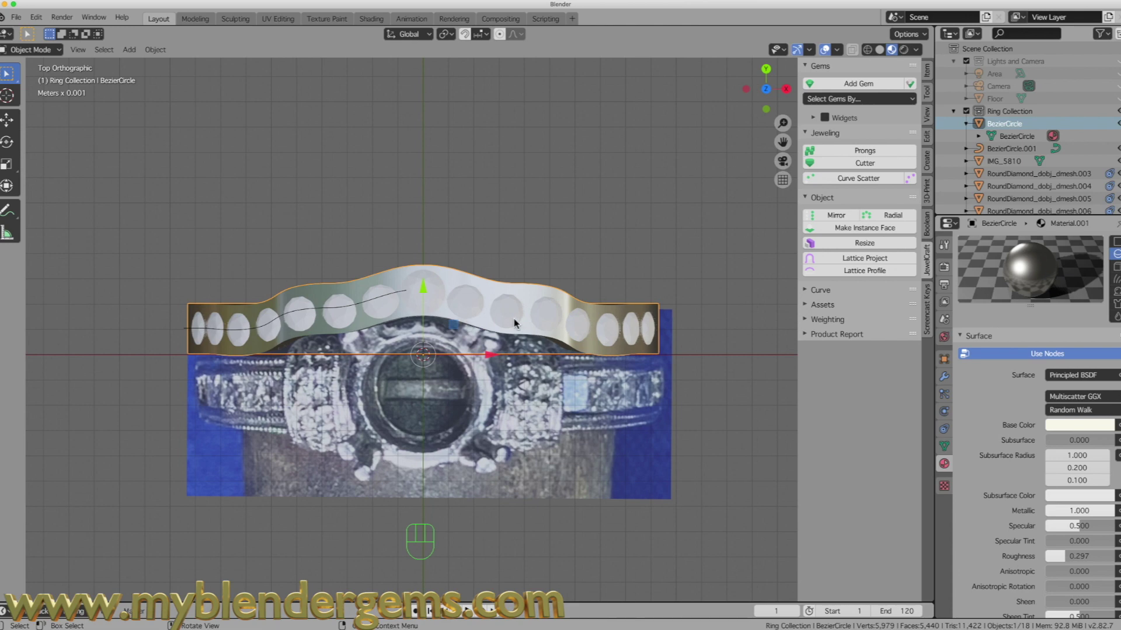
pyautogui.moveTo(310, 383); pyautogui.dragTo(356, 339, button='middle')
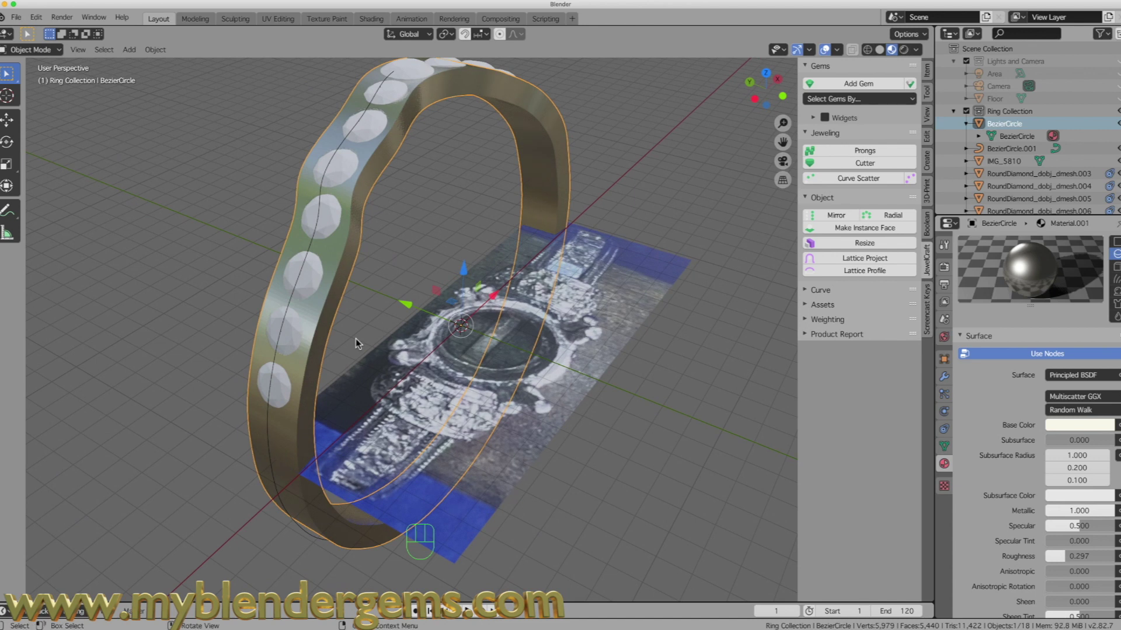
pyautogui.click(277, 401)
pyautogui.press('shift')
pyautogui.keyDown('shift'); pyautogui.click(298, 304); pyautogui.keyUp('shift')
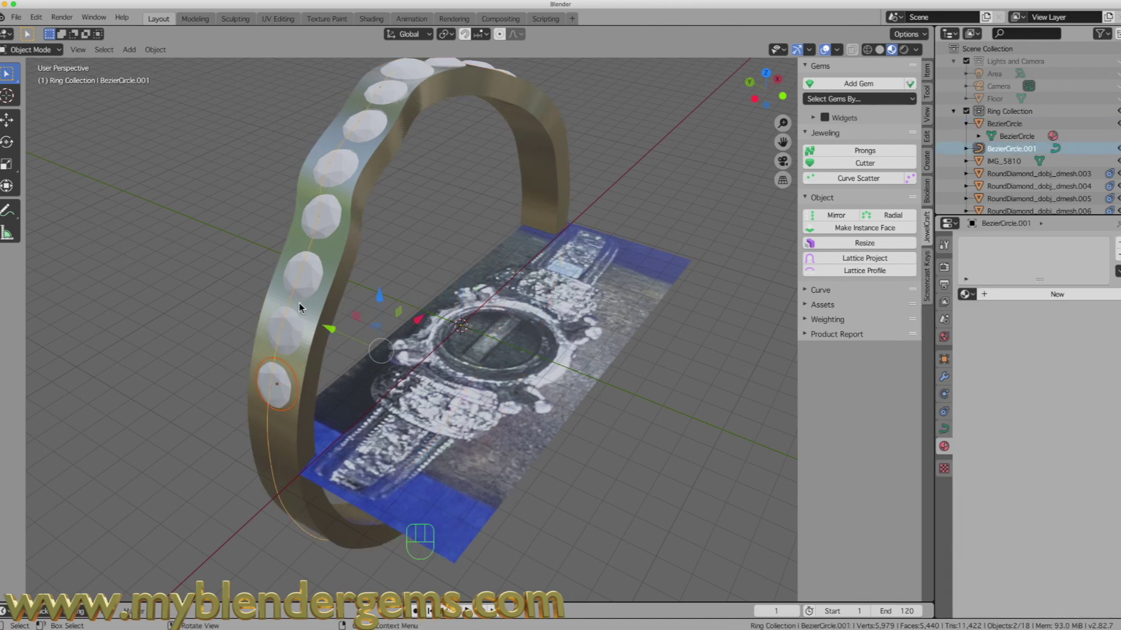
pyautogui.click(1117, 149)
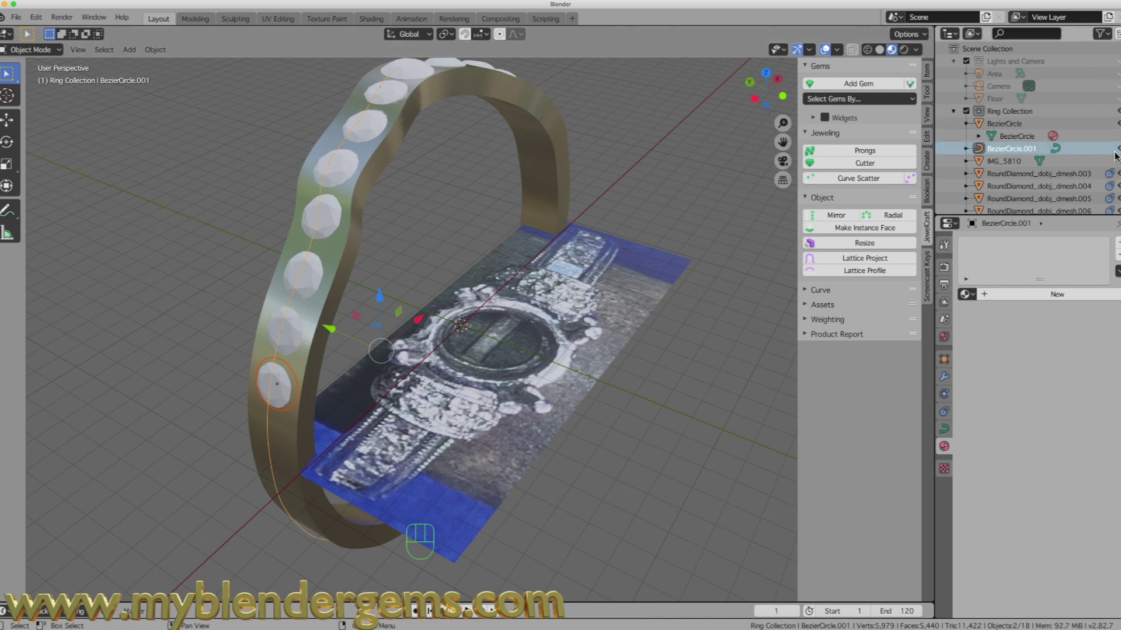
# Add two prongs to each of the seven diamonds on one side and adjust the prong position angle so they sit between neighbouring stones
pyautogui.keyDown('shift'); pyautogui.click(287, 342); pyautogui.keyUp('shift')
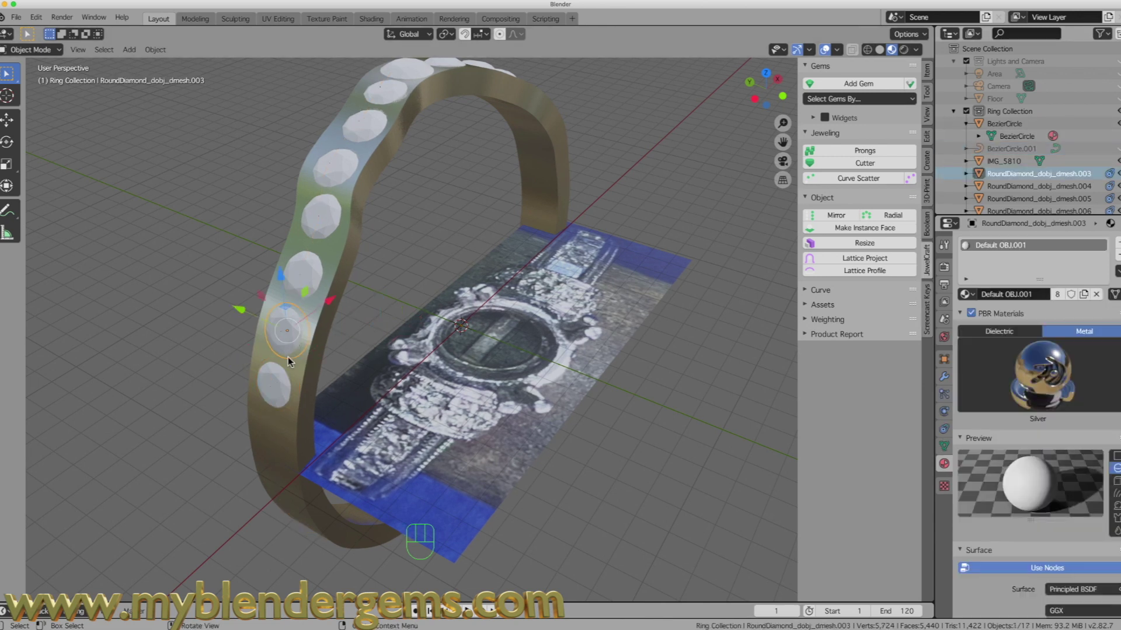
pyautogui.keyDown('shift'); pyautogui.click(297, 272); pyautogui.keyUp('shift')
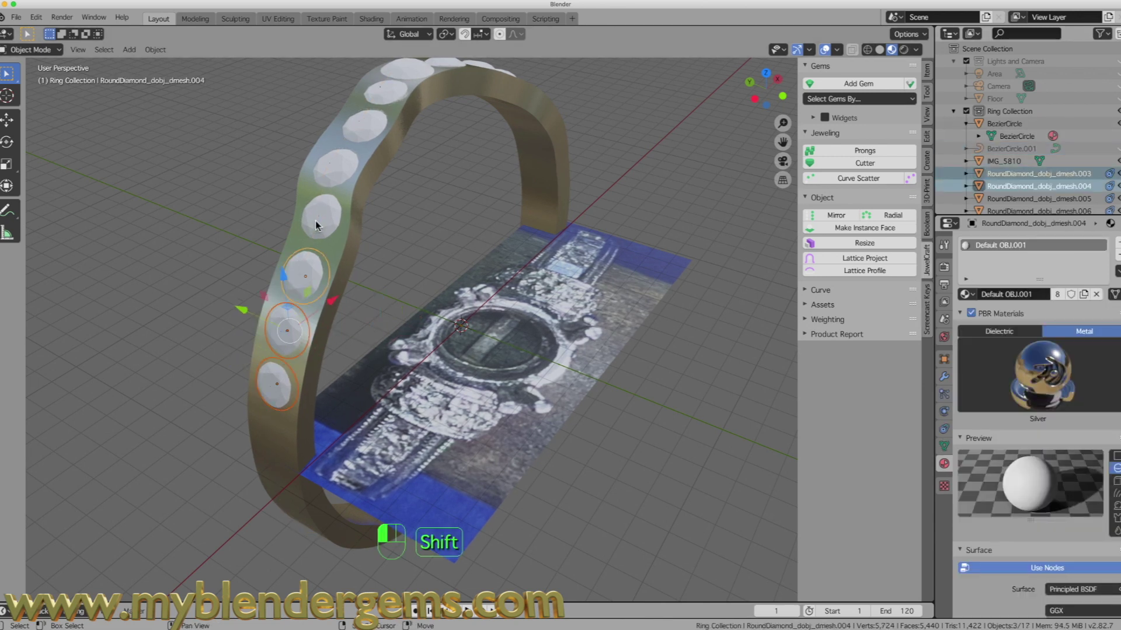
pyautogui.keyDown('shift'); pyautogui.click(323, 219); pyautogui.keyUp('shift')
pyautogui.keyDown('shift'); pyautogui.click(338, 168); pyautogui.keyUp('shift')
pyautogui.keyDown('shift'); pyautogui.click(362, 130); pyautogui.keyUp('shift')
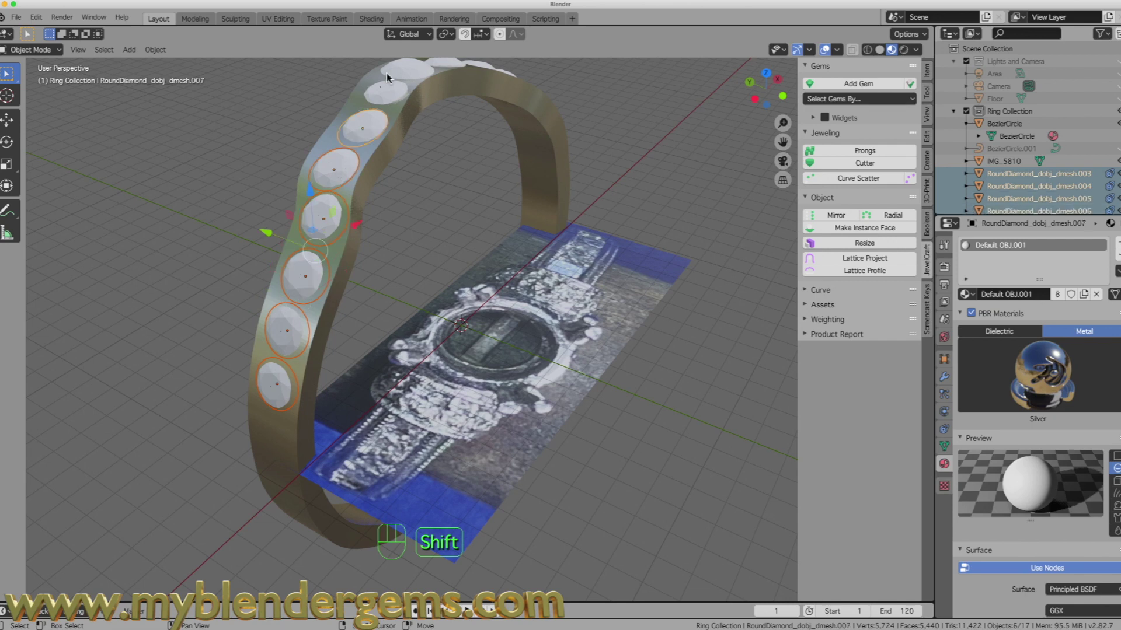
pyautogui.keyDown('shift'); pyautogui.click(383, 92); pyautogui.keyUp('shift')
pyautogui.click(858, 153)
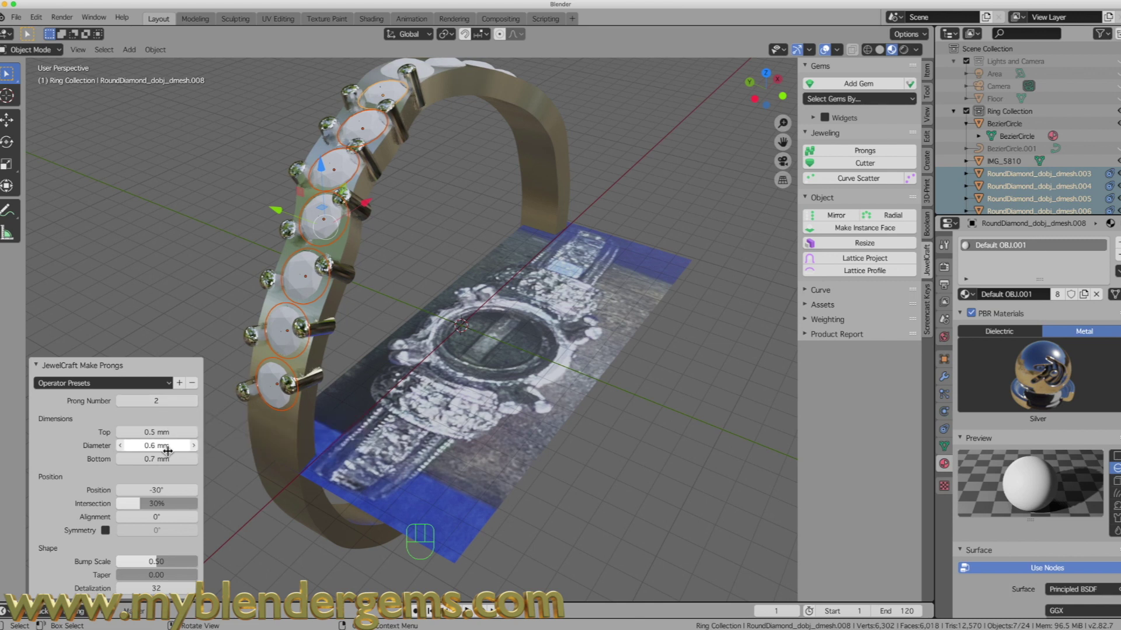
pyautogui.moveTo(166, 491); pyautogui.dragTo(125, 491)
# Add a single prong to the side diamond nearest the centre stone and rotate its position to fill the gap between them
pyautogui.moveTo(330, 276); pyautogui.dragTo(270, 306, button='middle')
pyautogui.click(477, 187)
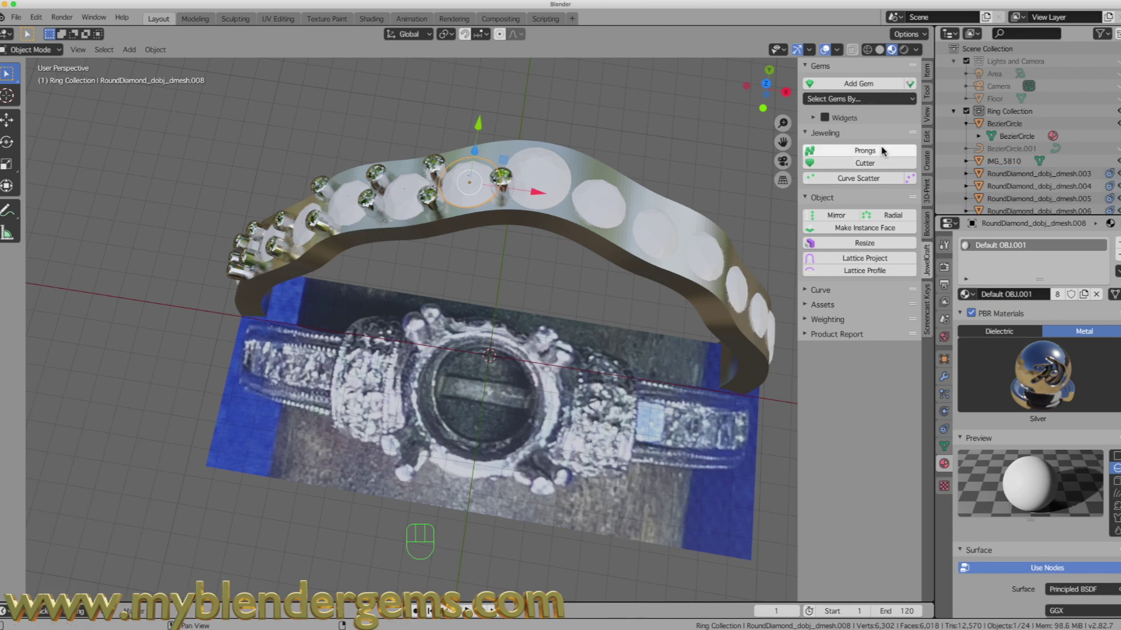
pyautogui.click(864, 151)
pyautogui.click(140, 401)
pyautogui.write('1')
pyautogui.press('Return')
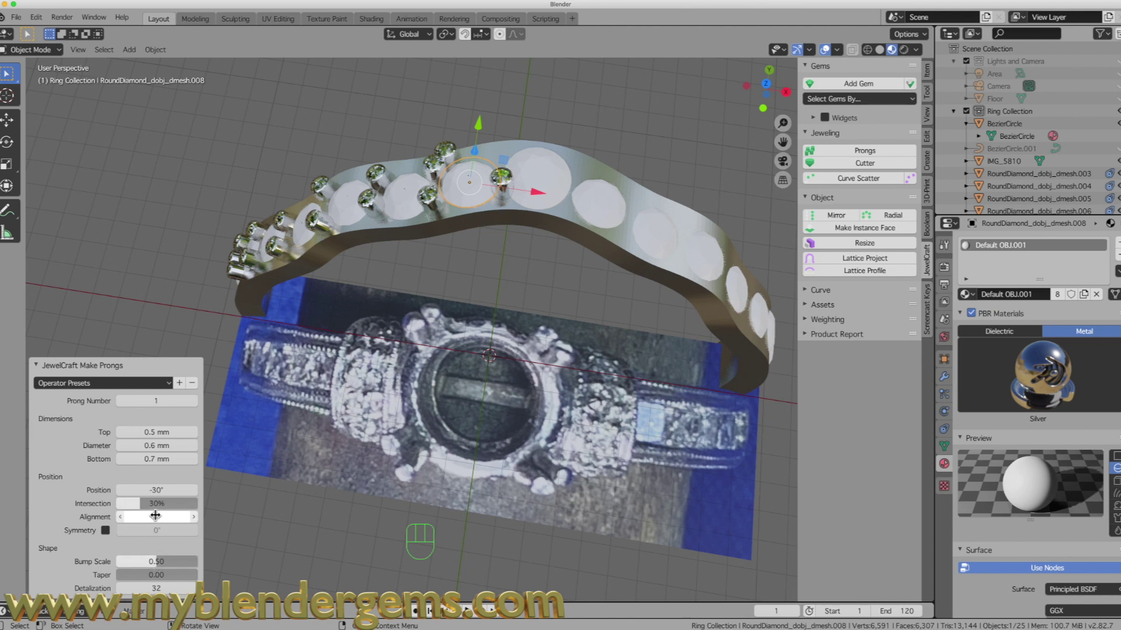
pyautogui.click(157, 490)
pyautogui.moveTo(156, 490); pyautogui.dragTo(201, 491)
# Add a single prong to the lowest diamond of the row and rotate its position to complete the pair at its outer end
pyautogui.moveTo(234, 449); pyautogui.dragTo(301, 374, button='middle')
pyautogui.click(361, 527)
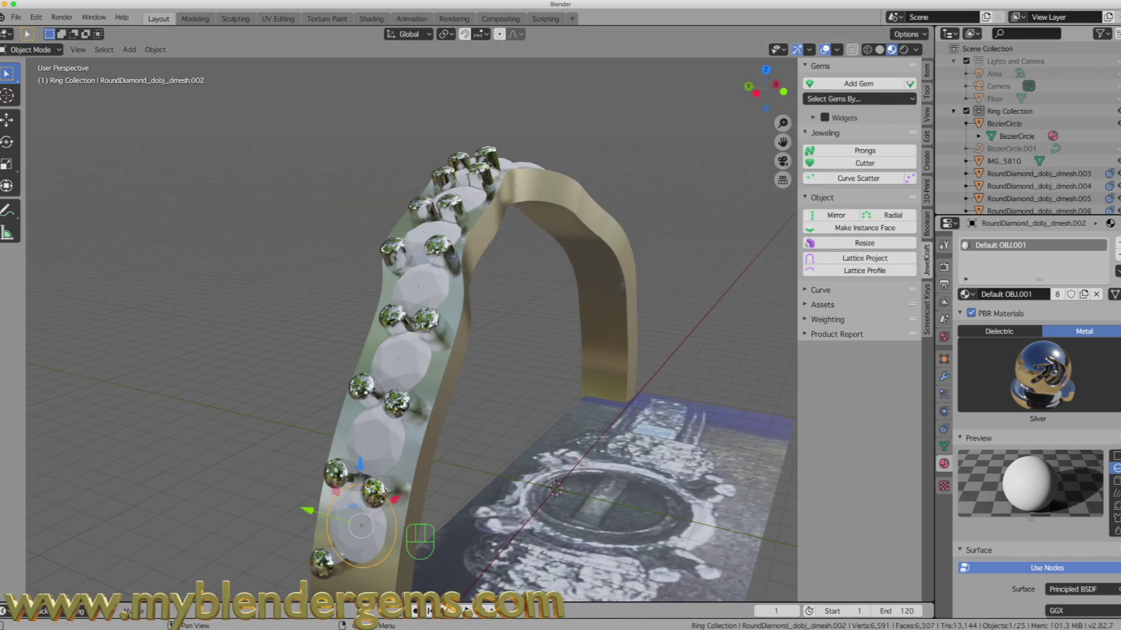
pyautogui.click(865, 150)
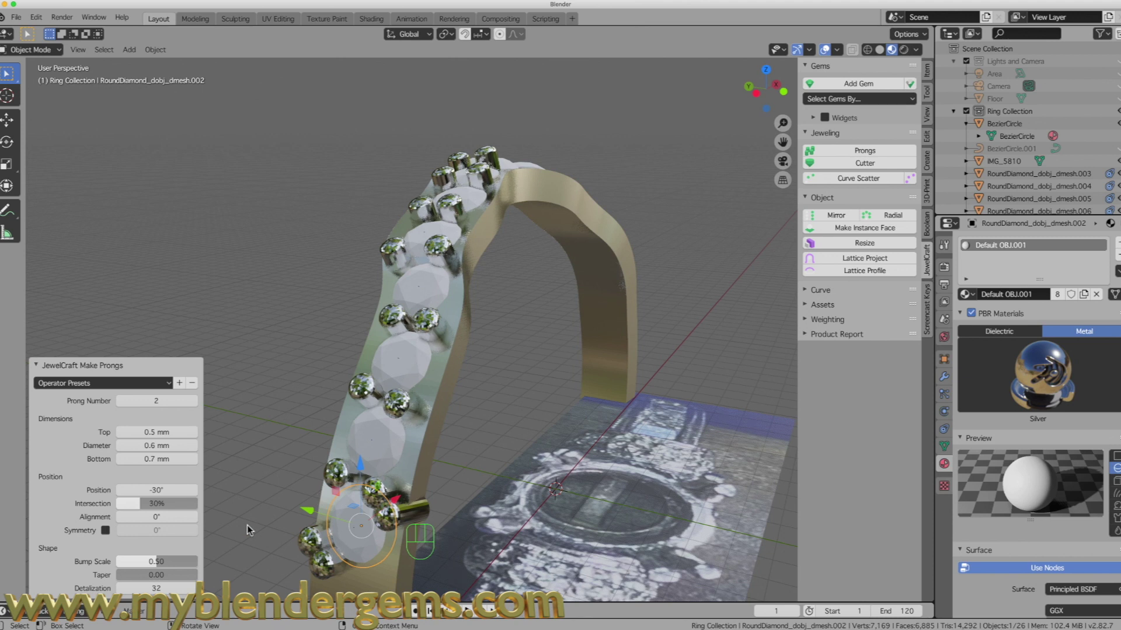
pyautogui.click(120, 401)
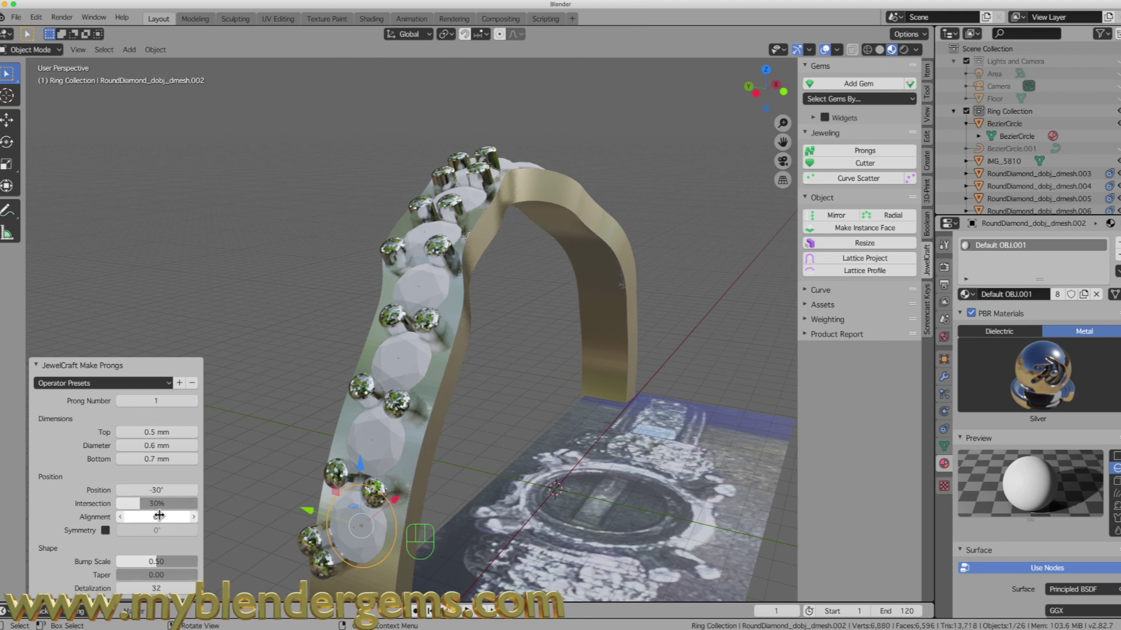
pyautogui.moveTo(156, 490); pyautogui.dragTo(104, 491)
# Create cutters for the seven pronged diamonds on one side of the band
pyautogui.moveTo(475, 383); pyautogui.dragTo(410, 378, button='middle')
pyautogui.click(389, 374)
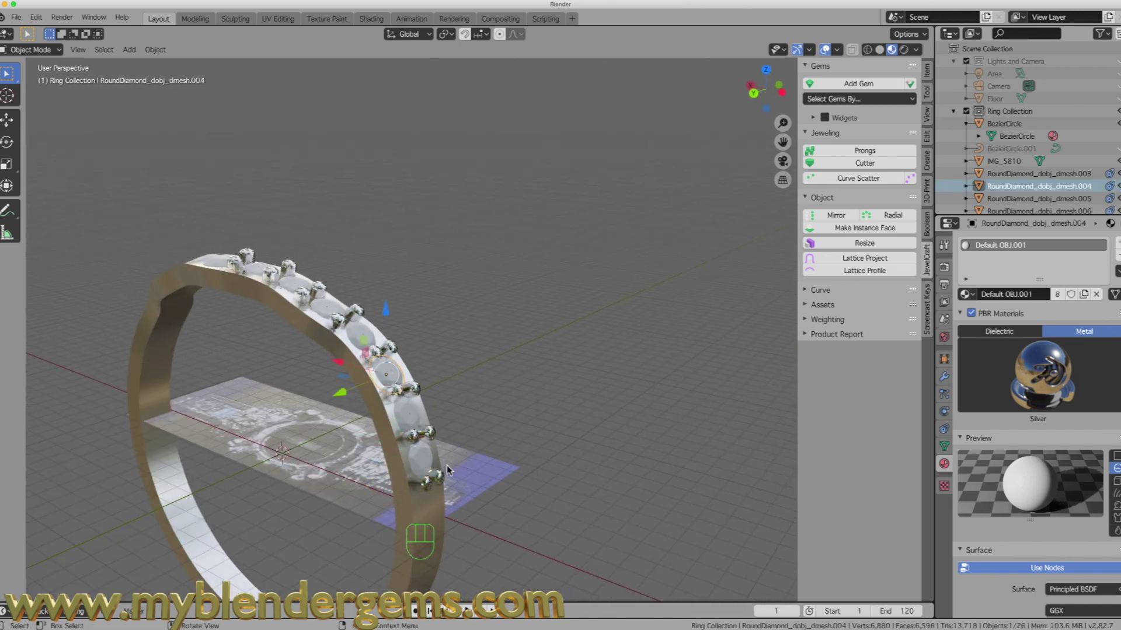
pyautogui.keyDown('shift'); pyautogui.click(422, 466); pyautogui.keyUp('shift')
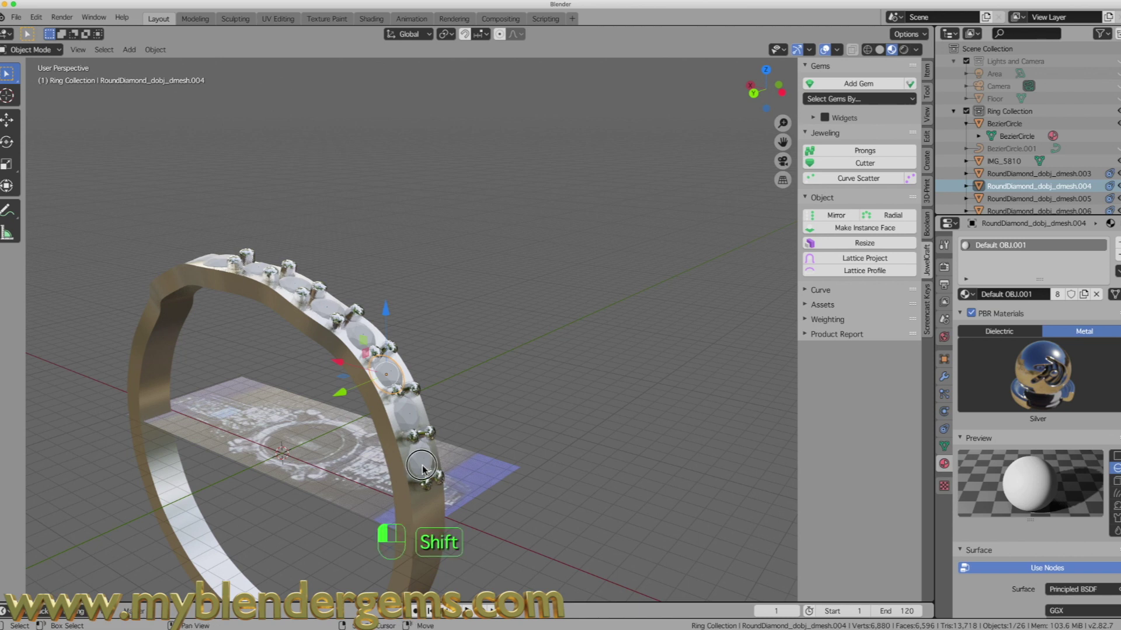
pyautogui.keyDown('shift'); pyautogui.click(417, 414); pyautogui.keyUp('shift')
pyautogui.keyDown('shift'); pyautogui.click(359, 337); pyautogui.keyUp('shift')
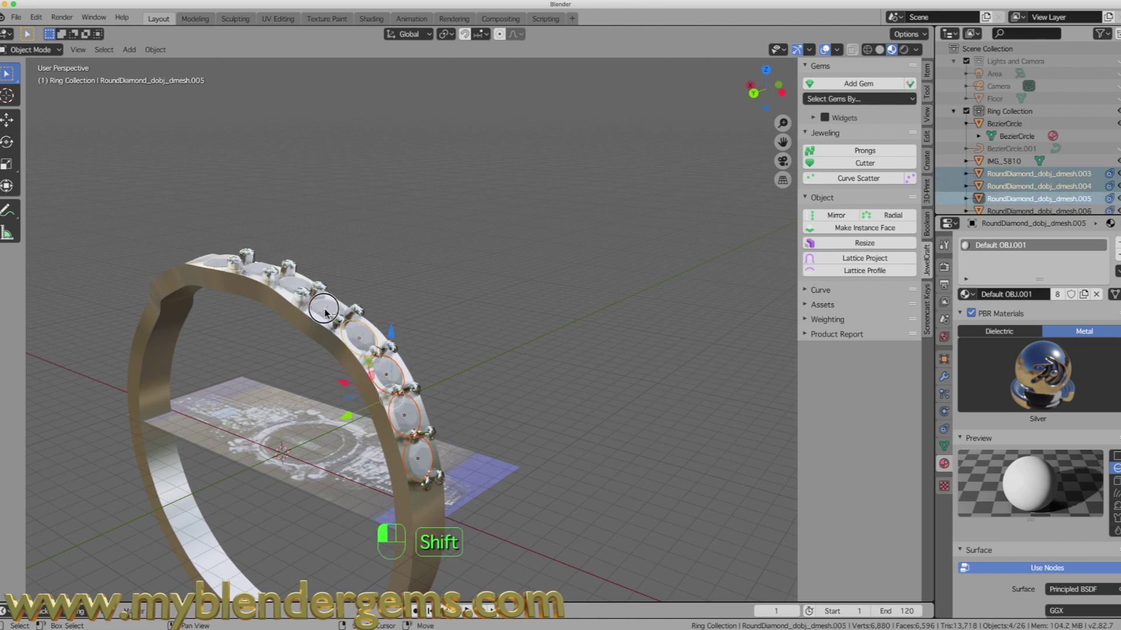
pyautogui.keyDown('shift'); pyautogui.click(325, 308); pyautogui.keyUp('shift')
pyautogui.keyDown('shift'); pyautogui.click(295, 289); pyautogui.keyUp('shift')
pyautogui.keyDown('shift'); pyautogui.click(255, 271); pyautogui.keyUp('shift')
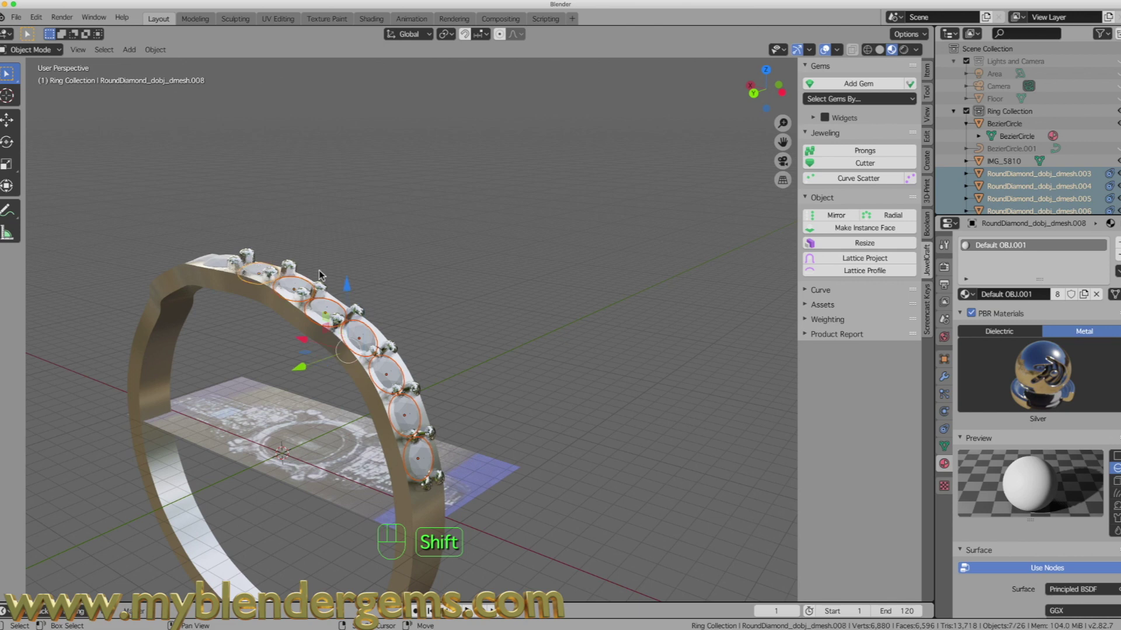
pyautogui.click(864, 162)
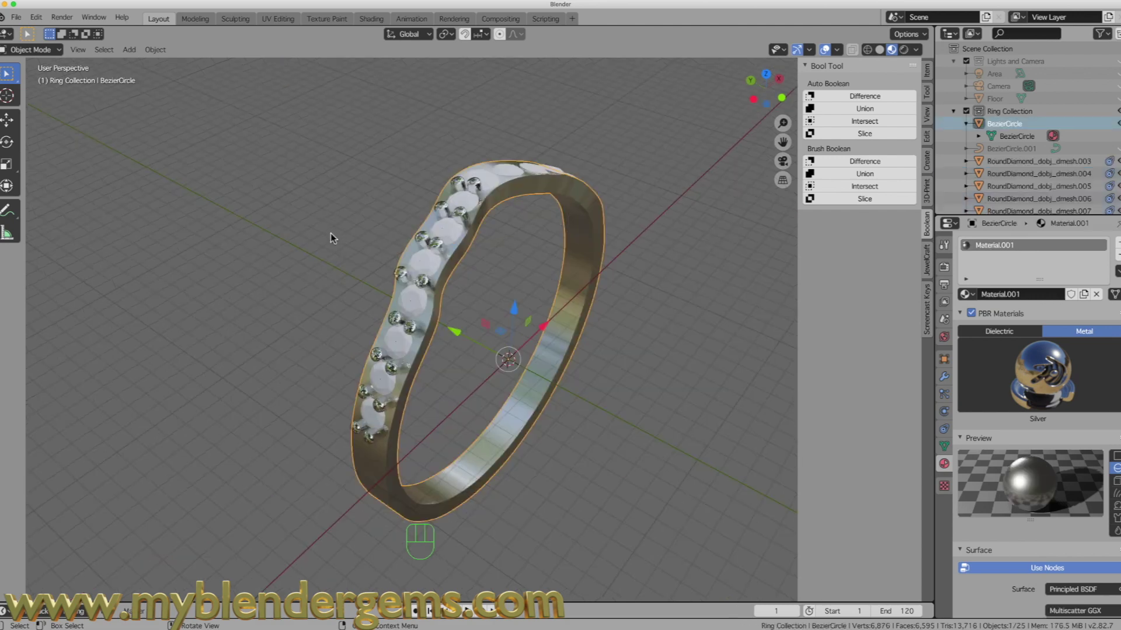
# Frame the ring larger in the camera view, towards the left of the frame, and render the image
pyautogui.scroll(-2, 330, 233)
pyautogui.scroll(-3, 337, 240)
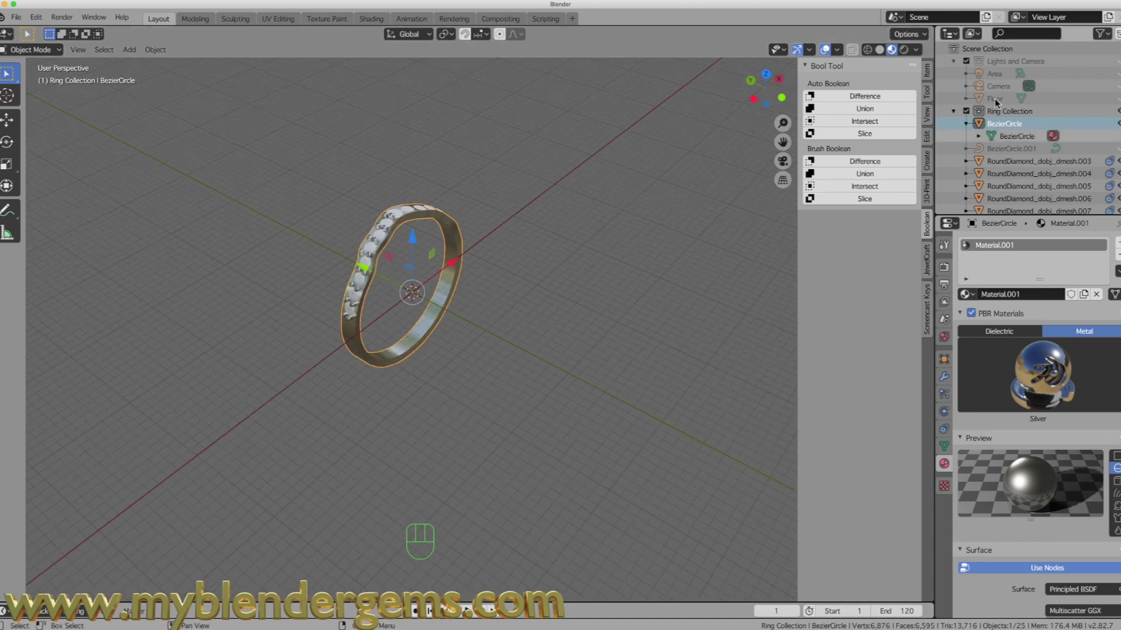
pyautogui.press('KP_0')
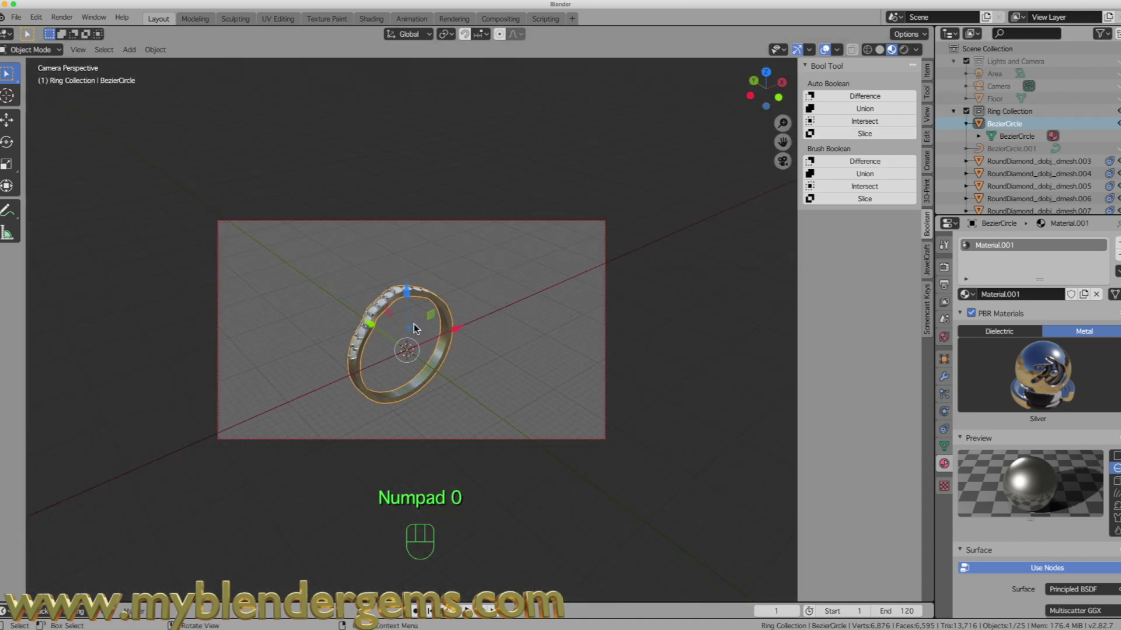
pyautogui.keyDown('shift'); pyautogui.moveTo(408, 349); pyautogui.dragTo(410, 348); pyautogui.keyUp('shift')
pyautogui.keyDown('shift'); pyautogui.moveTo(410, 348); pyautogui.dragTo(373, 321, button='middle'); pyautogui.keyUp('shift')
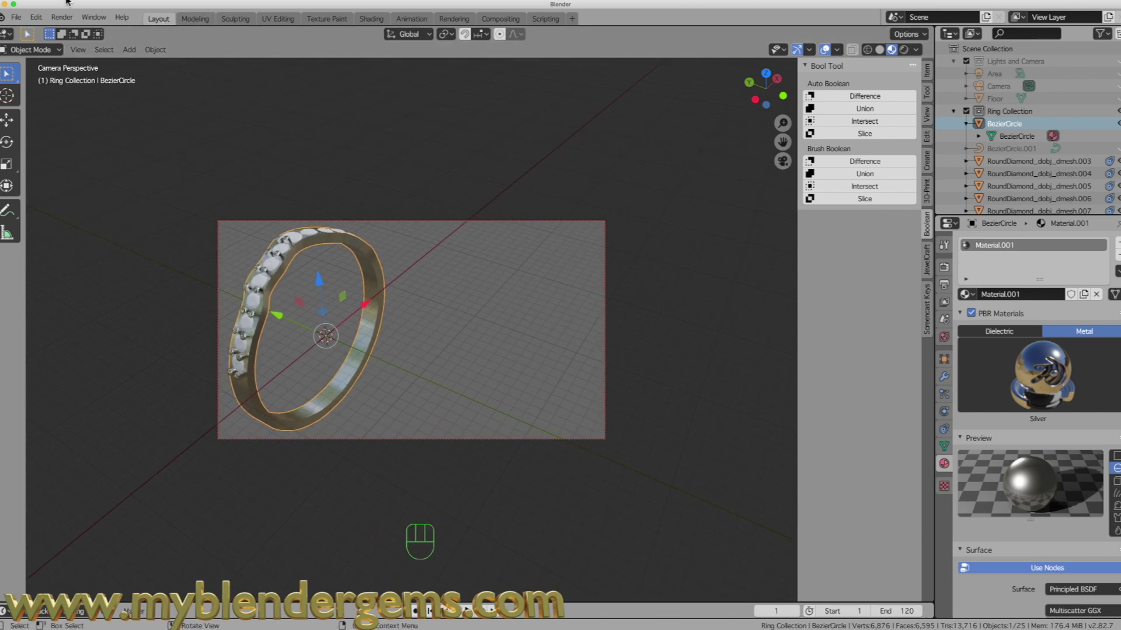
pyautogui.click(62, 16)
pyautogui.click(71, 30)
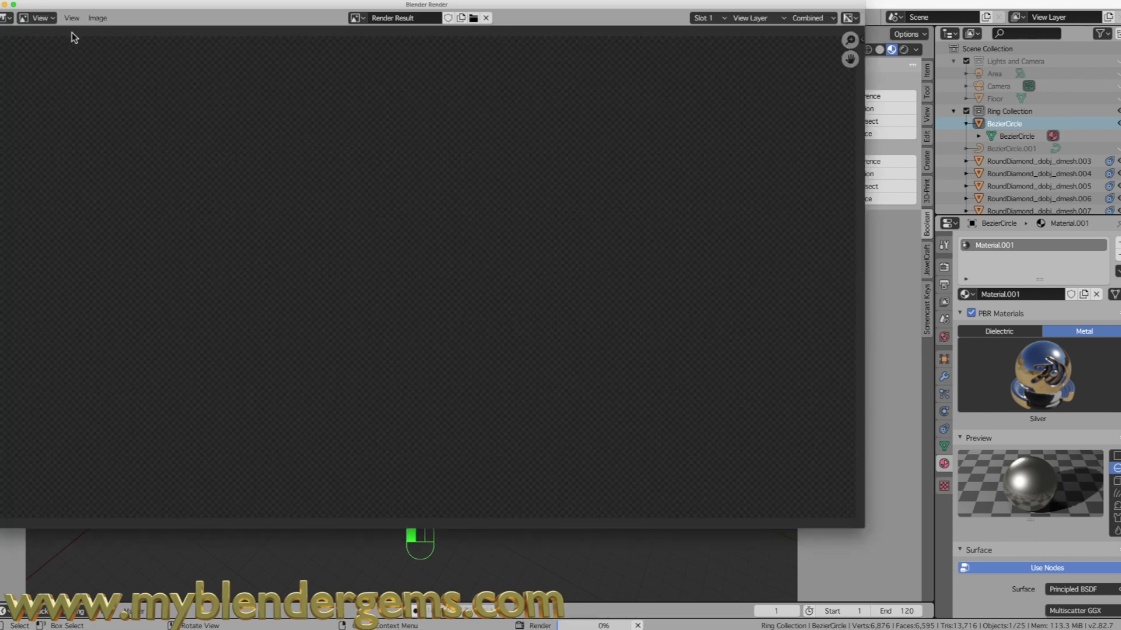